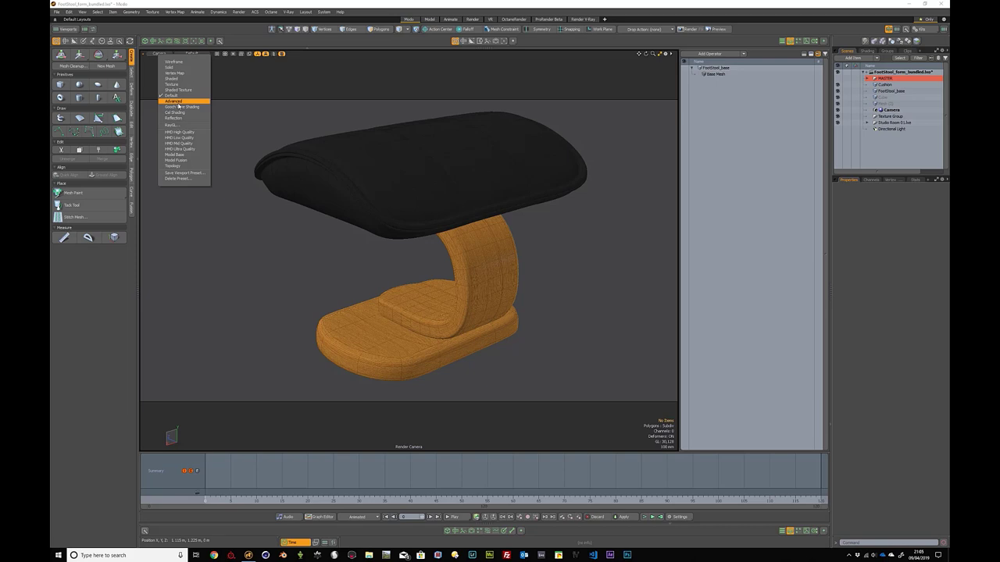
Step: Set viewport shading to Advanced and hide the operator panel to widen the 3D view
click(175, 100)
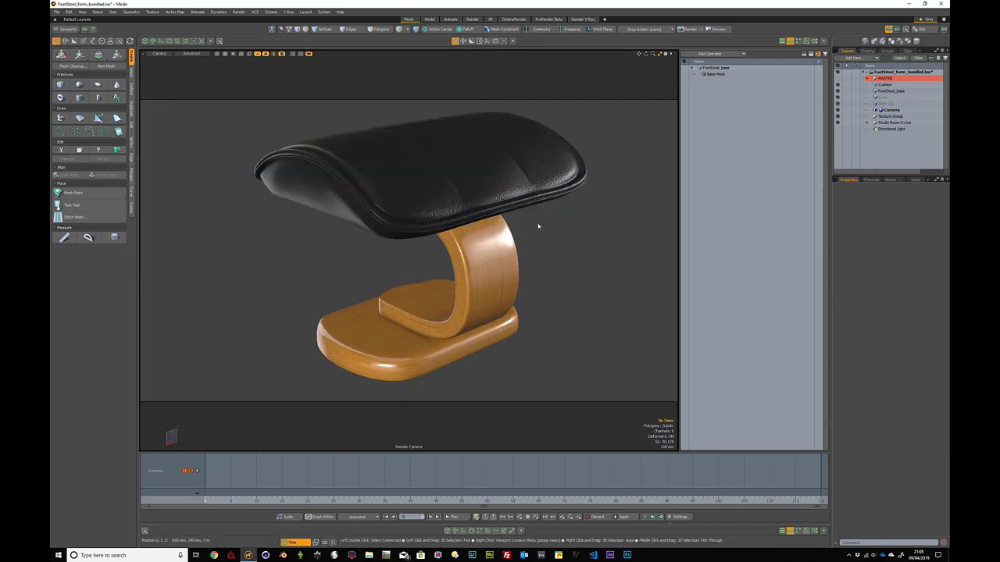
mouse_move(576, 211)
alt+mouse_down()
mouse_move(583, 217)
mouse_move(572, 218)
alt+mouse_up()
key(1)
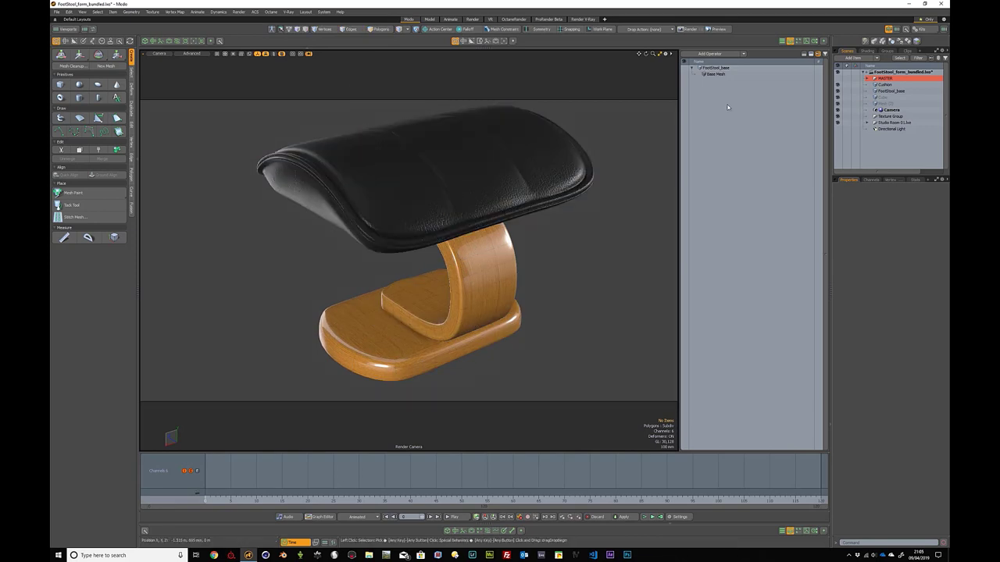
click(790, 41)
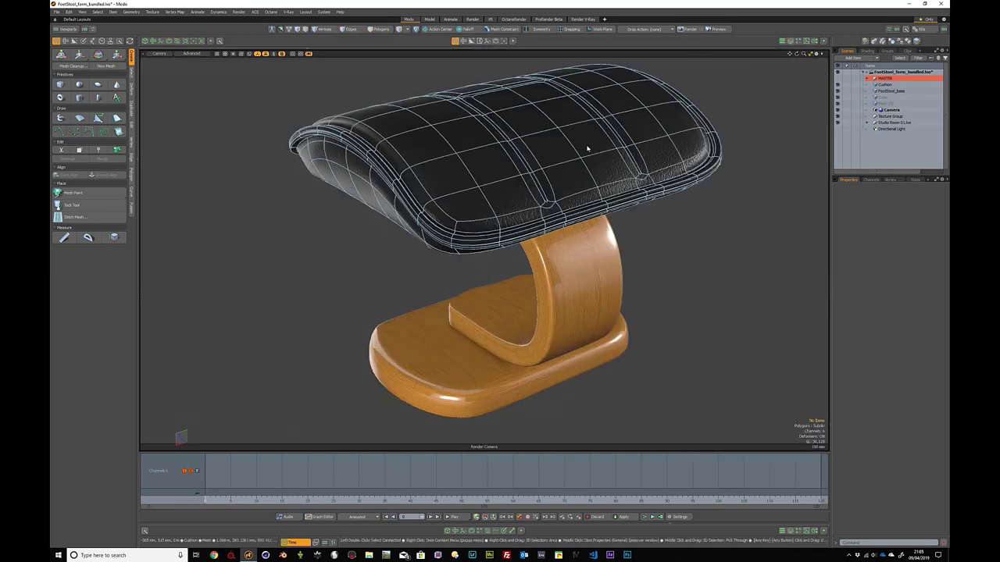
Step: Switch to the split layout and start the Octane progressive render preview
alt+drag(590, 112, 586, 114)
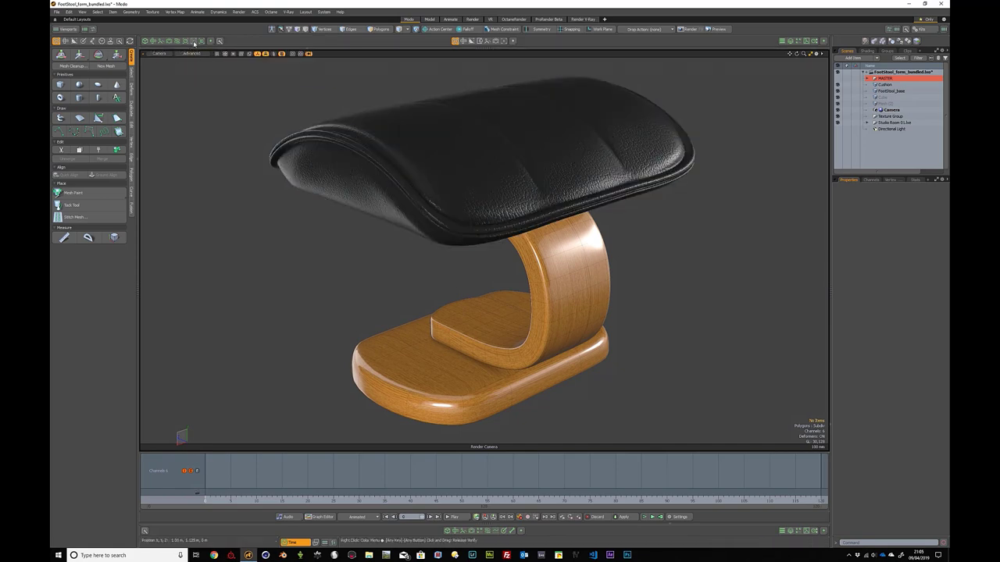
click(194, 42)
click(310, 249)
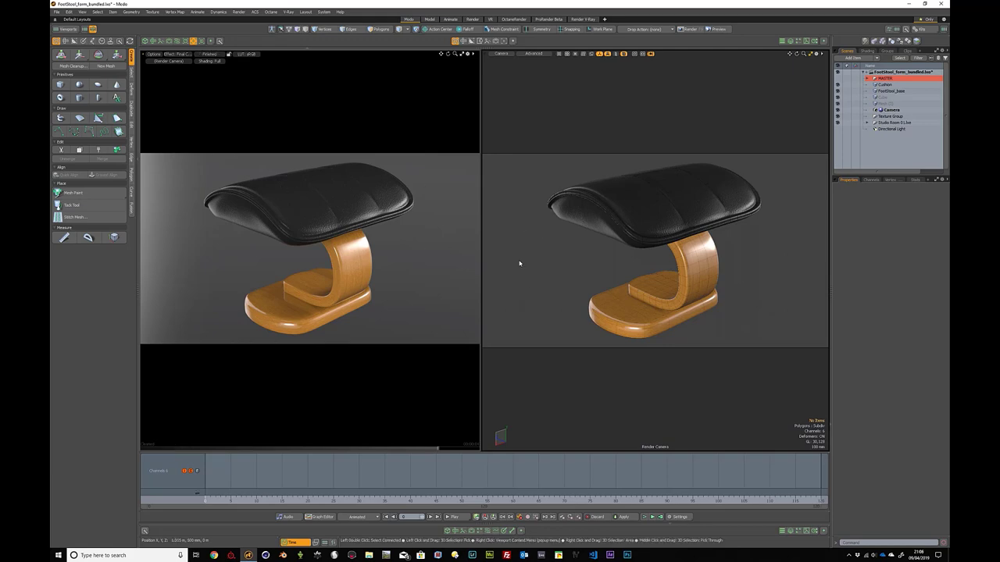
key(F9)
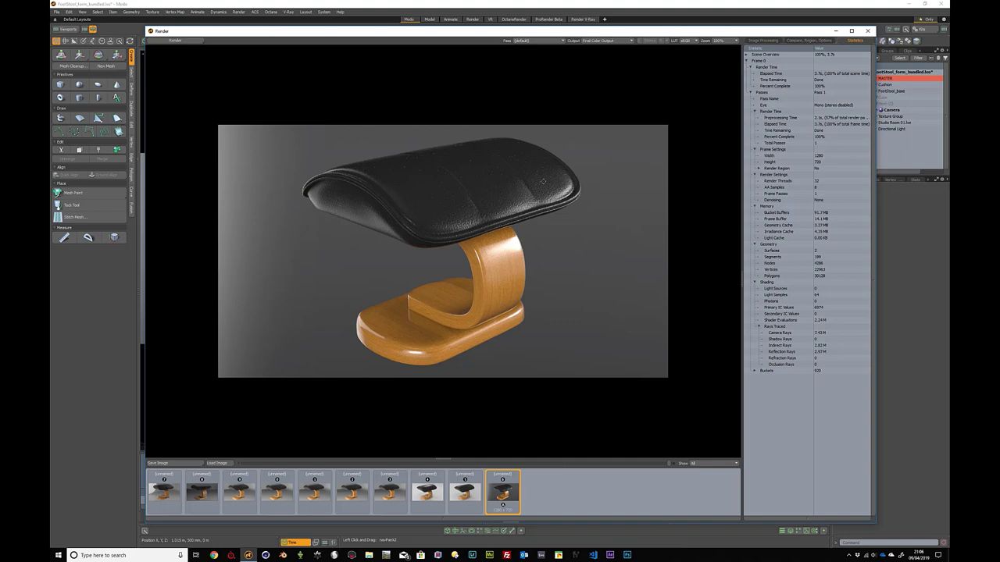
click(867, 31)
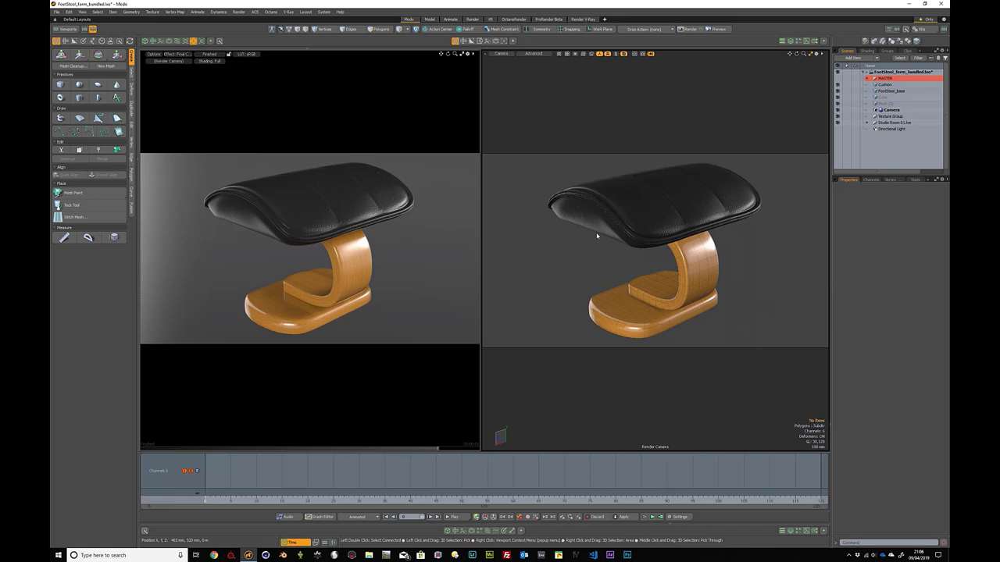
Step: Open the most recent render via Render > Open Render Window, then close it
click(868, 51)
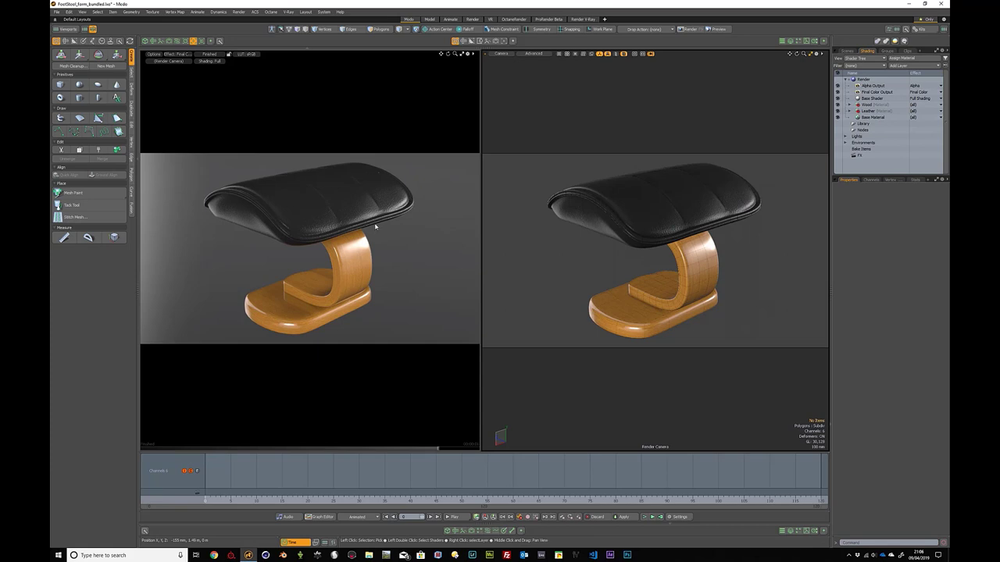
click(239, 11)
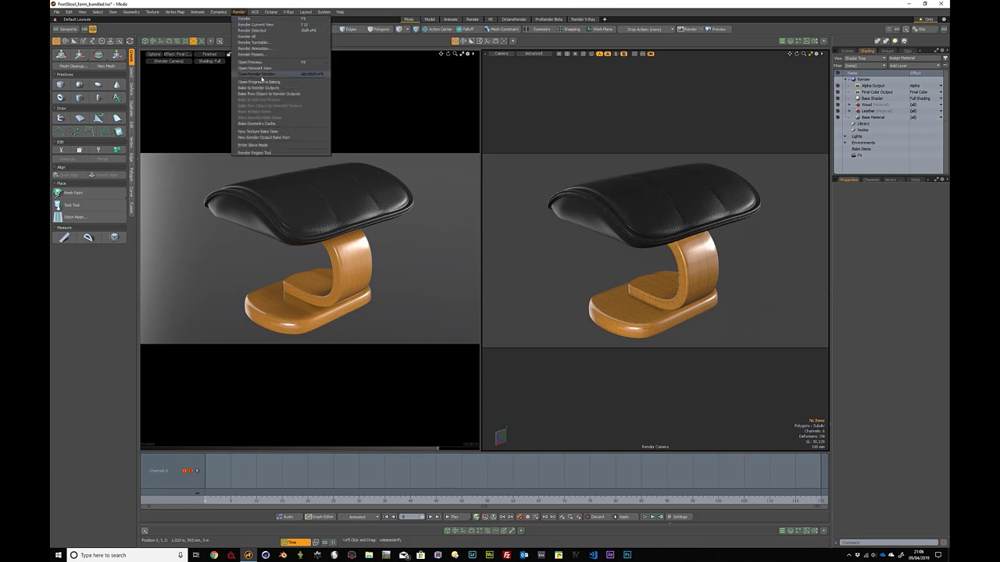
click(261, 76)
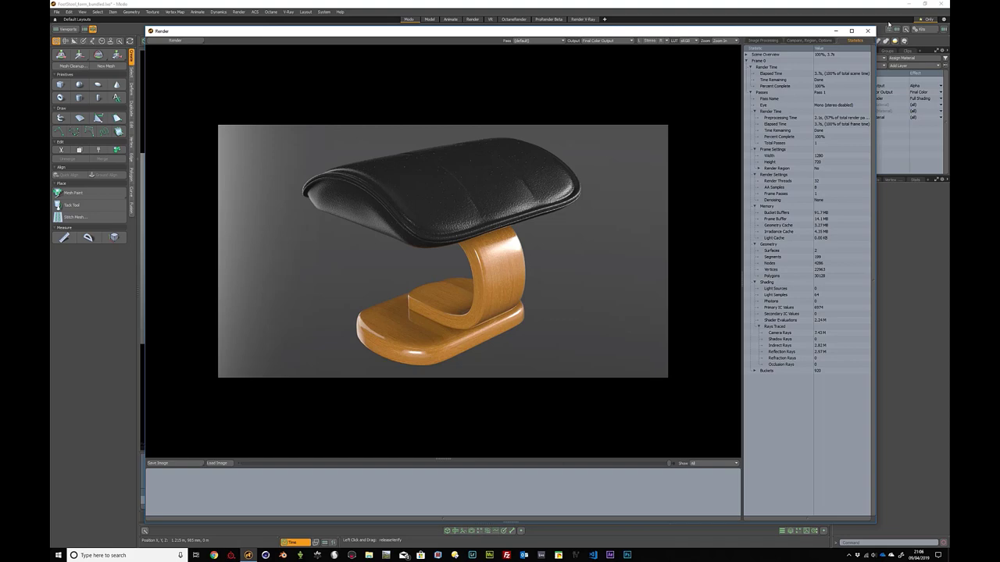
click(867, 30)
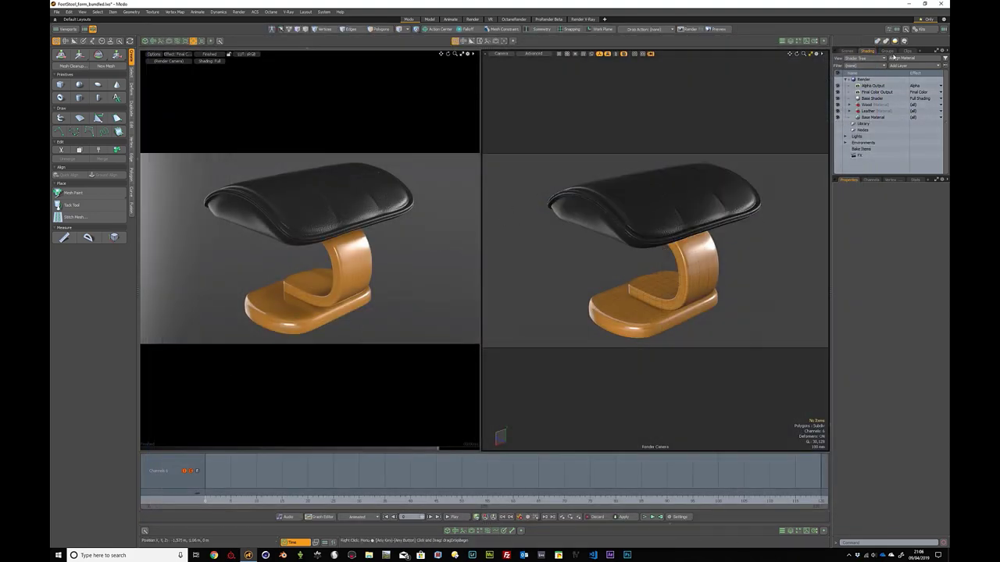
Step: In the Clips list, choose Replace on the studio room HDR clip
click(907, 50)
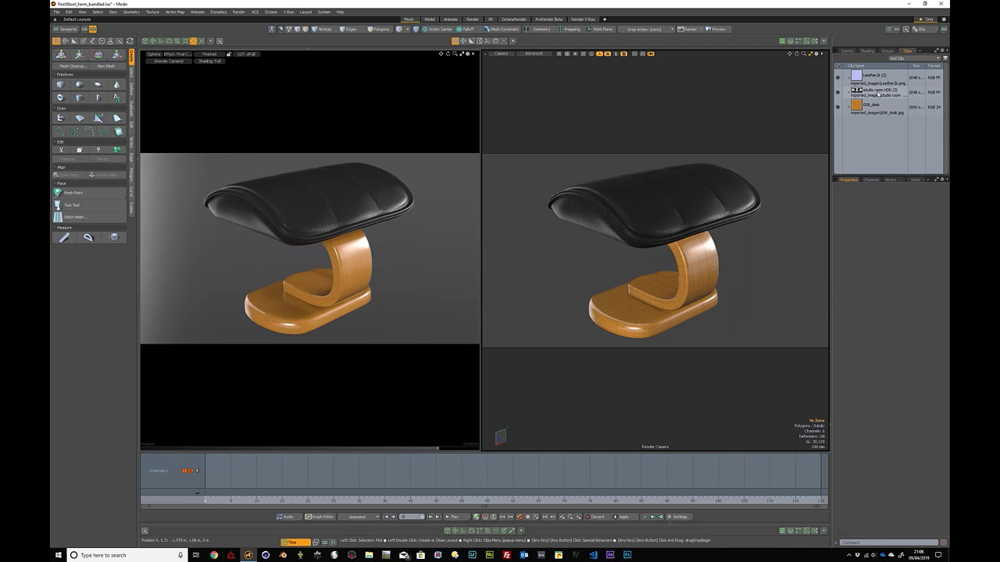
click(882, 93)
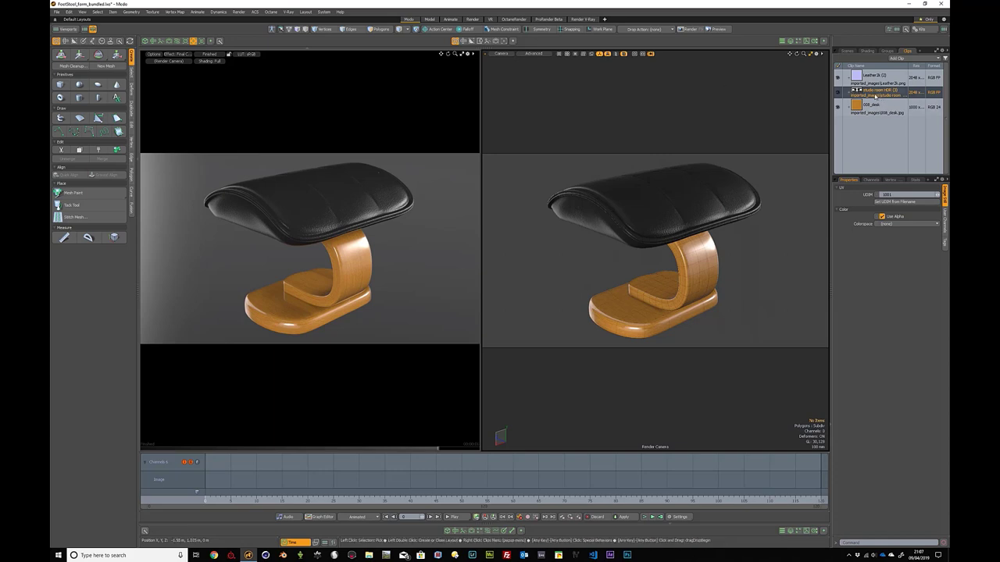
right_click(872, 93)
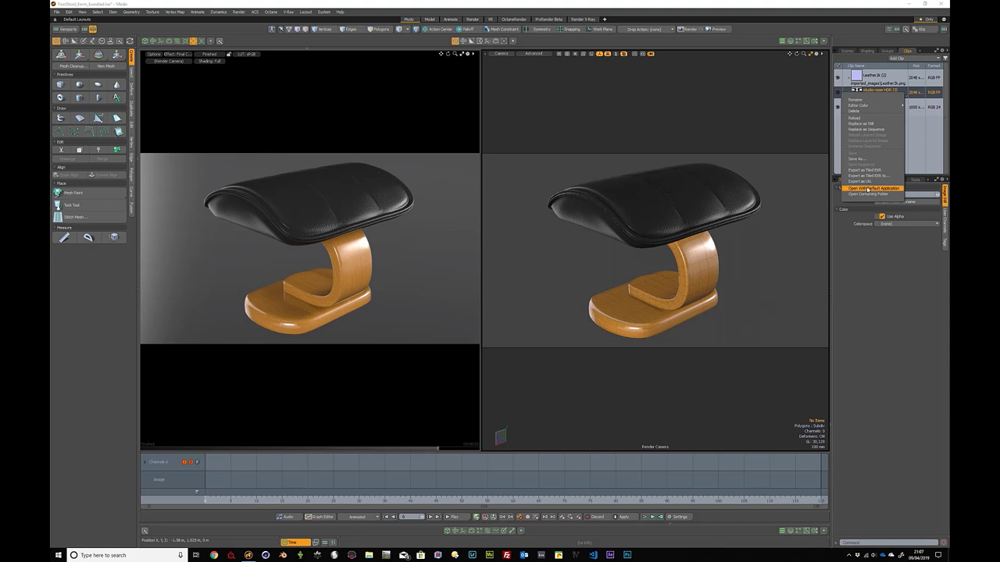
click(869, 125)
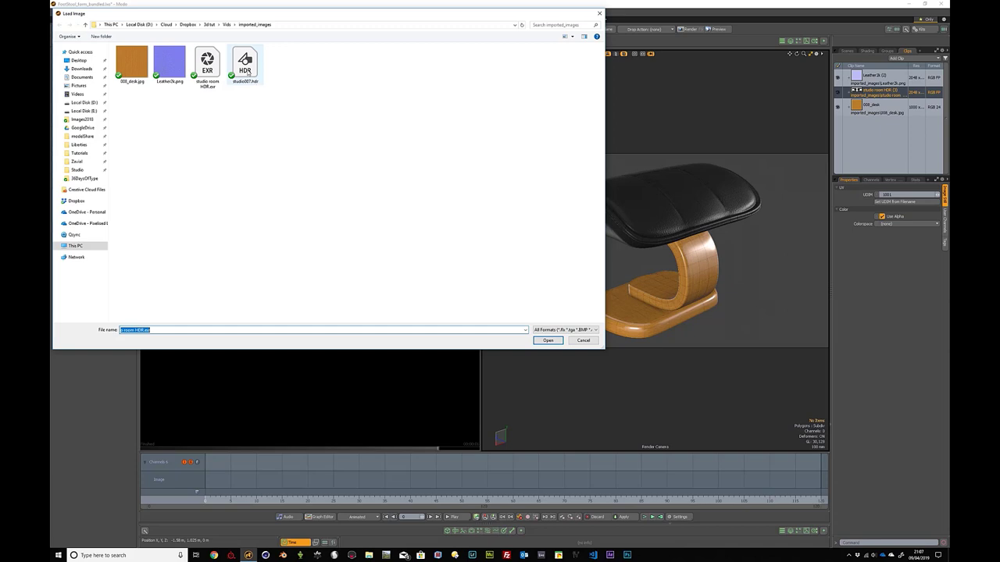
Step: Load studio007.hdr as the replacement image and render a new frame with F9
click(247, 72)
click(556, 341)
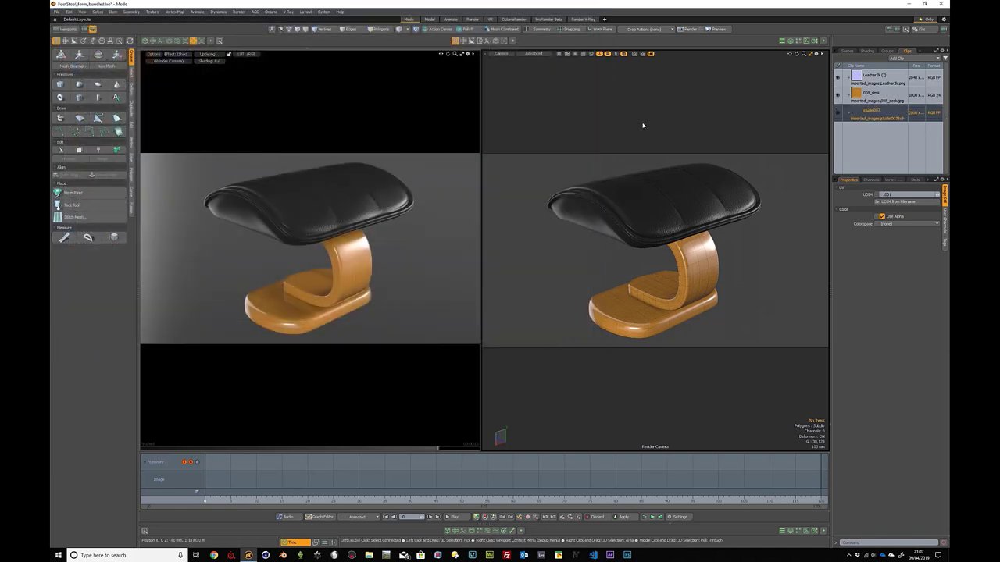
click(660, 171)
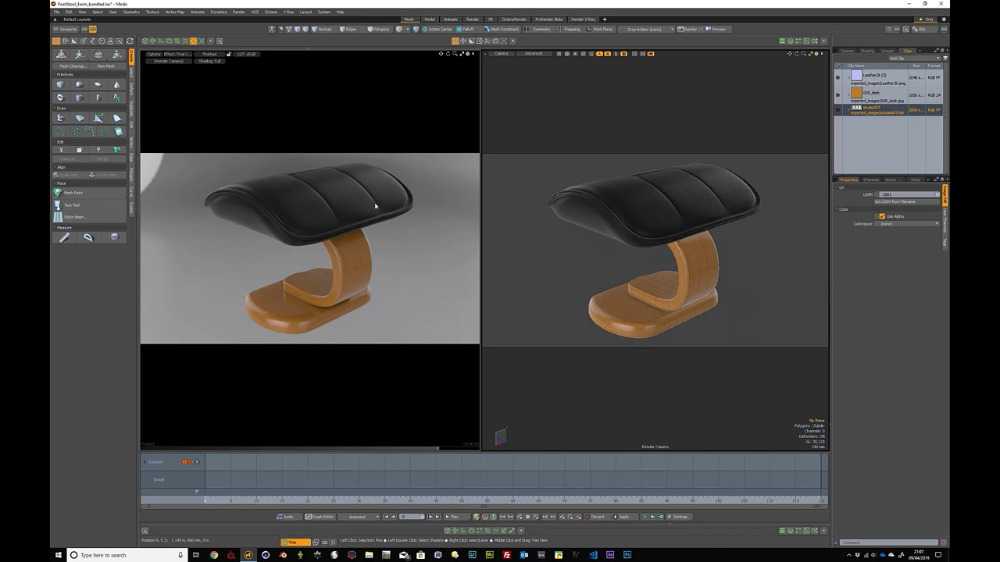
key(F9)
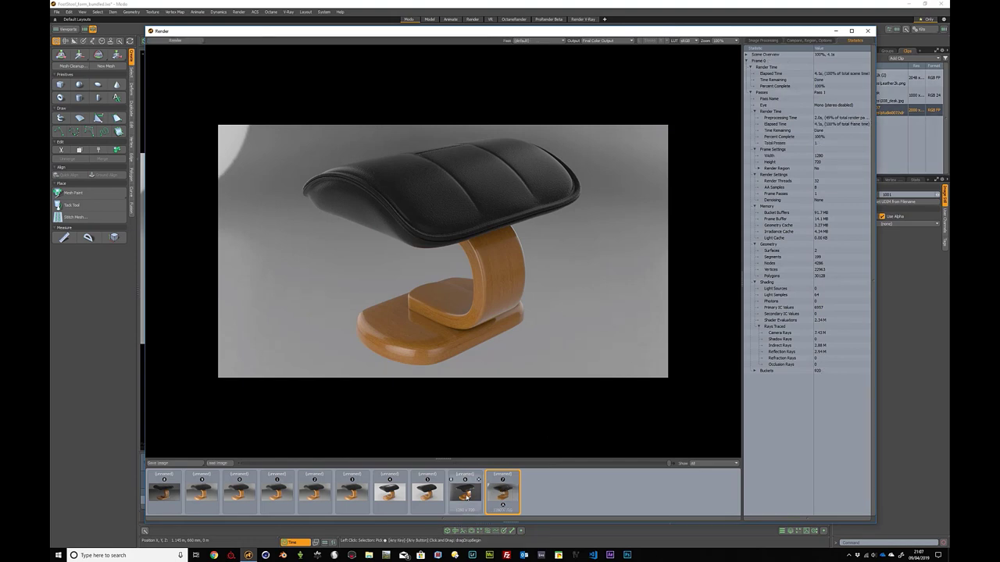
Step: Compare the lighter new render against the previous darker one in the render history
click(465, 492)
click(504, 498)
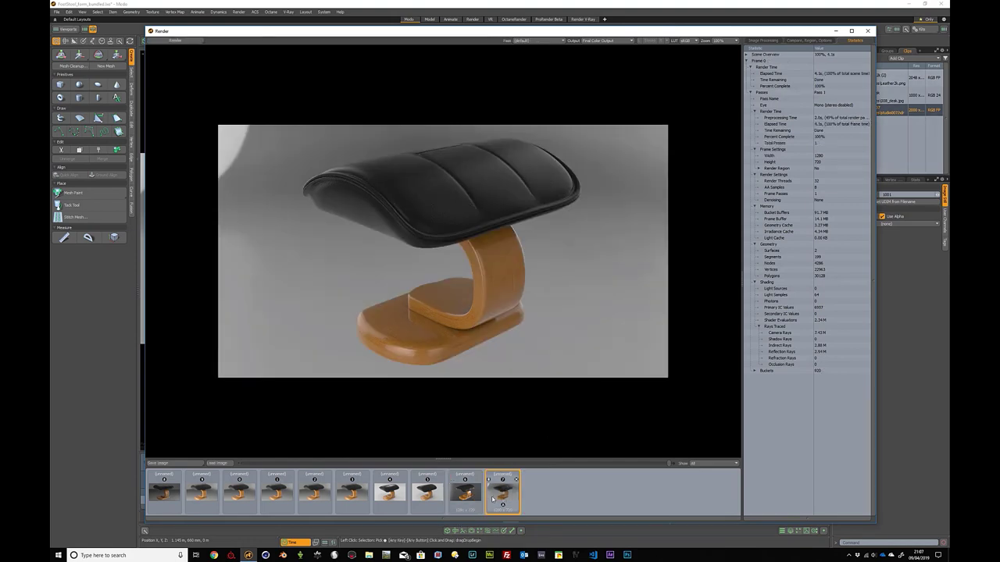
key(Left)
click(500, 497)
click(467, 496)
click(500, 497)
key(Left)
click(488, 497)
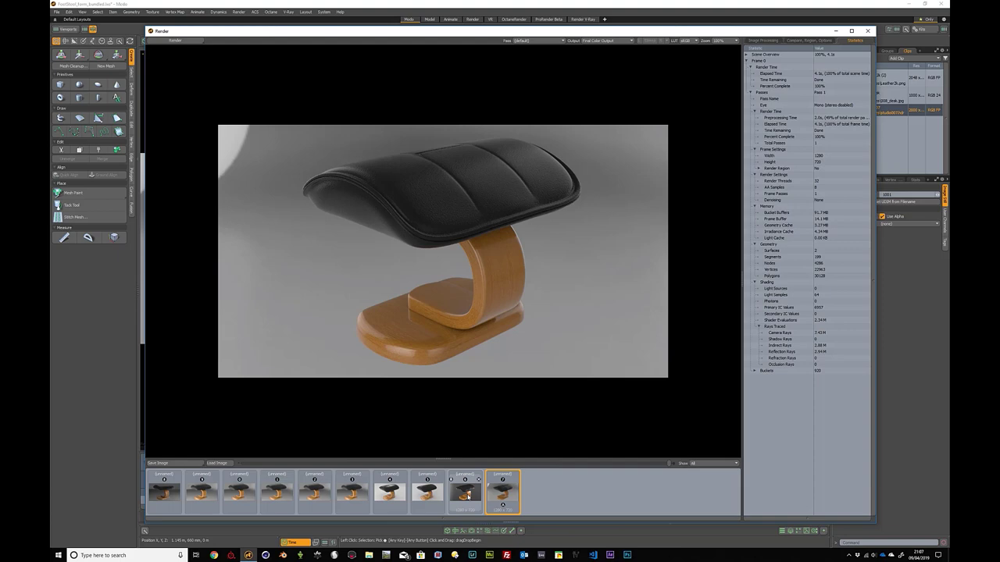
key(Left)
click(494, 497)
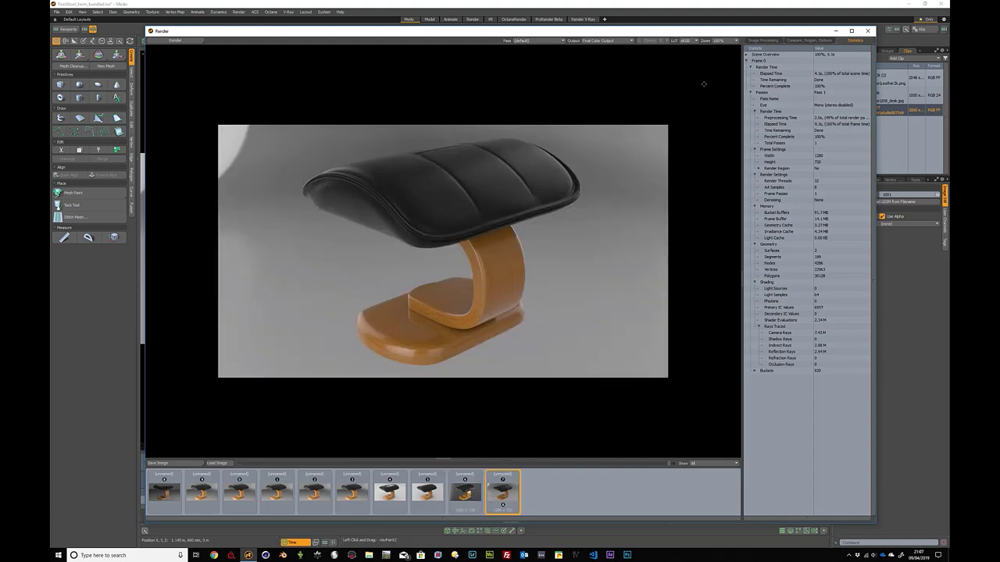
Step: Close the render output and orbit the view around the footstool
click(867, 31)
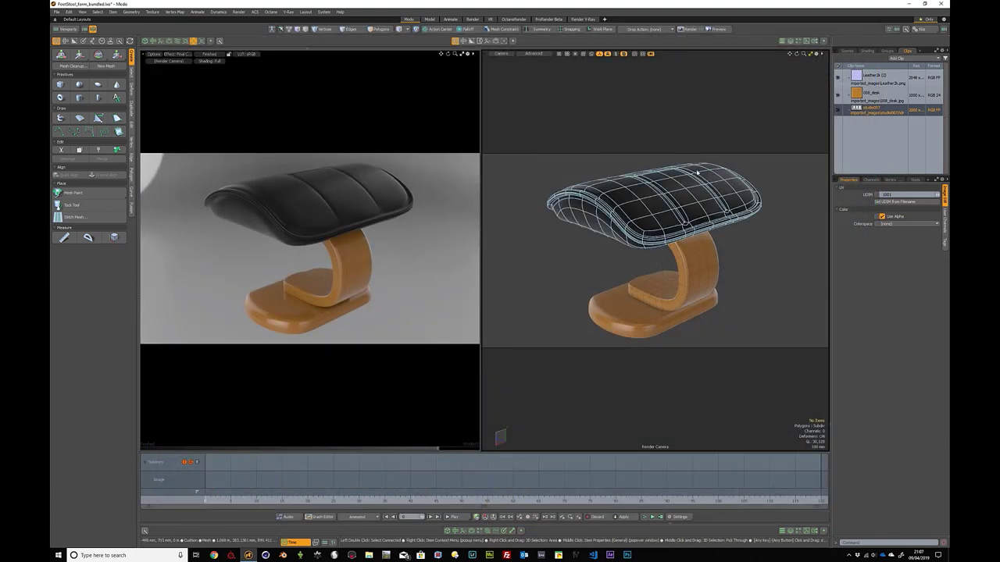
alt+drag(698, 172, 672, 187)
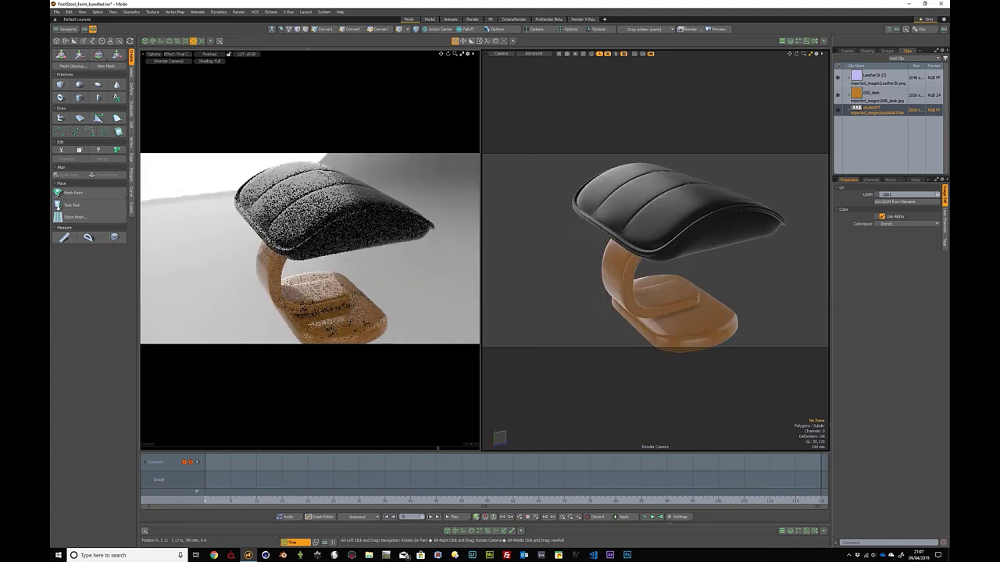
alt+drag(671, 188, 336, 214)
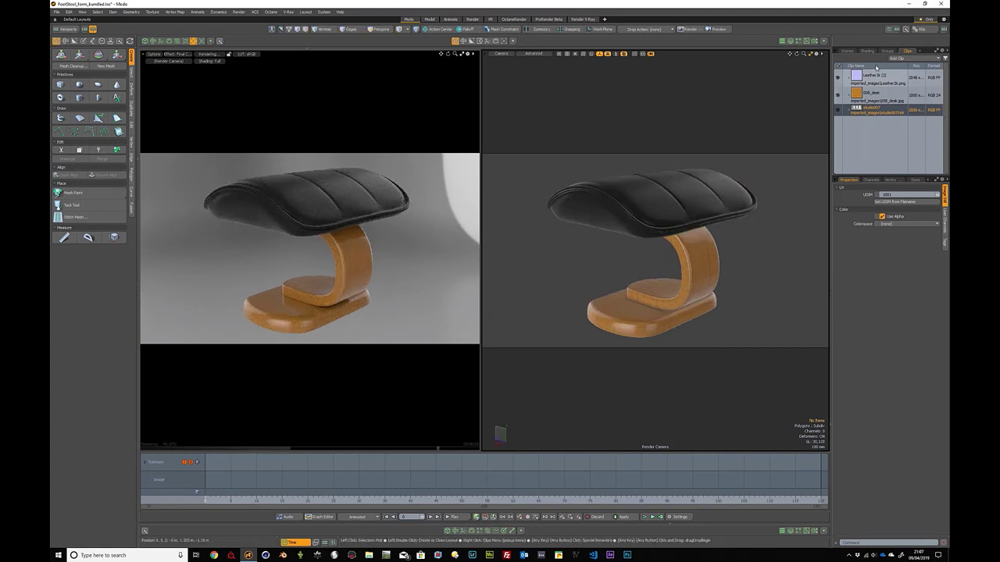
Step: Select Environment in the shader tree and toggle Visible to Camera off, then undo
click(868, 51)
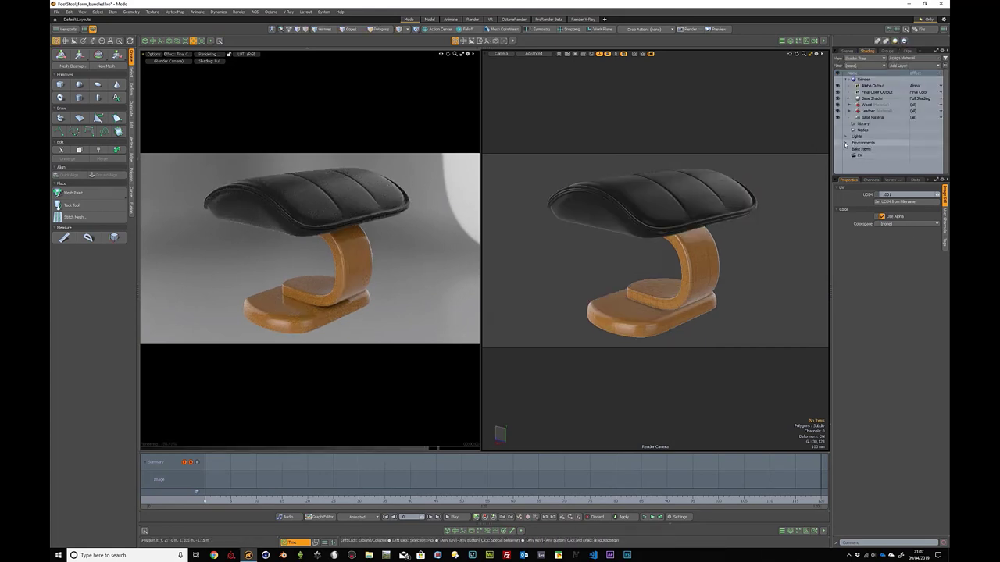
click(846, 143)
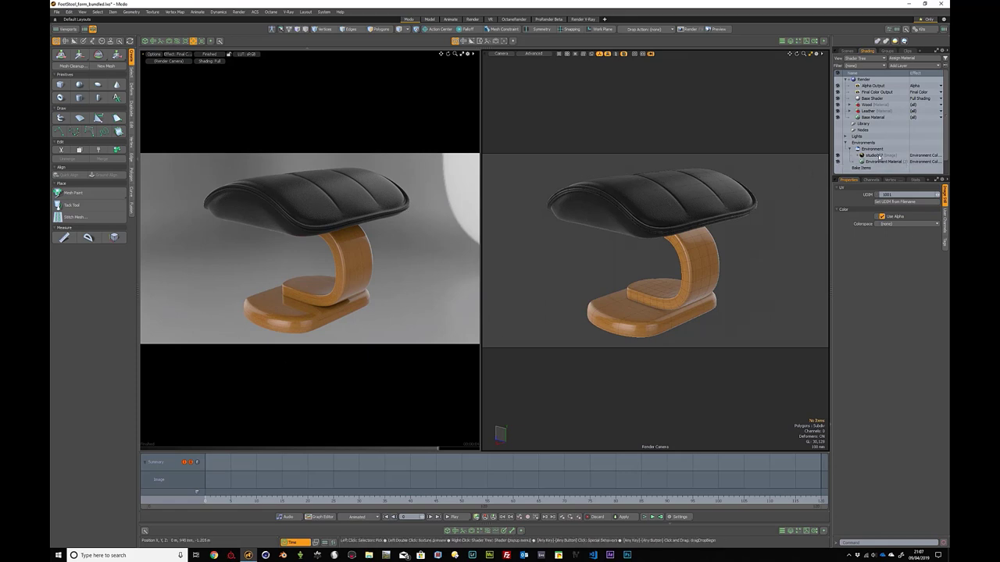
click(871, 148)
click(882, 205)
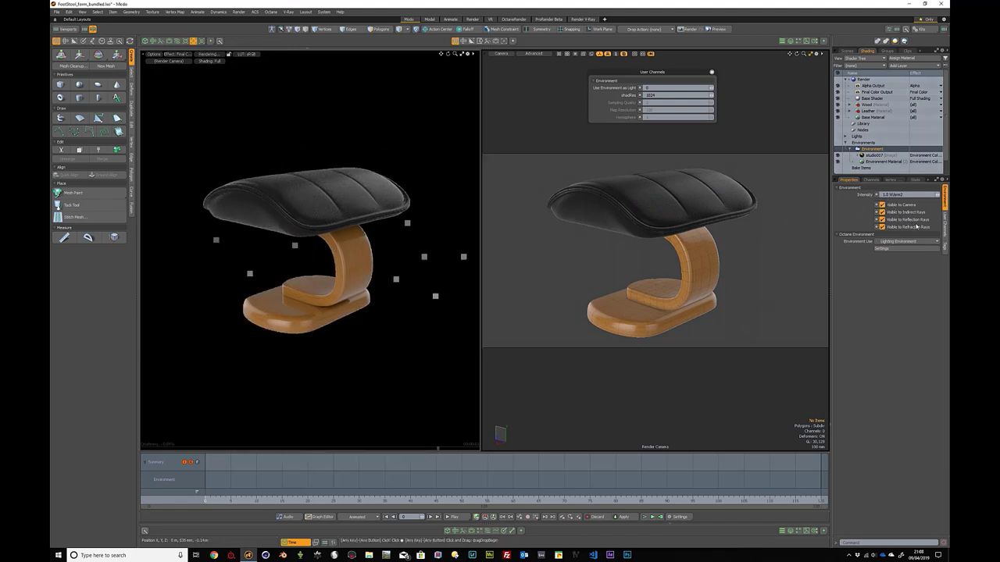
key(ctrl+z)
key(ctrl+z)
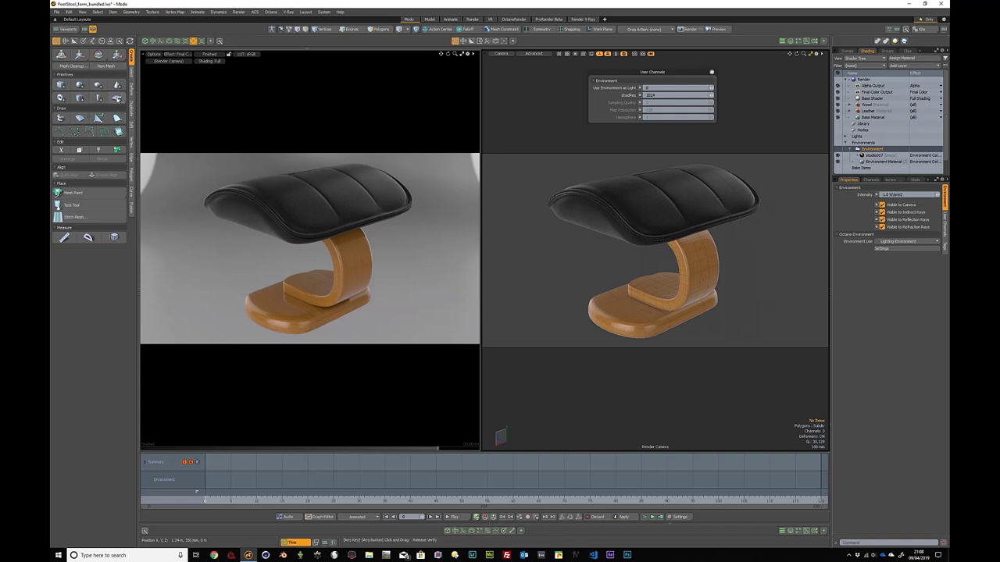
Step: Move the ground plane down to Y -75 mm beneath the footstool base
click(117, 98)
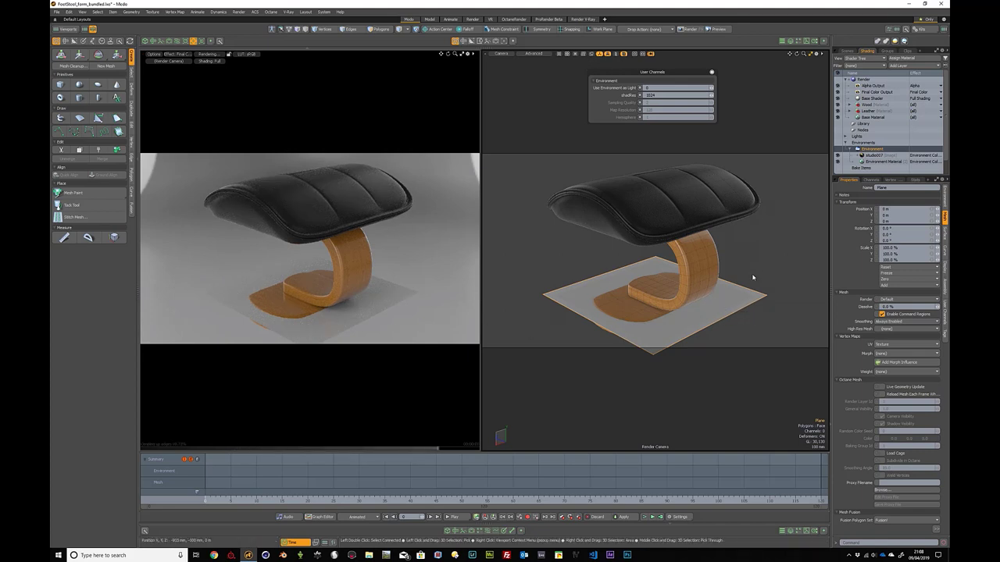
key(w)
drag(654, 258, 655, 269)
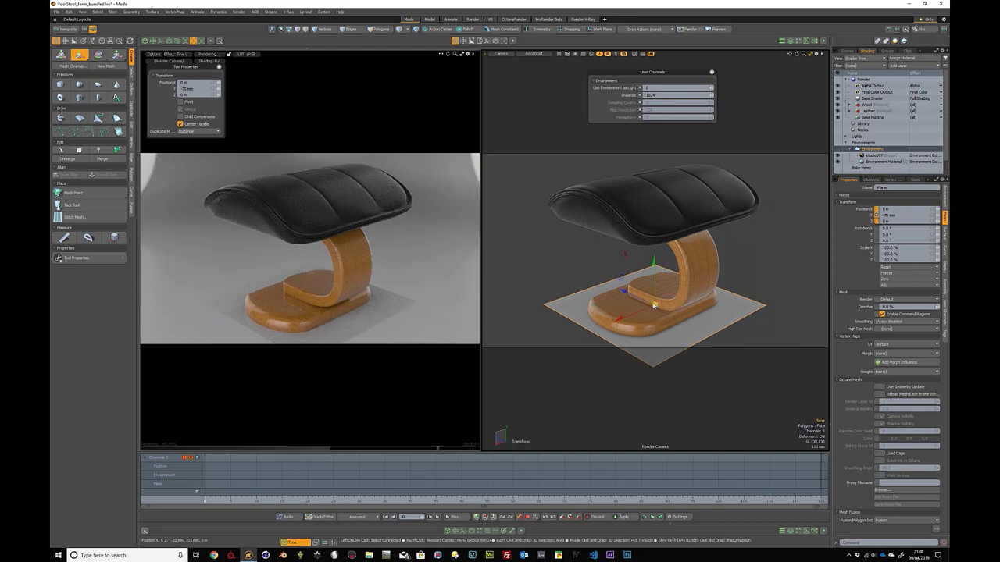
key(3)
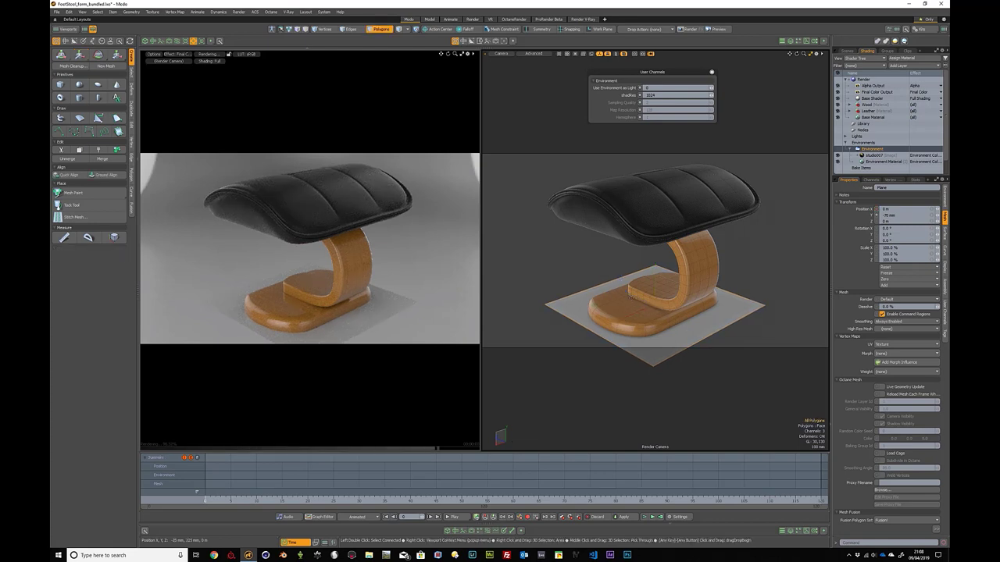
Step: Scale the ground plane up to about 1735% to cover the floor
click(631, 298)
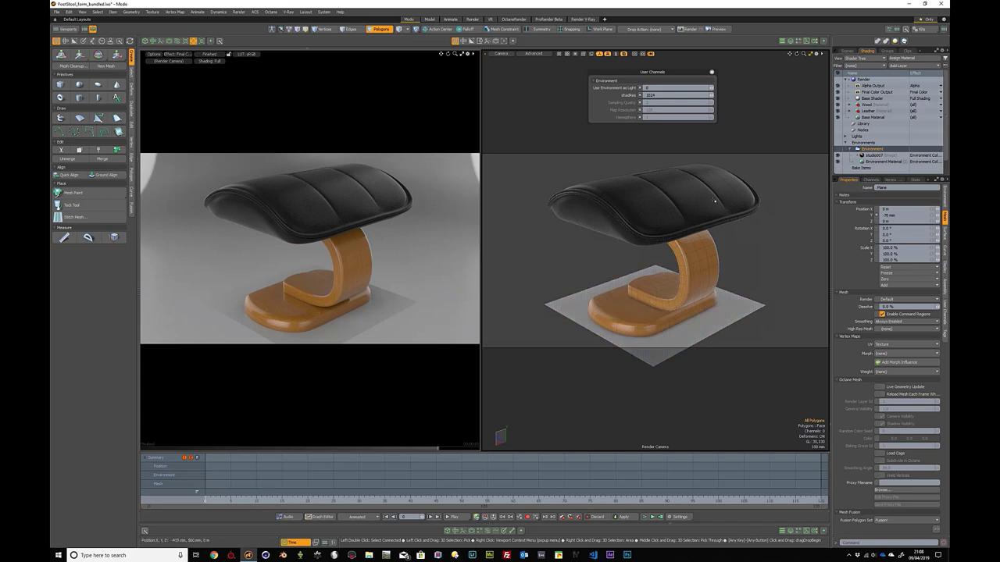
key(r)
drag(660, 308, 781, 308)
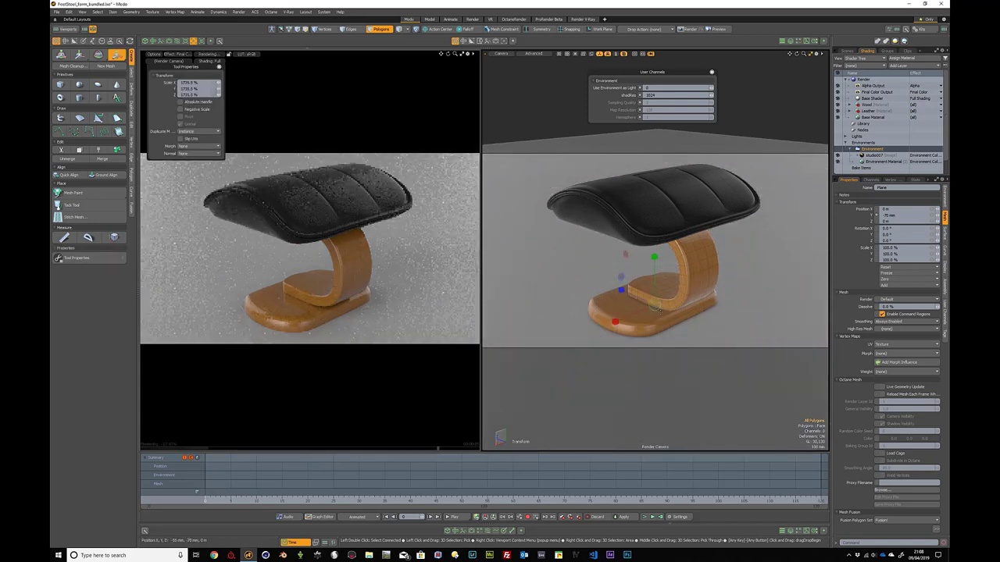
key(space)
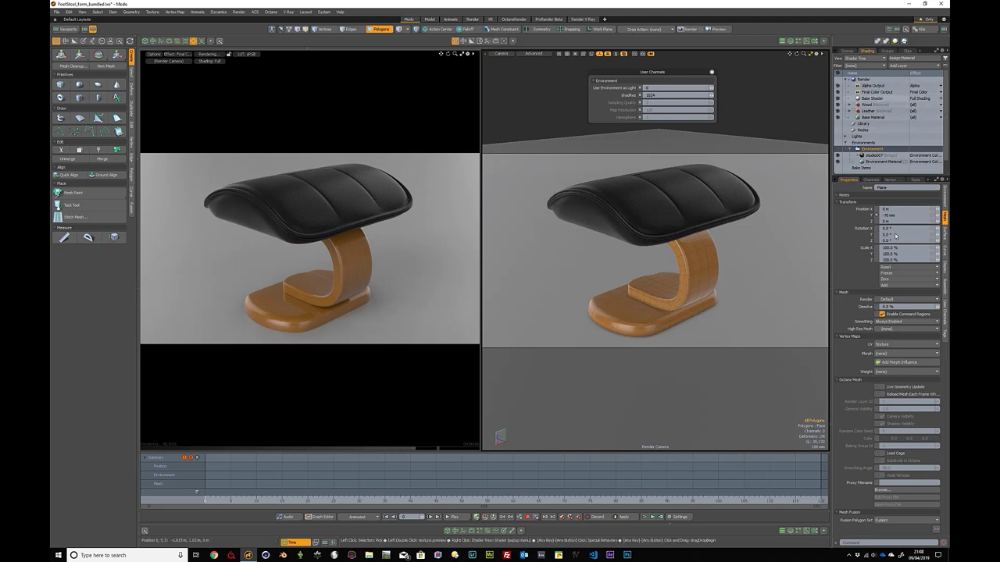
Step: Check the Base Shader and Render settings, render a frame with F9, then close it
click(871, 98)
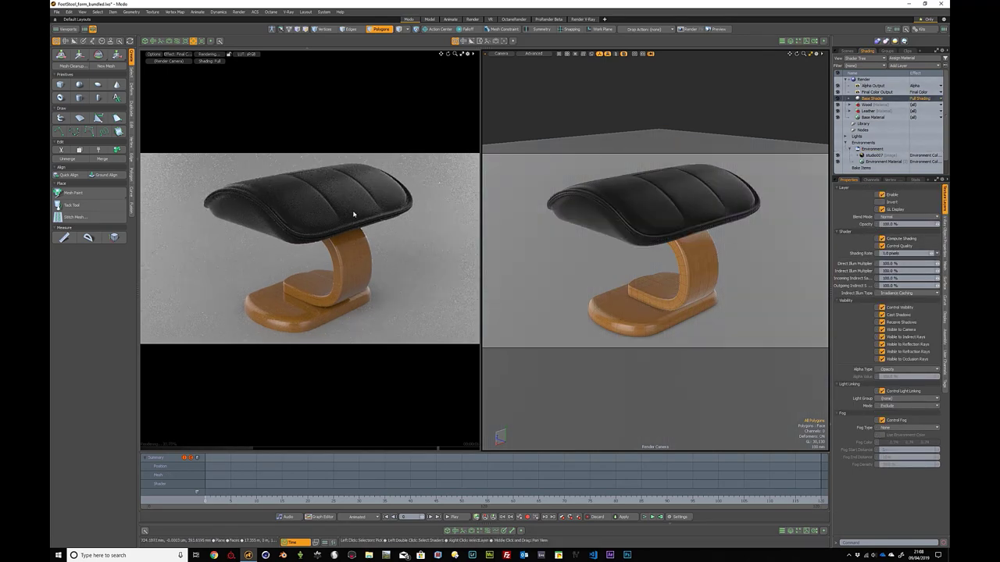
click(866, 80)
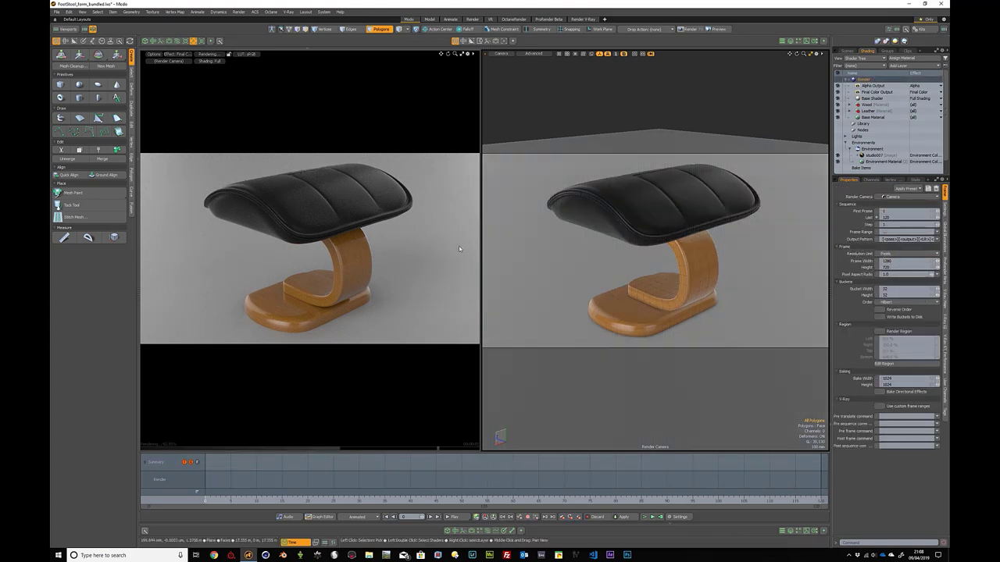
key(F9)
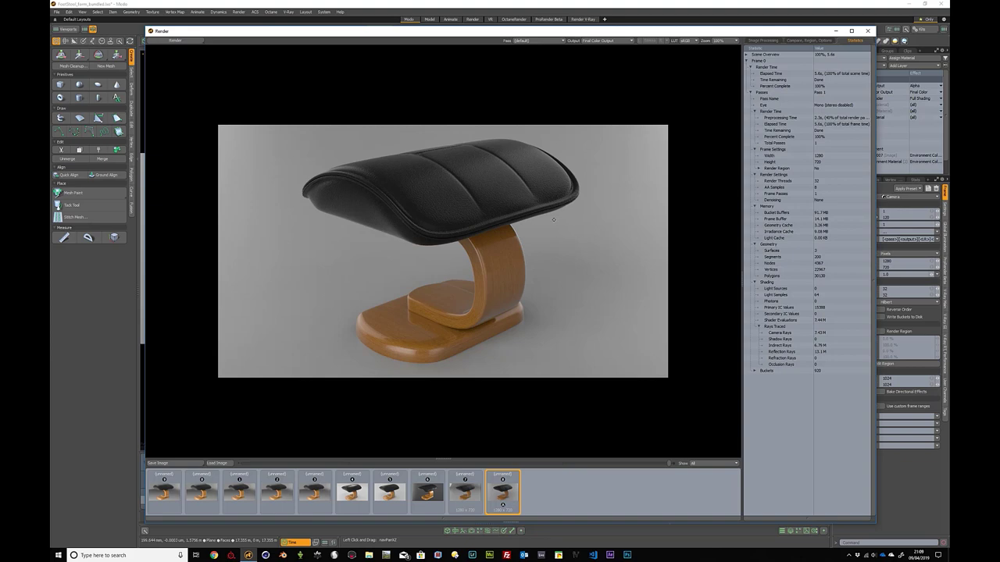
click(867, 31)
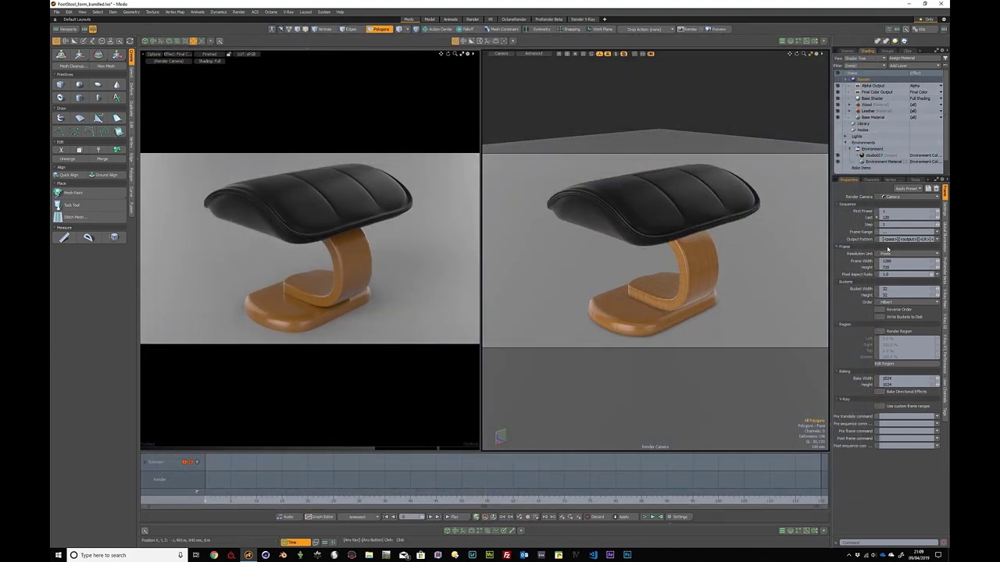
Step: Set the Base Shader shading rate to 0.1 pixels
click(872, 98)
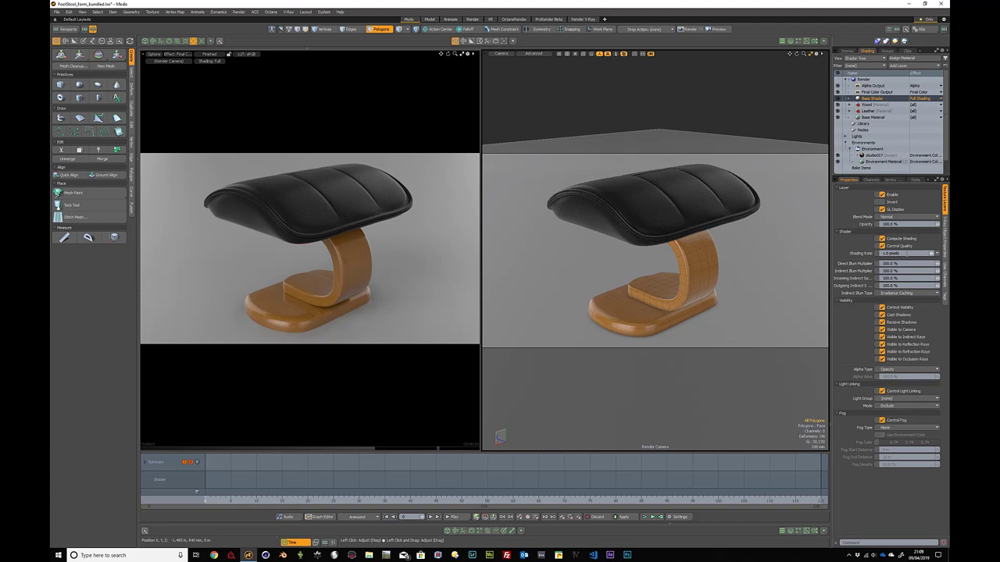
double_click(890, 253)
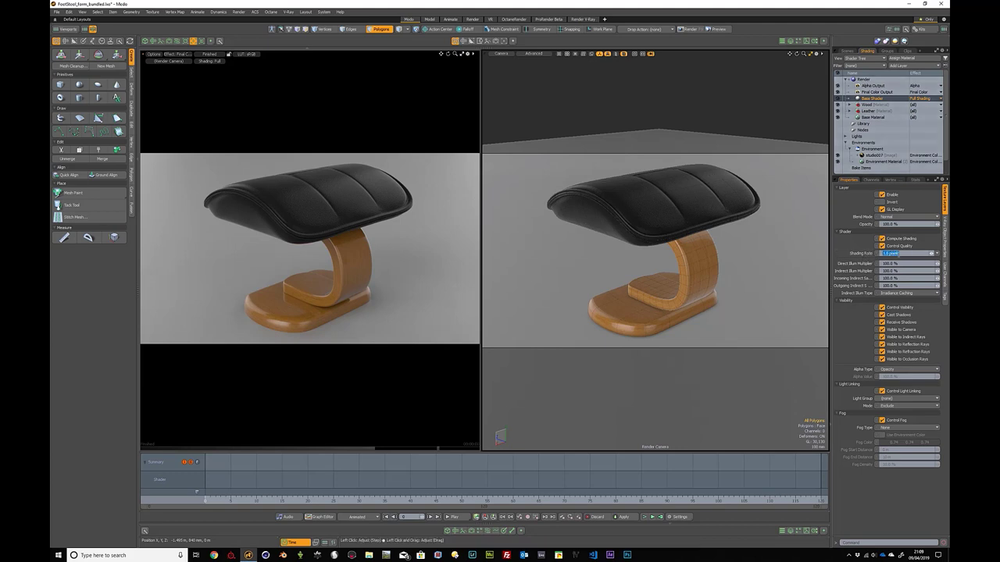
double_click(891, 253)
text(0.1)
key(Return)
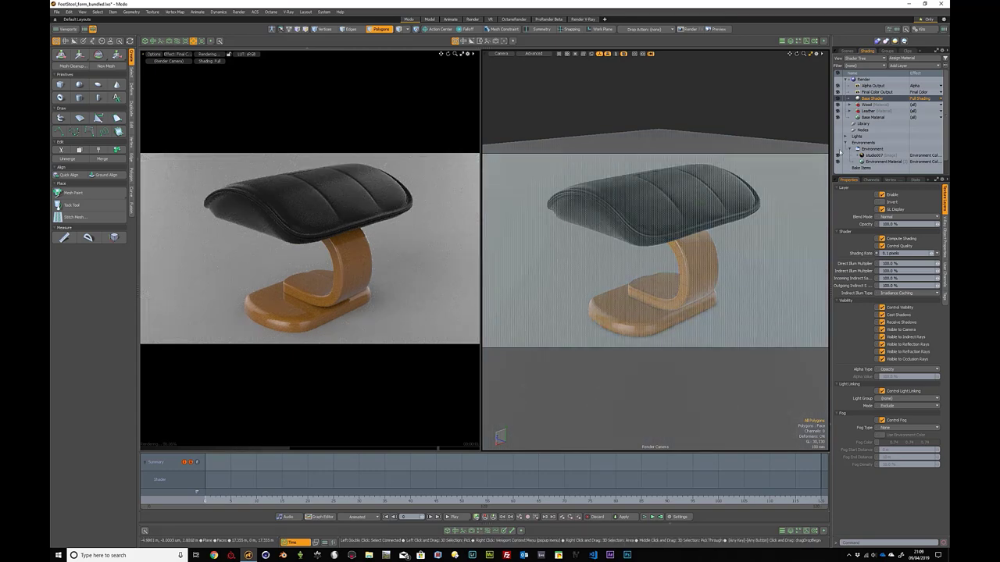
Step: Replace the studio007 clip with studio room HDR.exr and render with F9
click(907, 51)
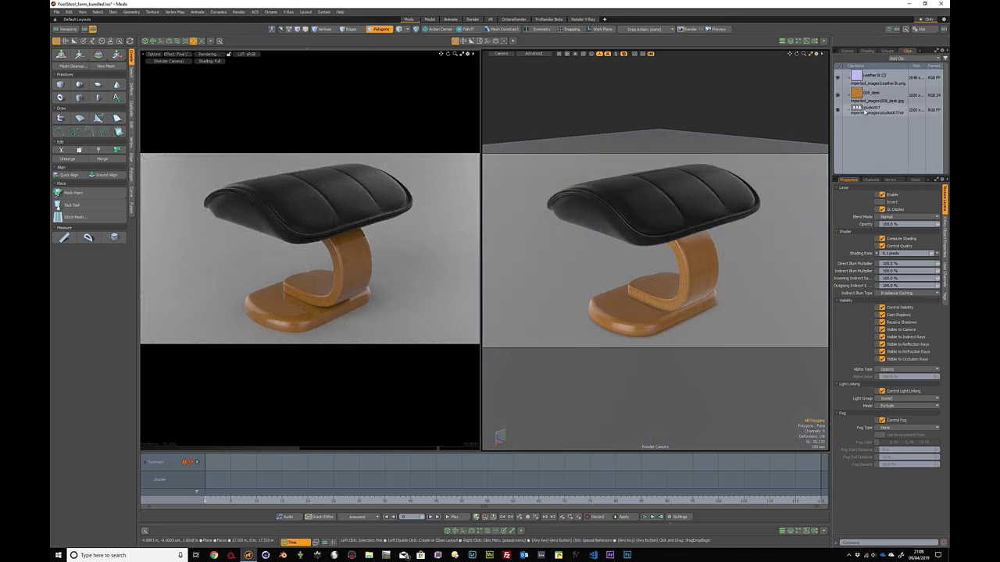
double_click(865, 110)
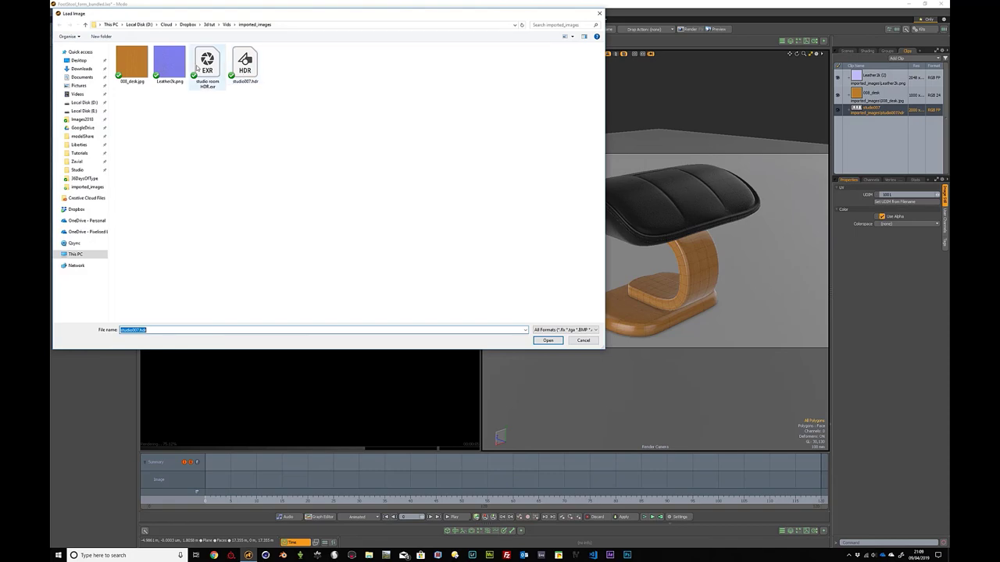
double_click(209, 66)
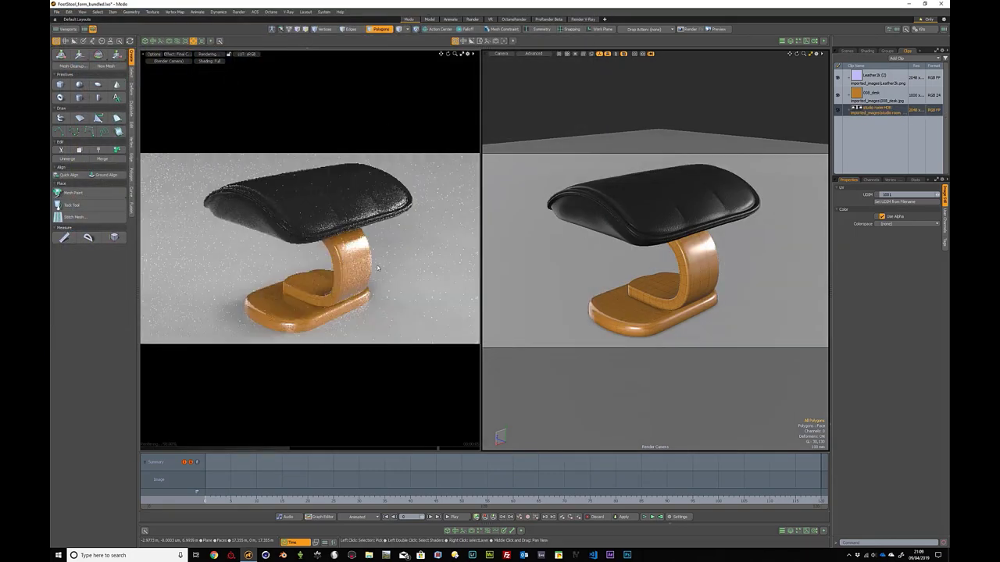
key(F9)
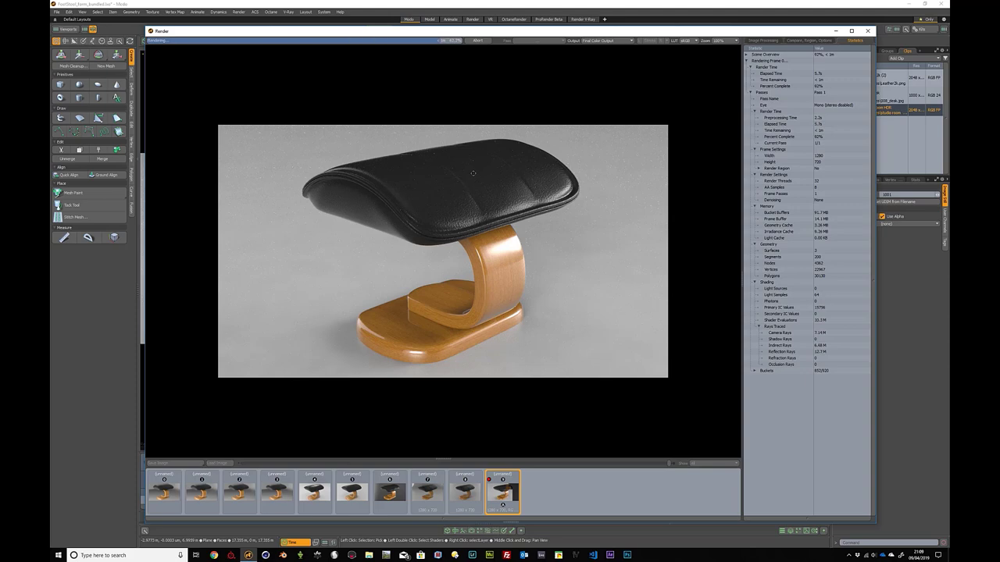
Step: Close the finished render and return to the shader tree in the Shading tab
click(867, 30)
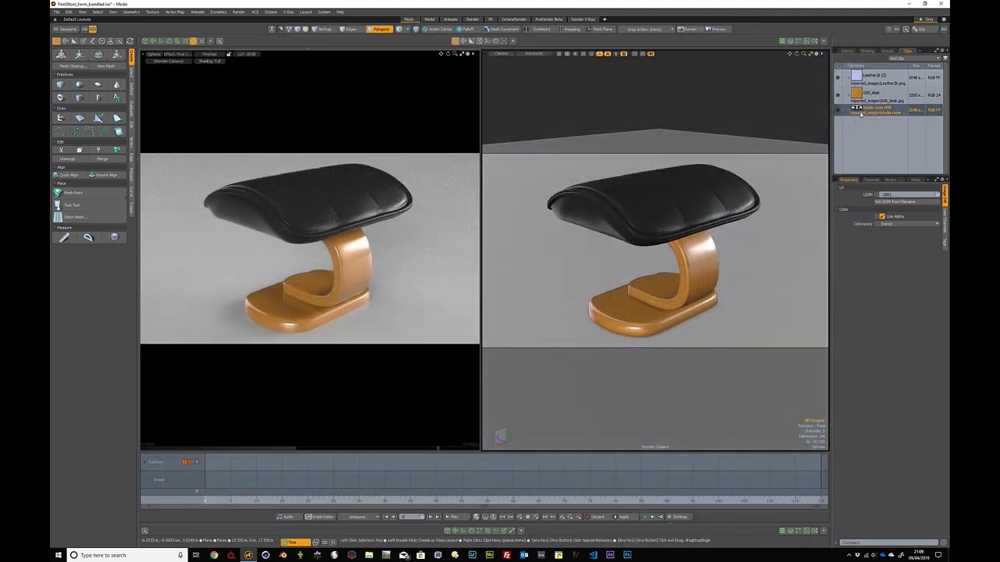
click(867, 51)
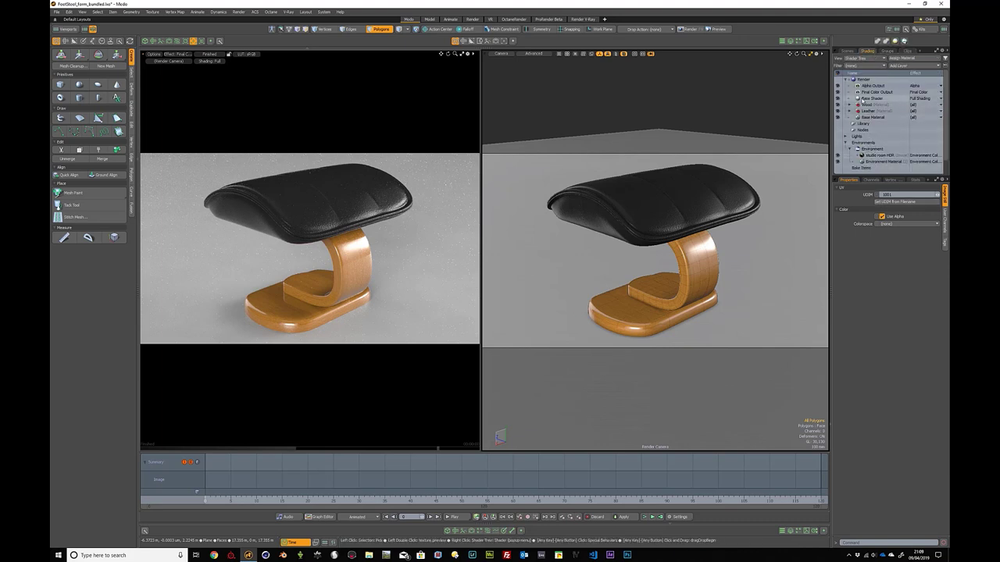
Step: In Render settings, set Fine shading rate, 0.01% ray threshold, 256 reflection and direct samples, Mitchell-Netravali filter
click(863, 79)
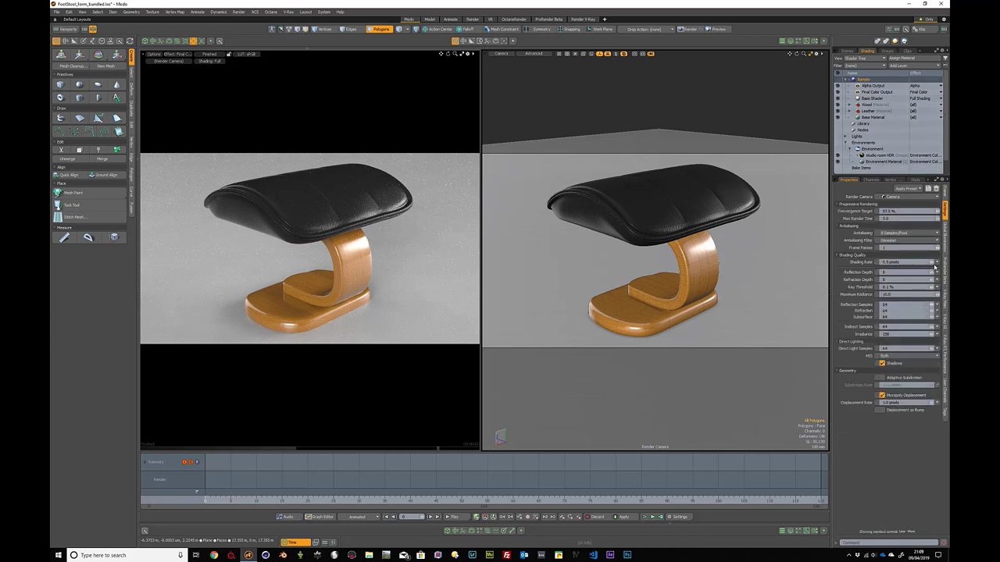
click(934, 262)
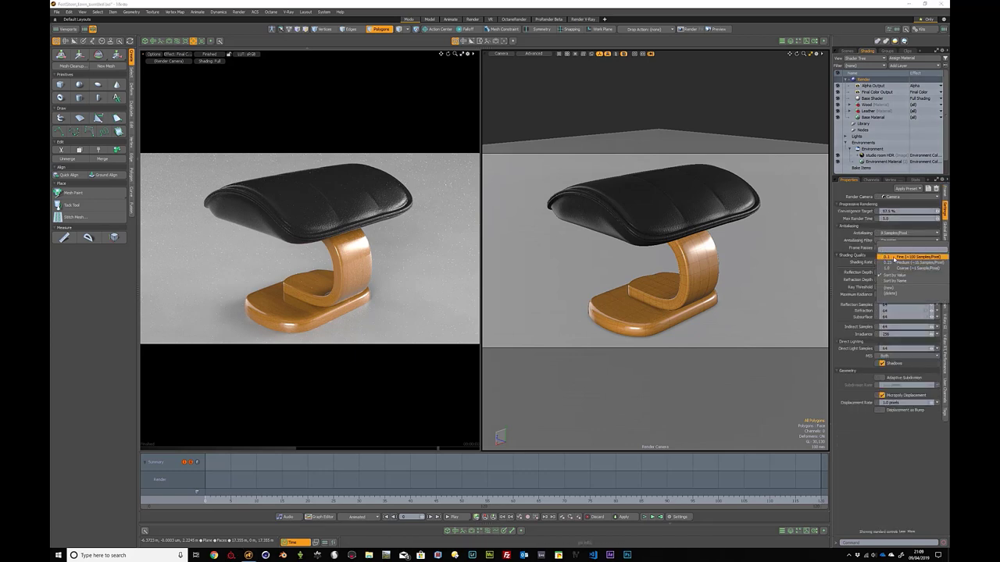
click(883, 258)
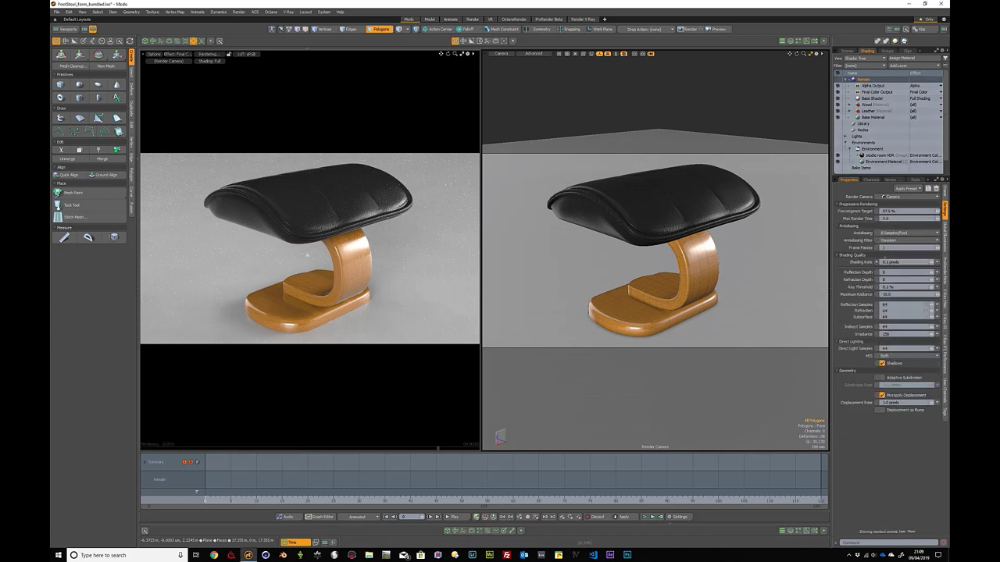
click(884, 287)
text(0.01)
key(Return)
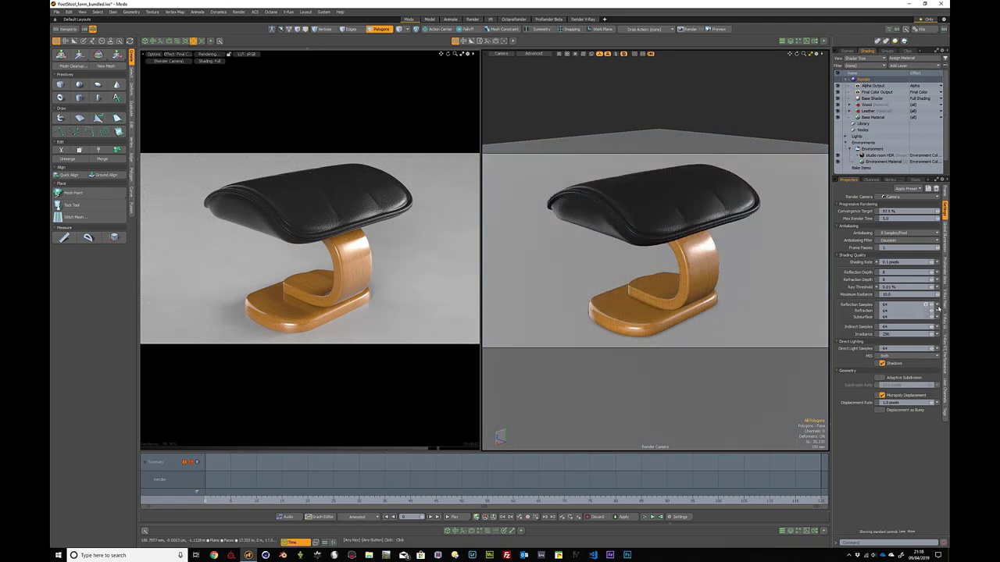
click(936, 305)
click(938, 312)
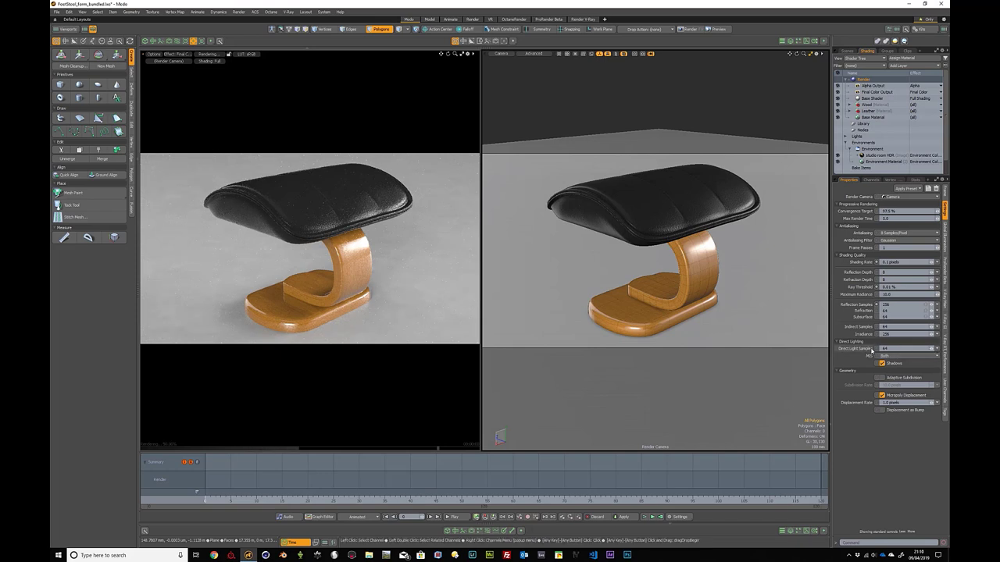
click(937, 348)
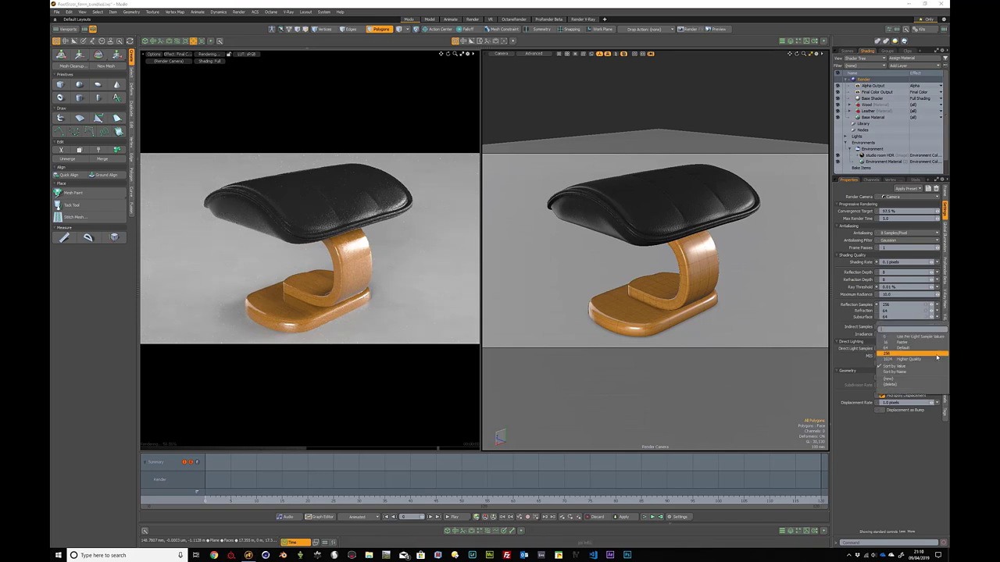
click(910, 357)
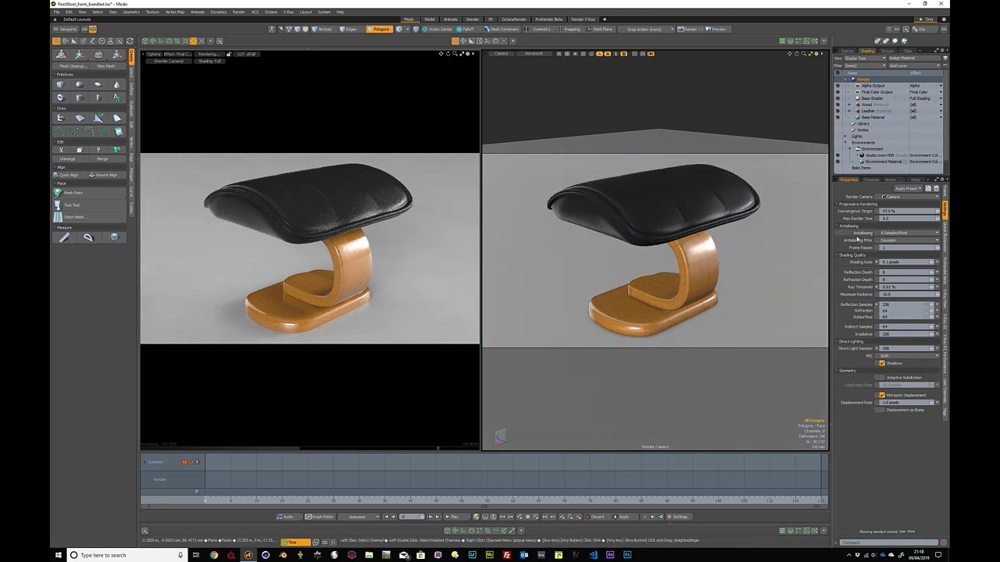
click(899, 240)
click(898, 253)
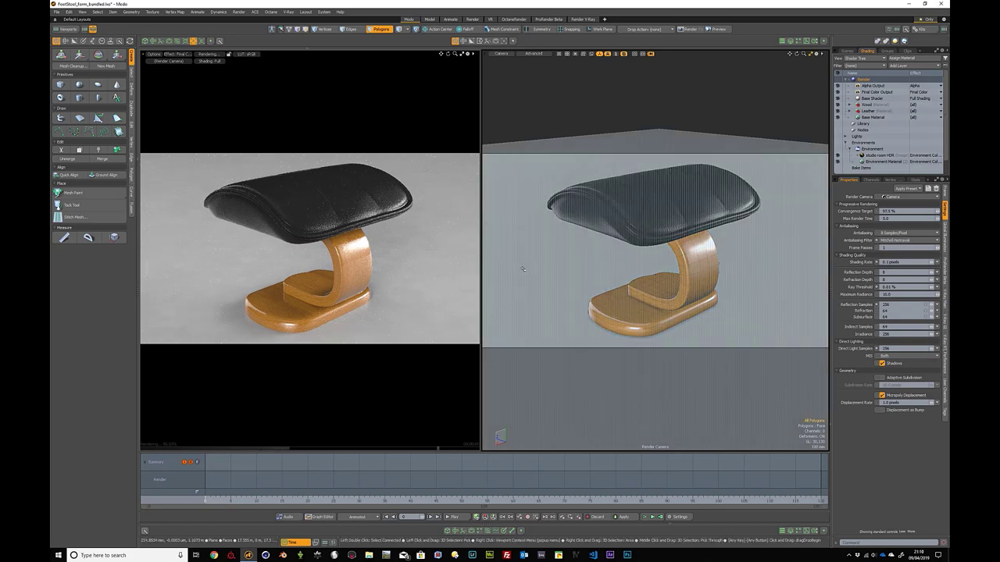
Step: Render the higher-quality frame with F9, review it, and close the Render window
key(F9)
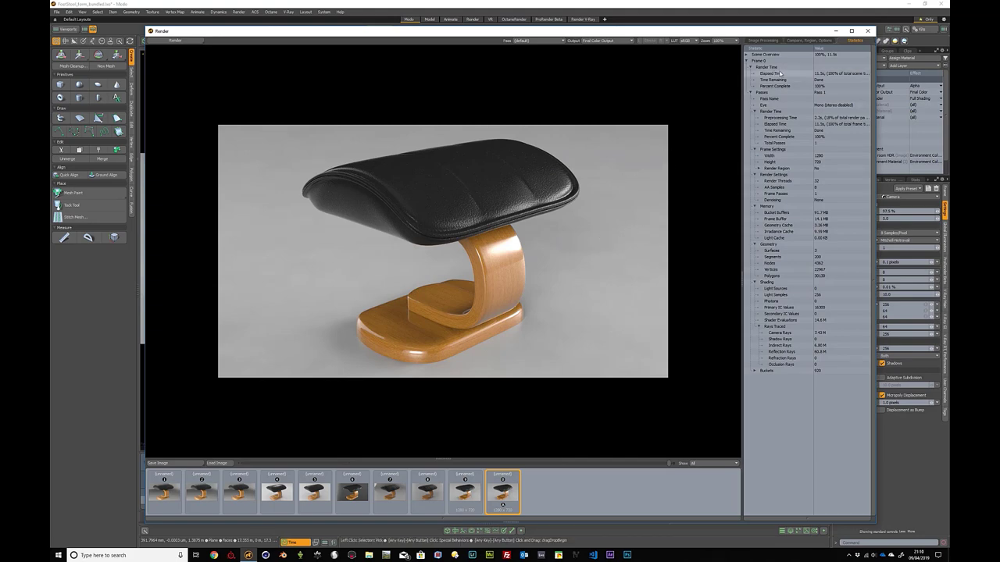
click(867, 31)
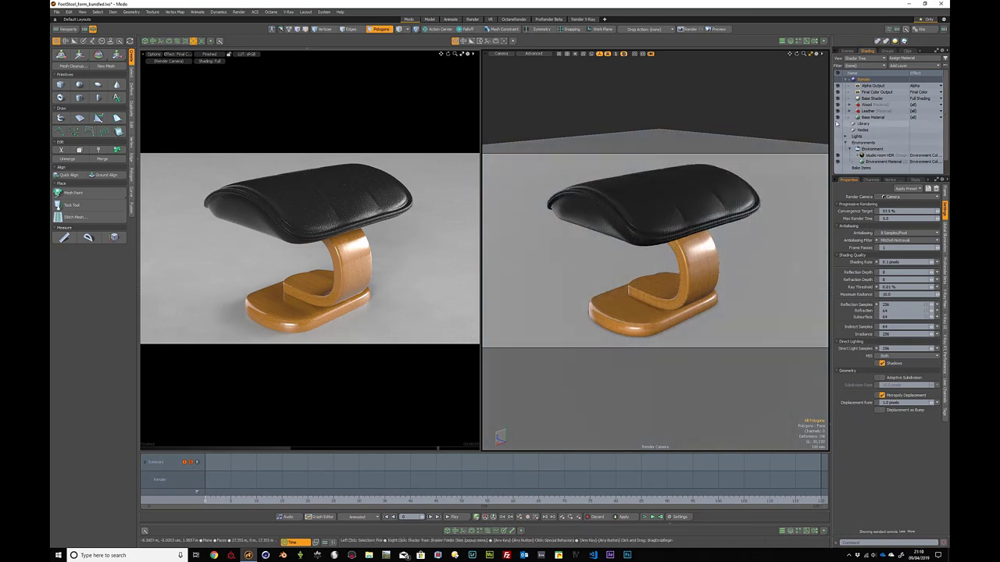
Step: Replace the studio room HDR clip with studio007.hdr and render a preview frame
click(907, 50)
click(852, 109)
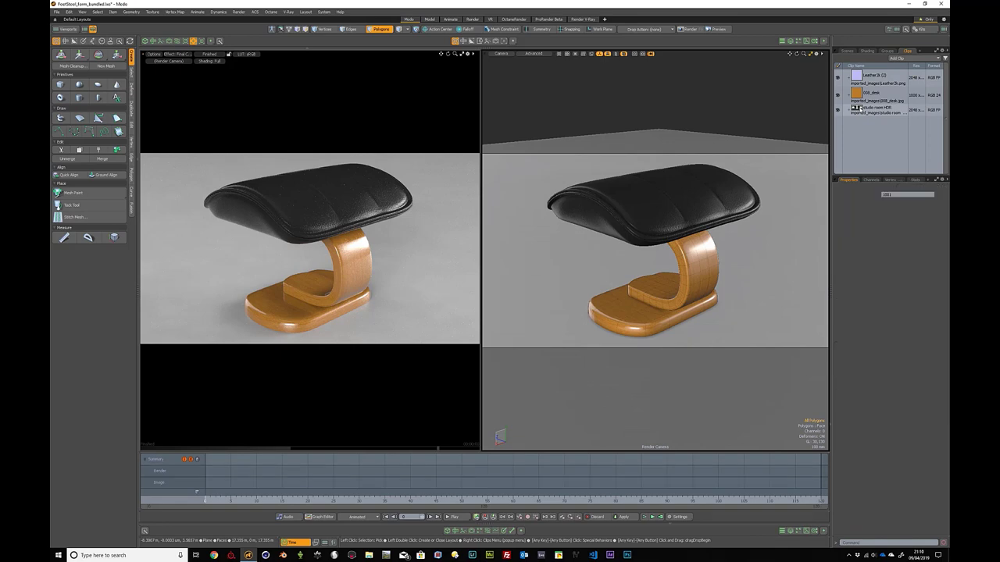
right_click(858, 109)
click(854, 134)
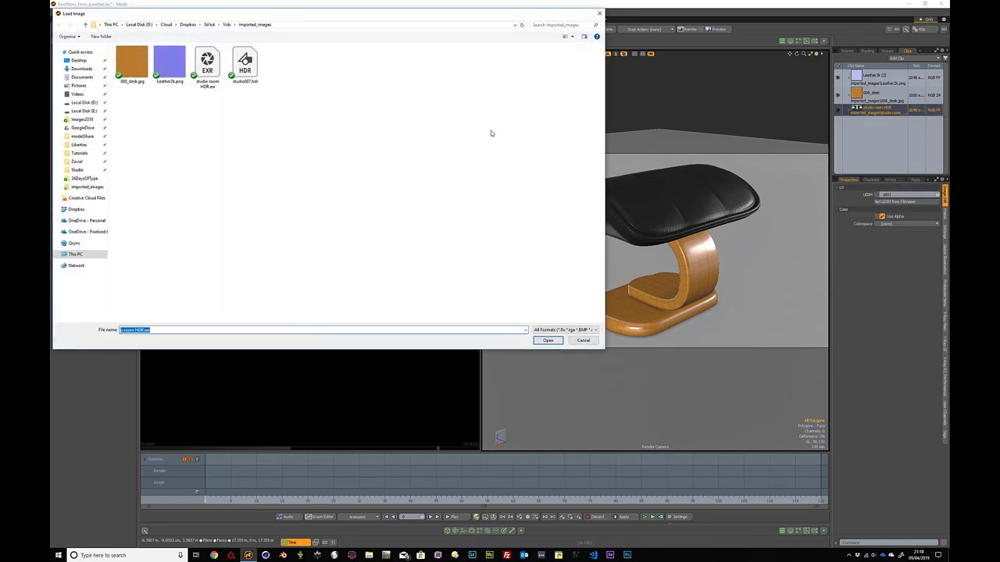
click(245, 64)
double_click(244, 63)
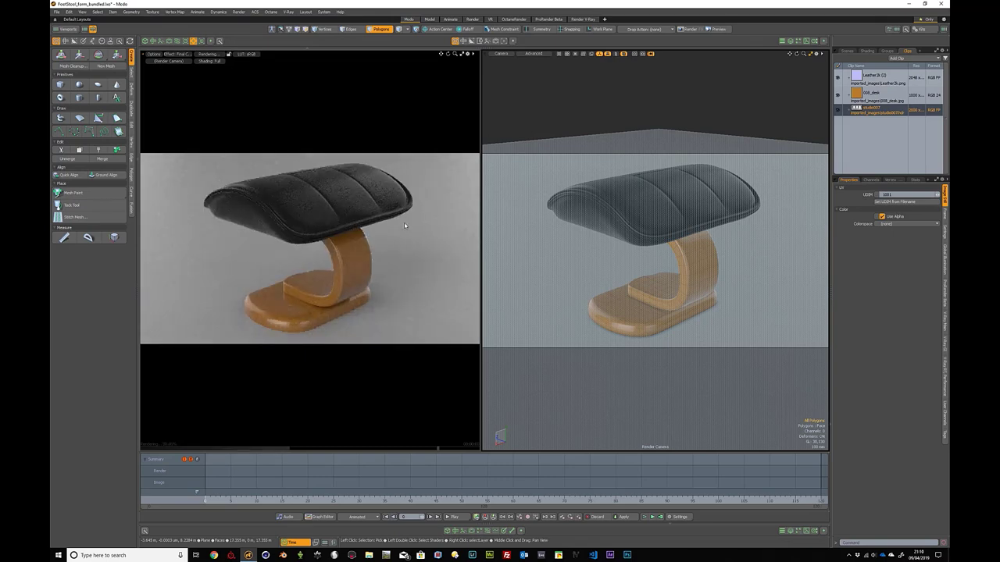
key(F9)
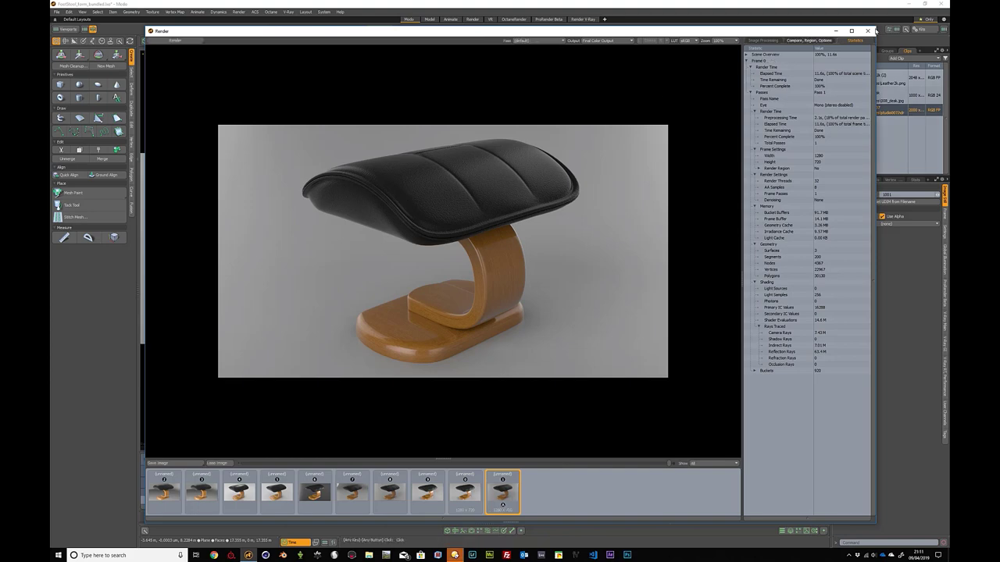
Step: Close the finished render and show the Shader Tree with its environment layers
click(867, 30)
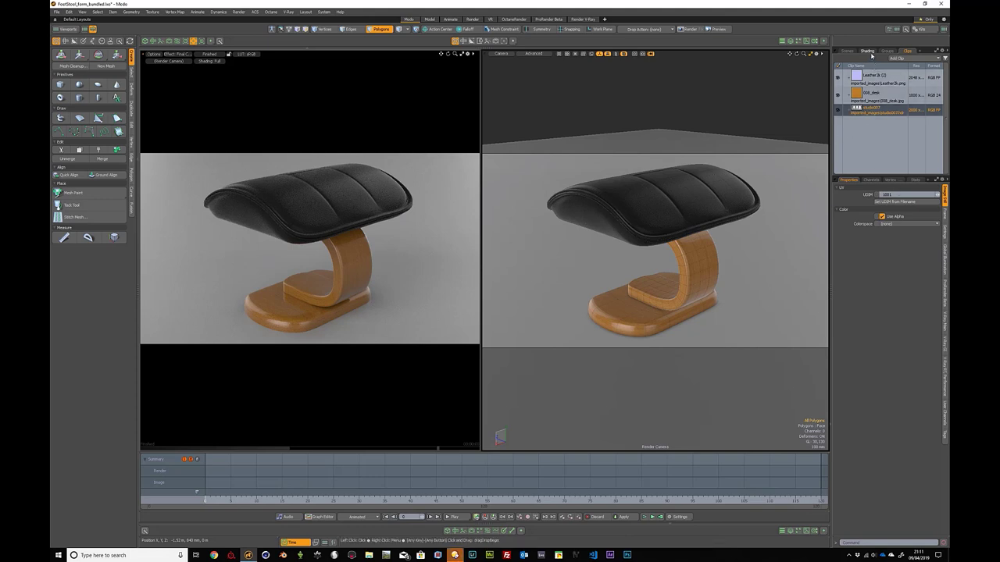
click(867, 51)
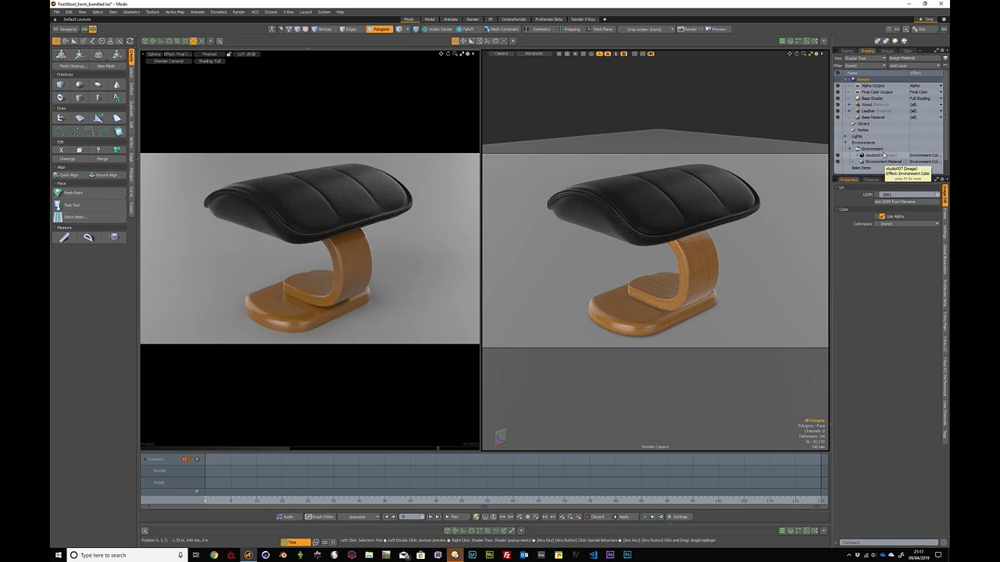
Step: Check studio007's texture locator, orbit the preview lower, and render a new frame
click(888, 158)
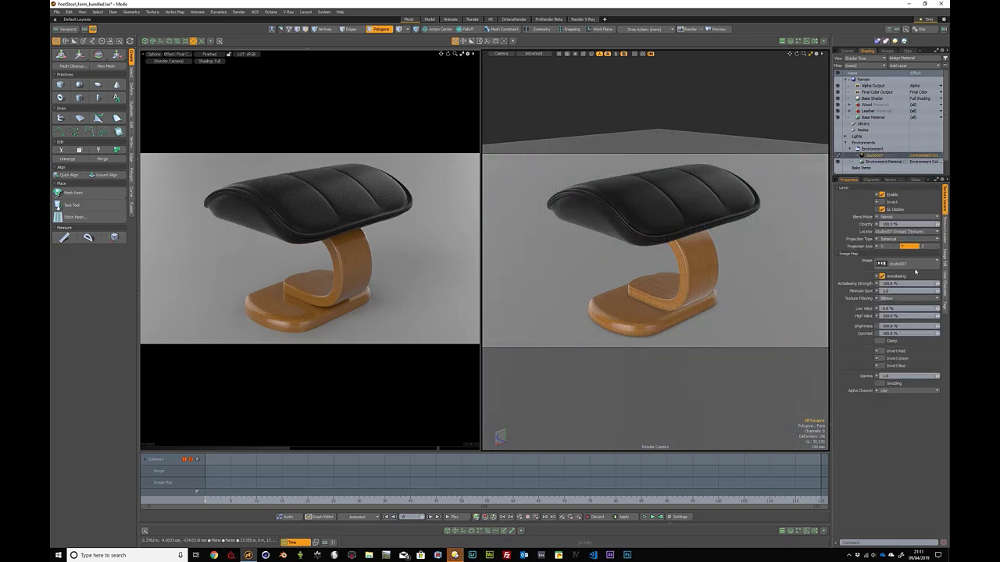
click(945, 226)
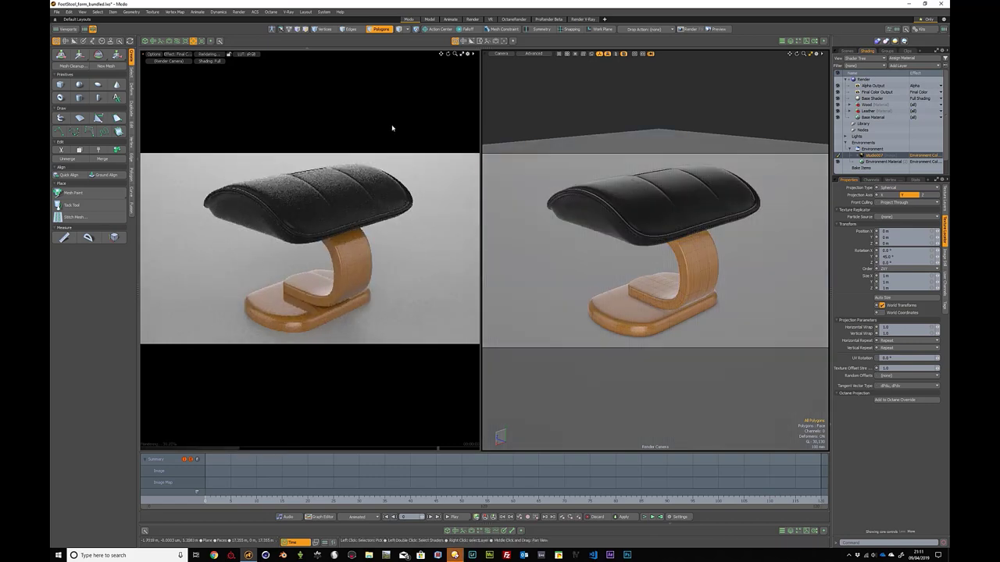
click(908, 51)
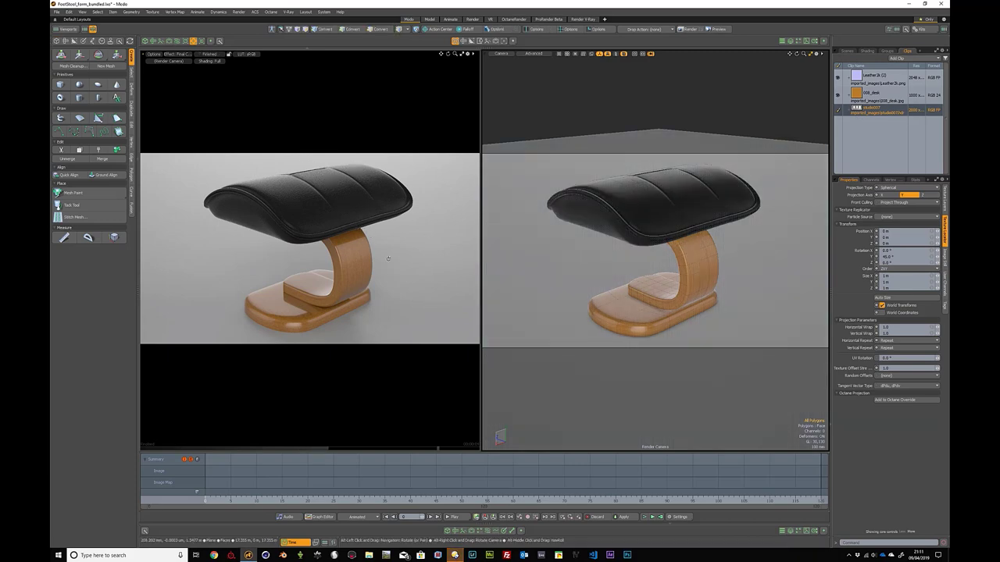
mouse_move(380, 243)
alt+mouse_down()
mouse_move(380, 271)
mouse_move(371, 187)
alt+mouse_up()
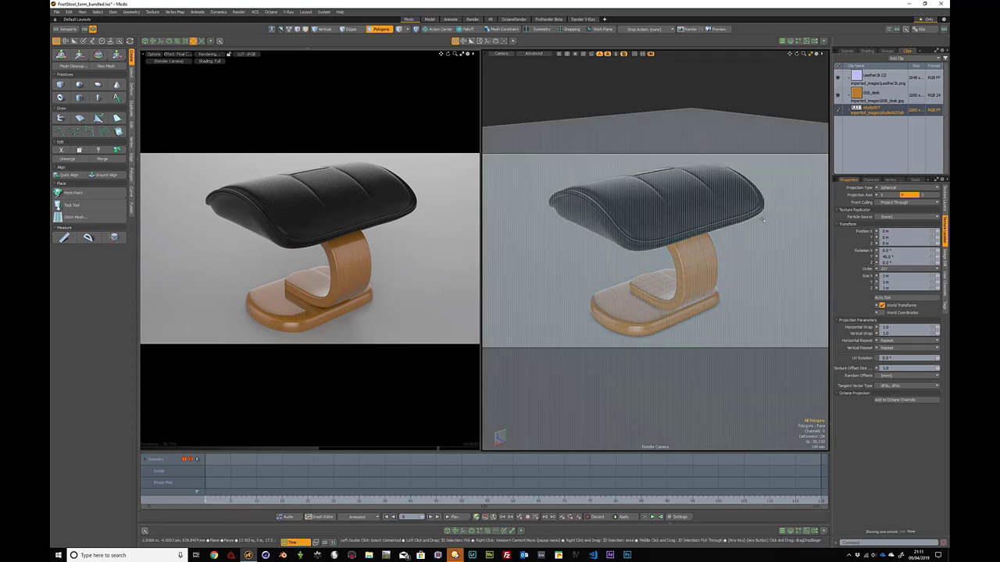
key(F9)
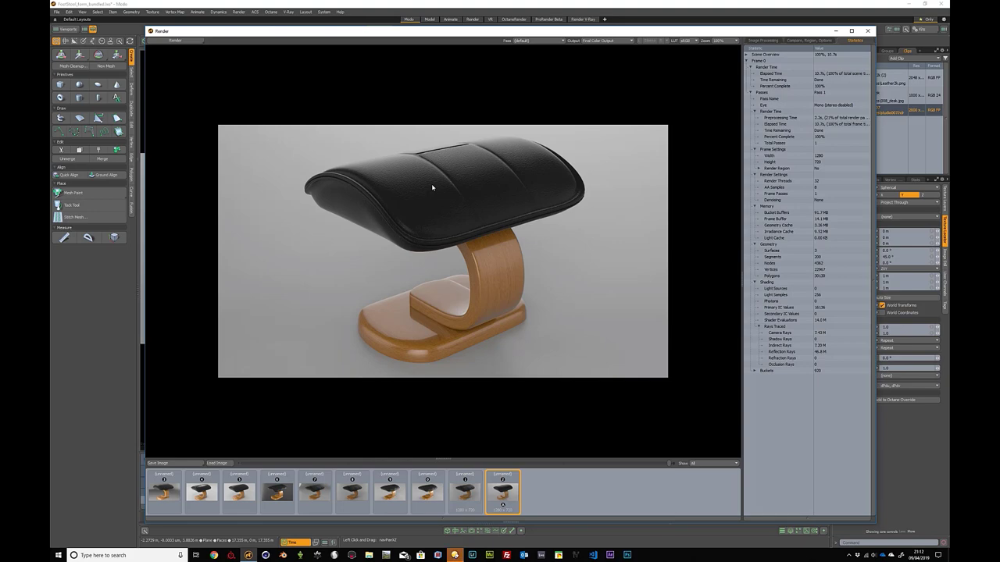
Step: Close the render, select the stool's wooden base, and return to the Shader Tree
click(867, 30)
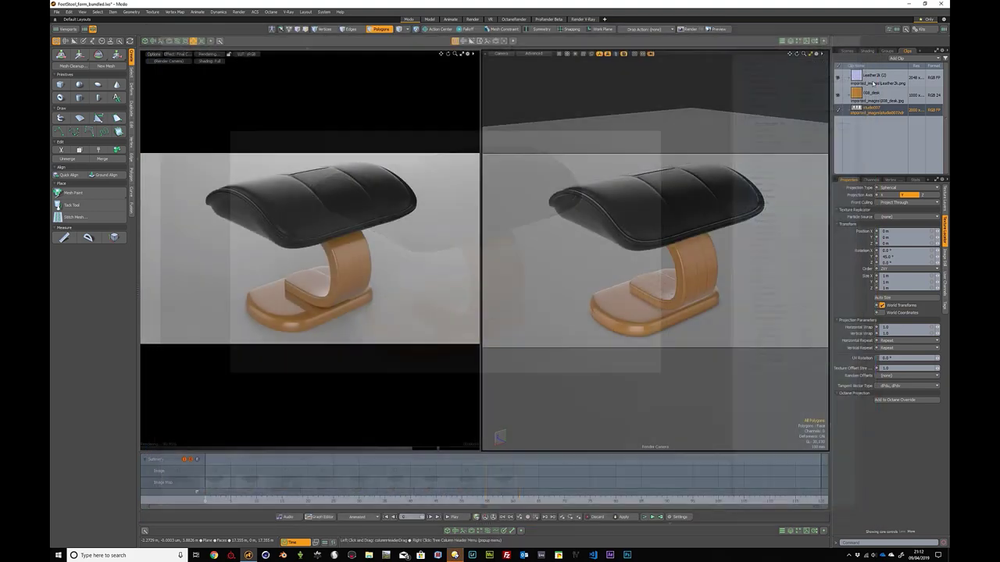
click(312, 277)
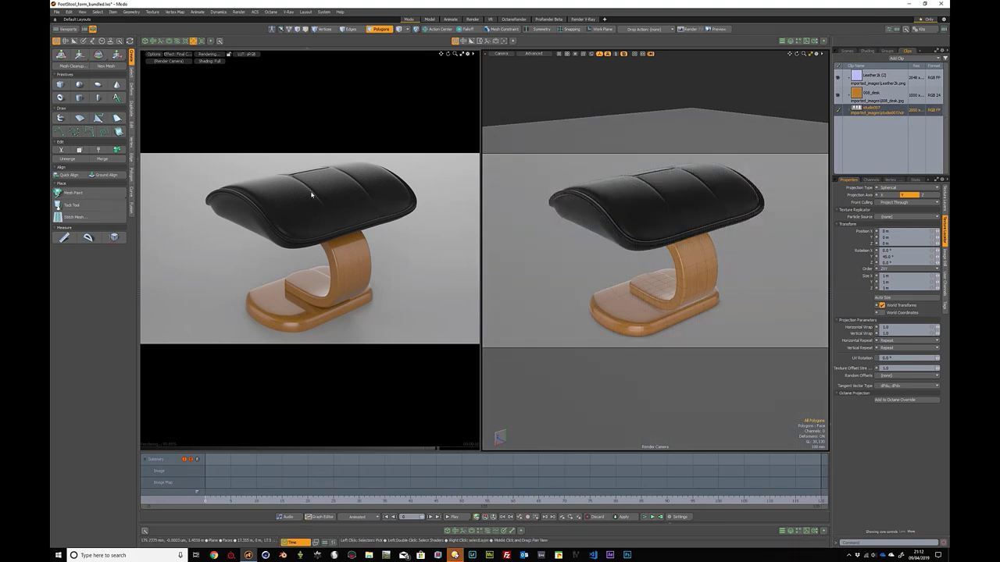
click(867, 51)
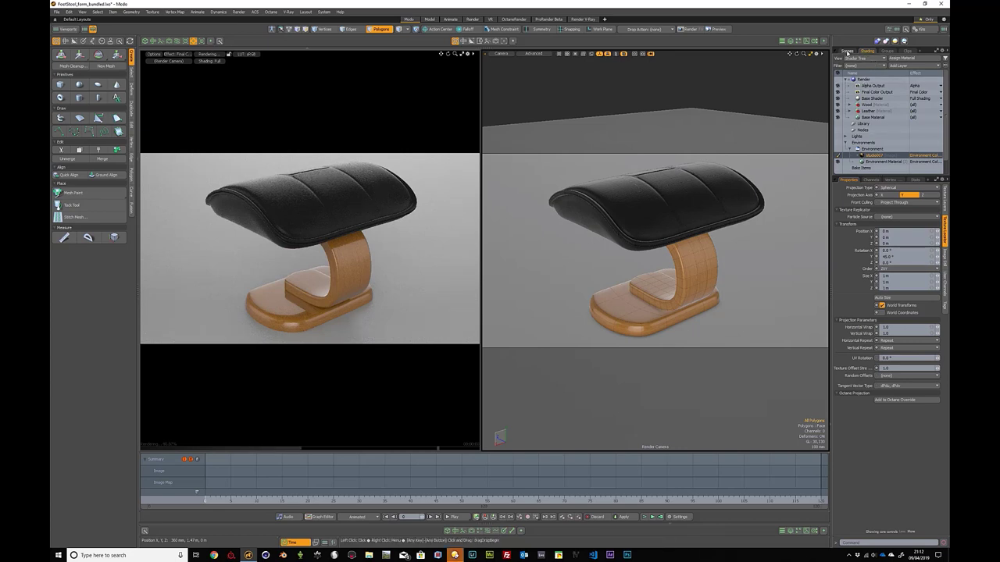
Step: Review the Camera's effects settings, then move the Plane item above MASTER
click(847, 52)
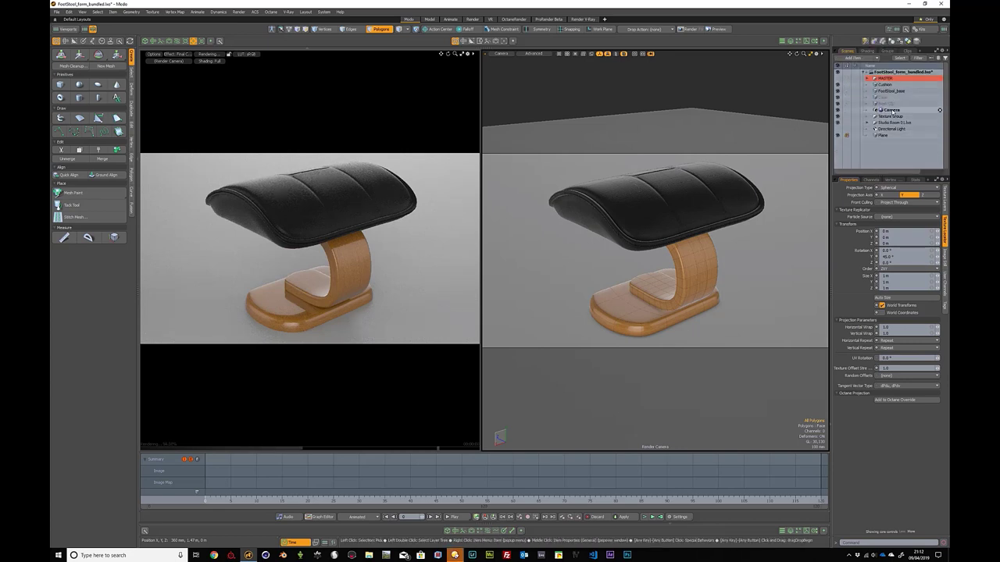
click(891, 110)
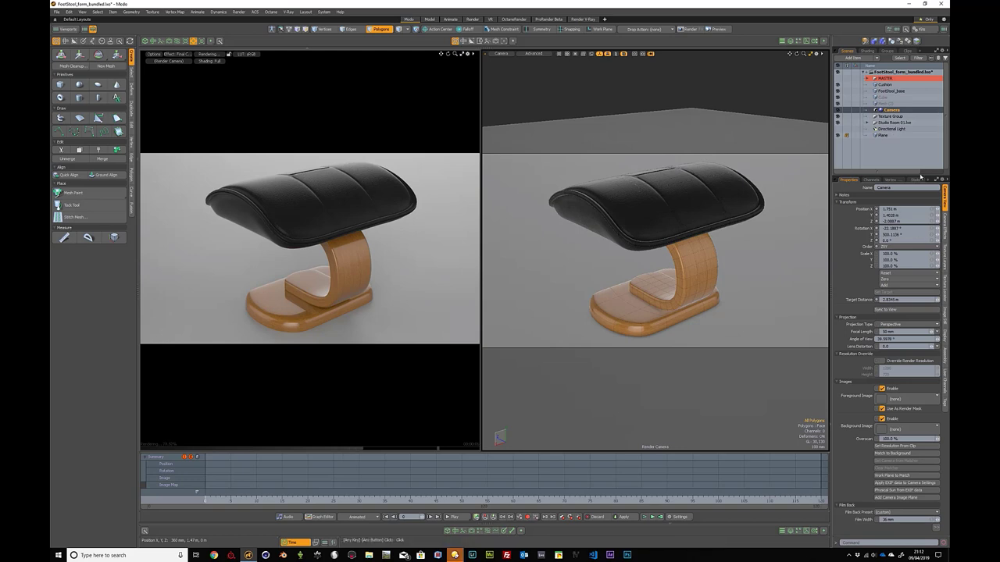
click(945, 227)
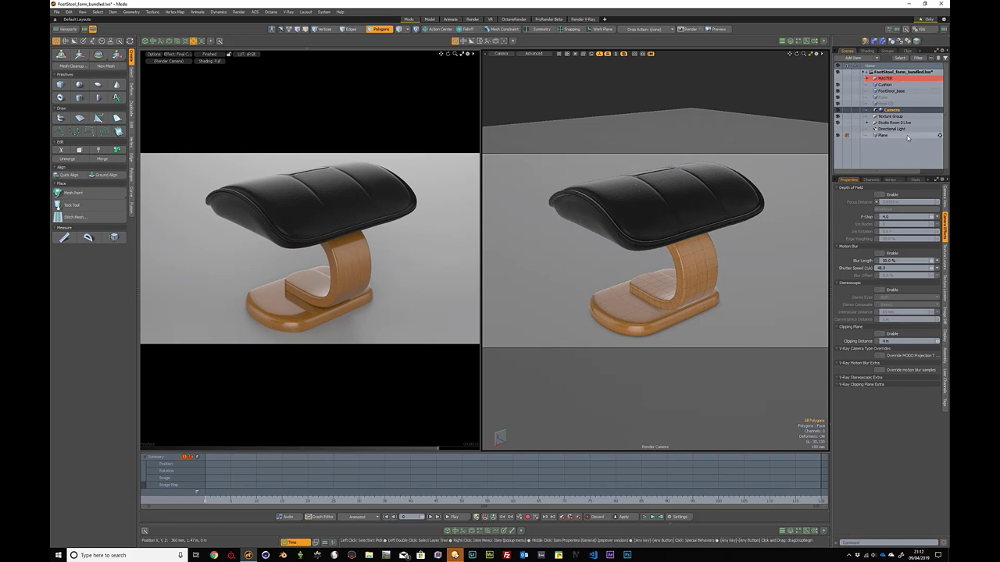
drag(886, 136, 891, 78)
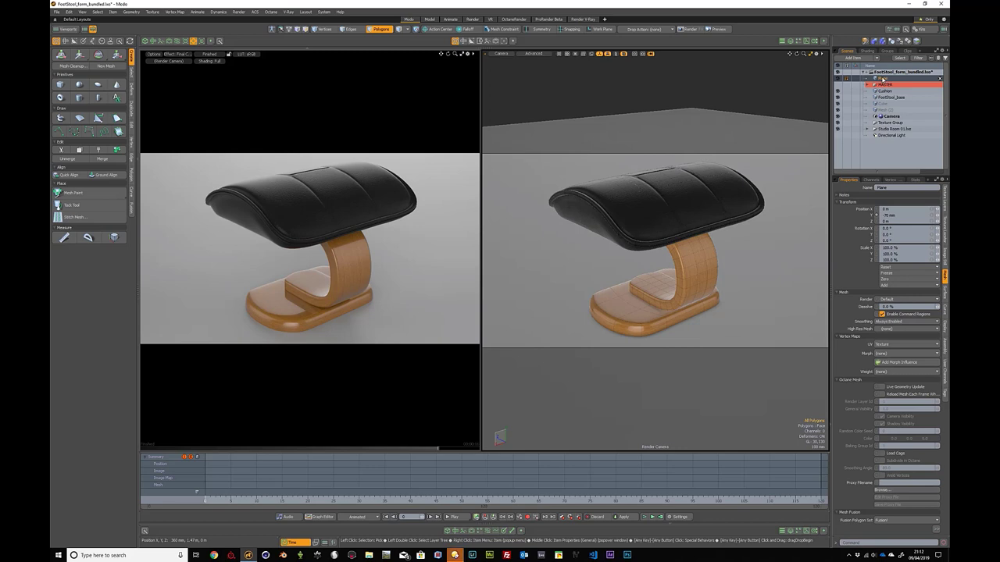
Step: Test-raise the ground plane polygon, then undo so it stays at floor level
right_click(856, 81)
click(882, 233)
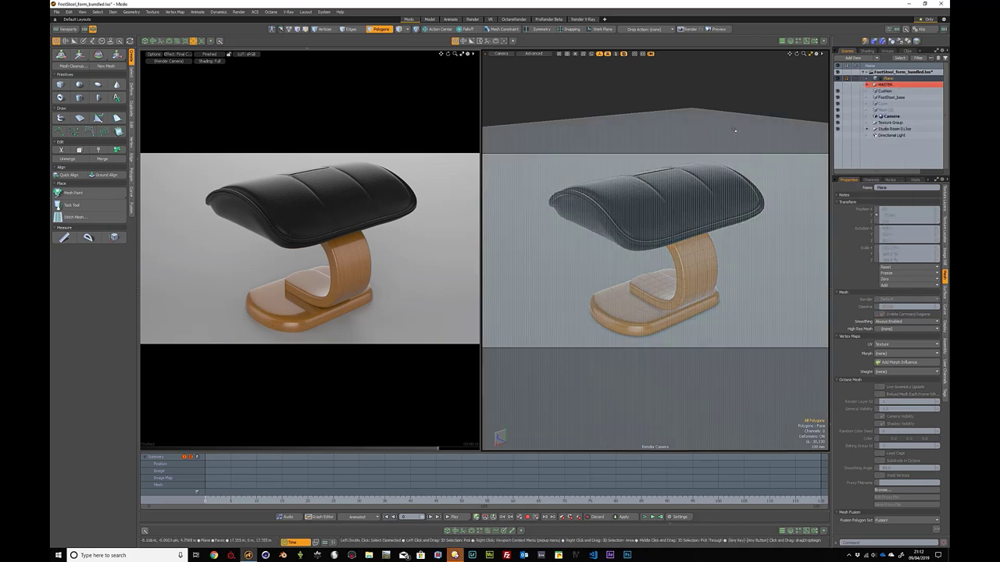
click(729, 162)
key(w)
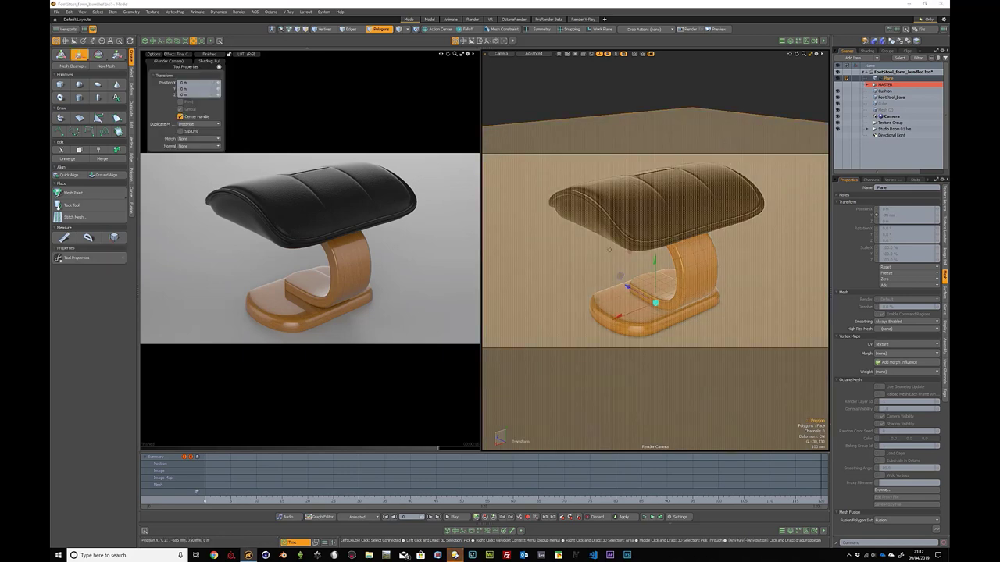
drag(657, 264, 655, 139)
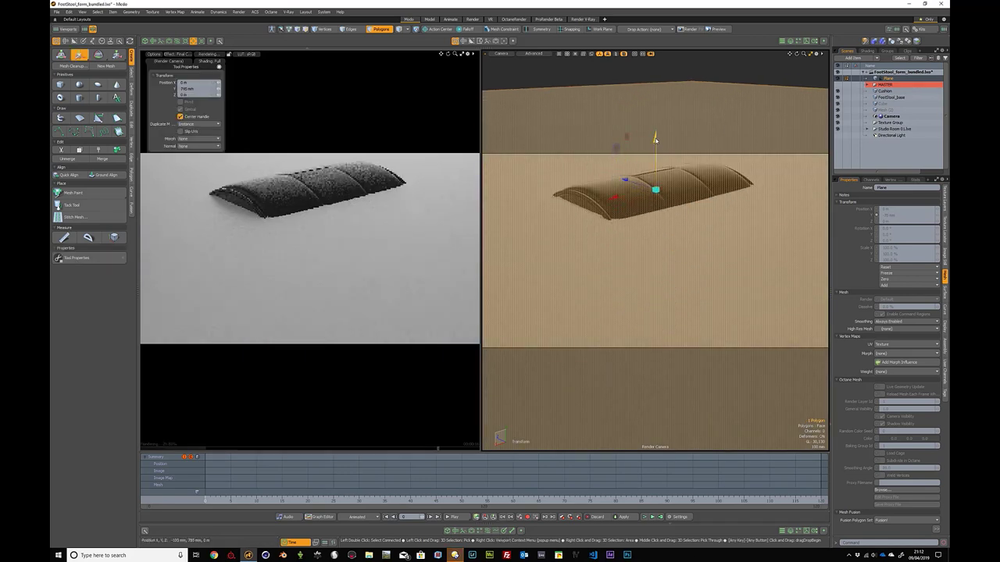
key(ctrl+z)
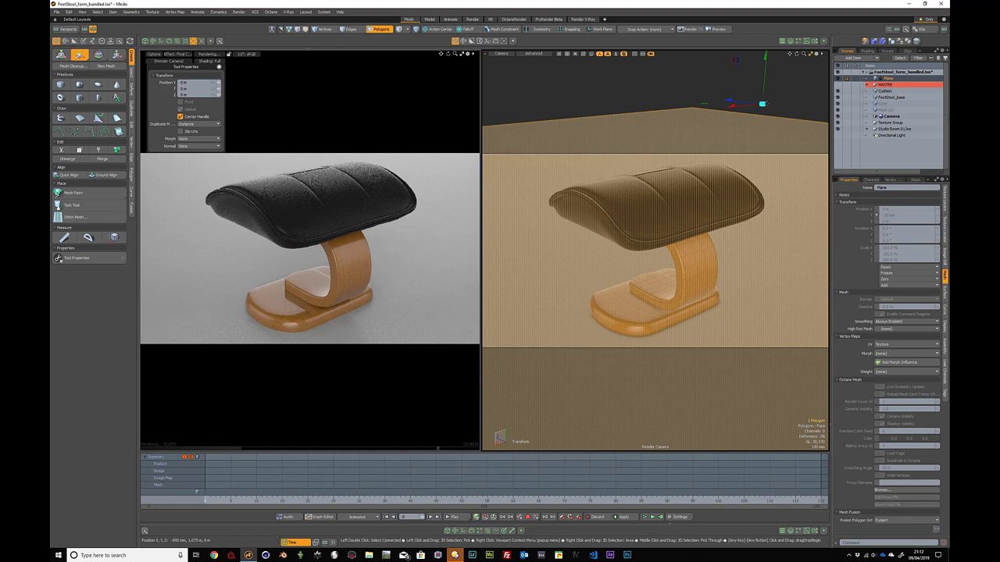
key(space)
click(779, 99)
Step: Reselect the Plane across item and polygon modes and delete the unused greyed-out items
key(5)
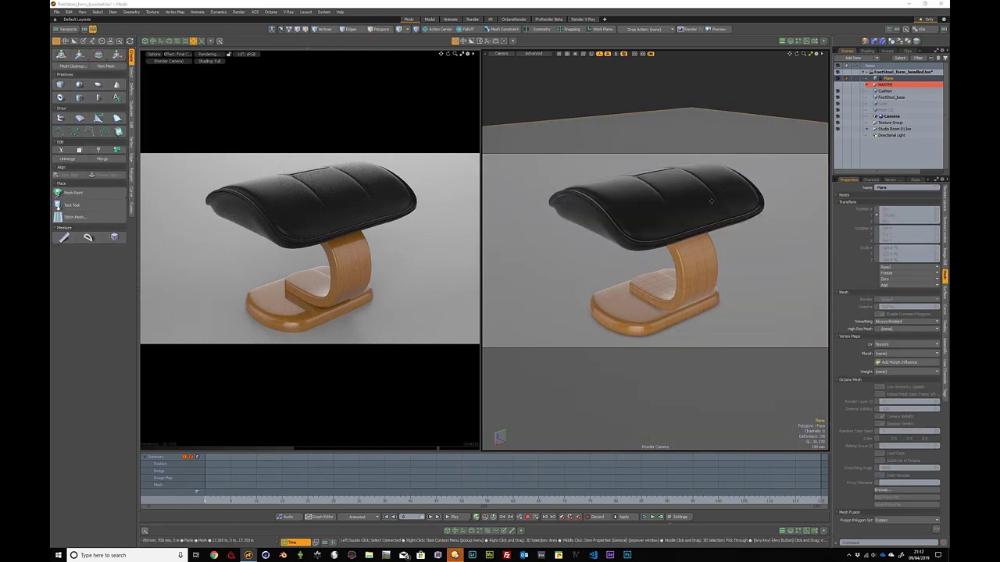
key(w)
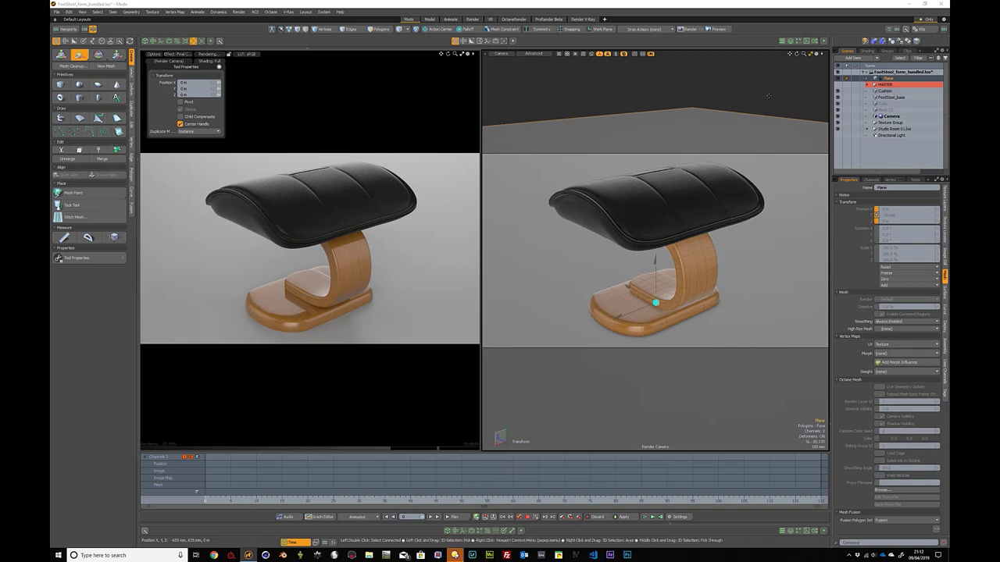
key(3)
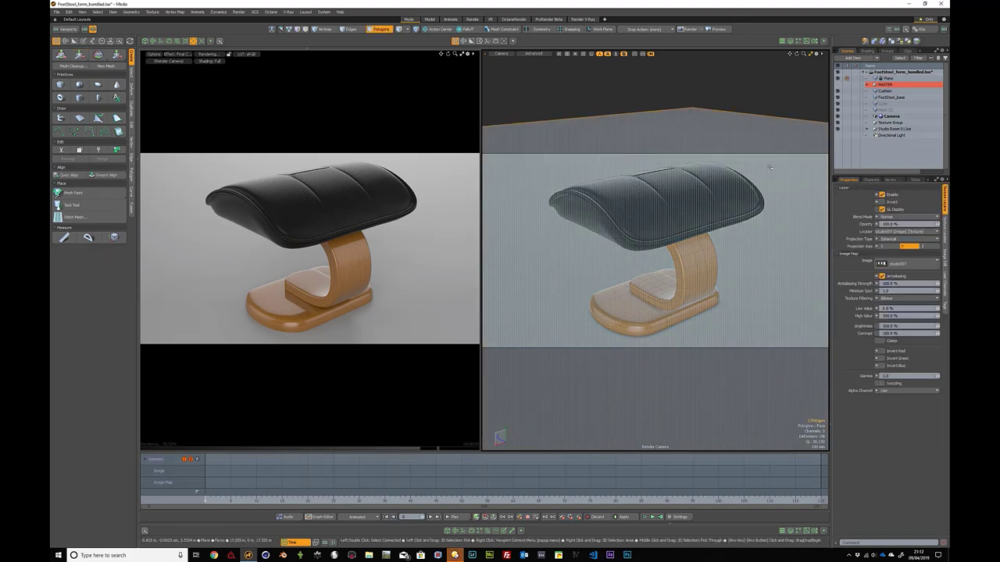
click(888, 78)
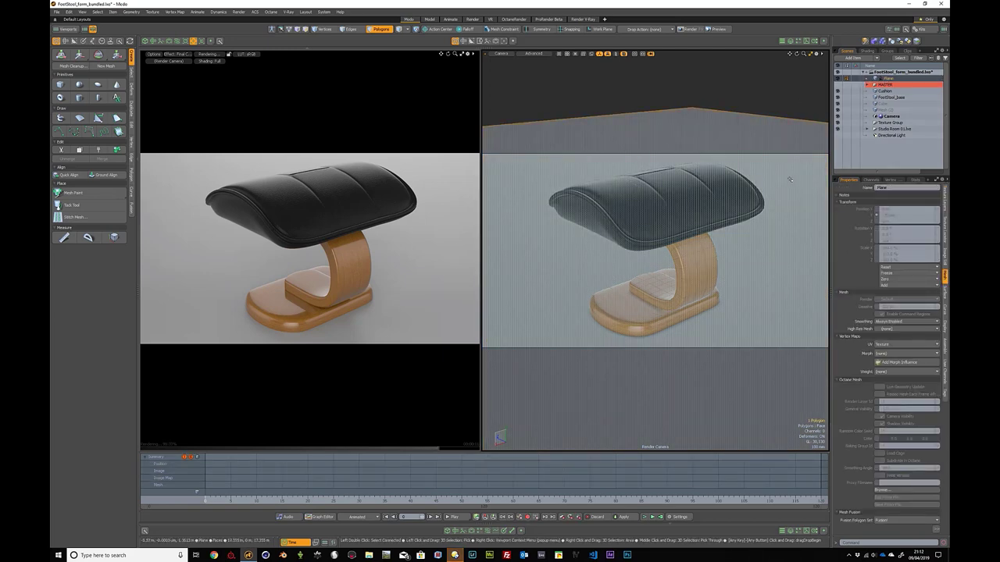
click(754, 226)
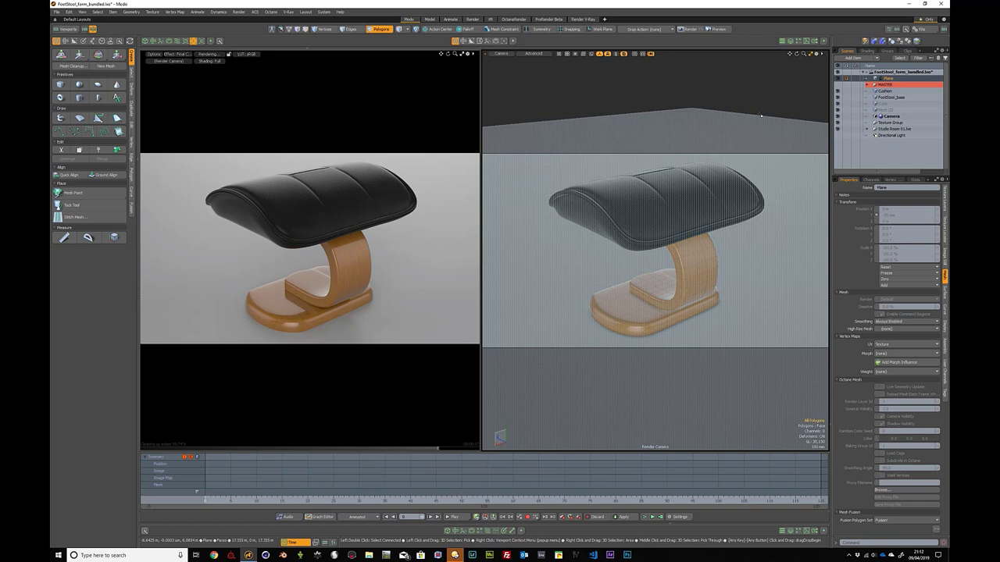
click(756, 206)
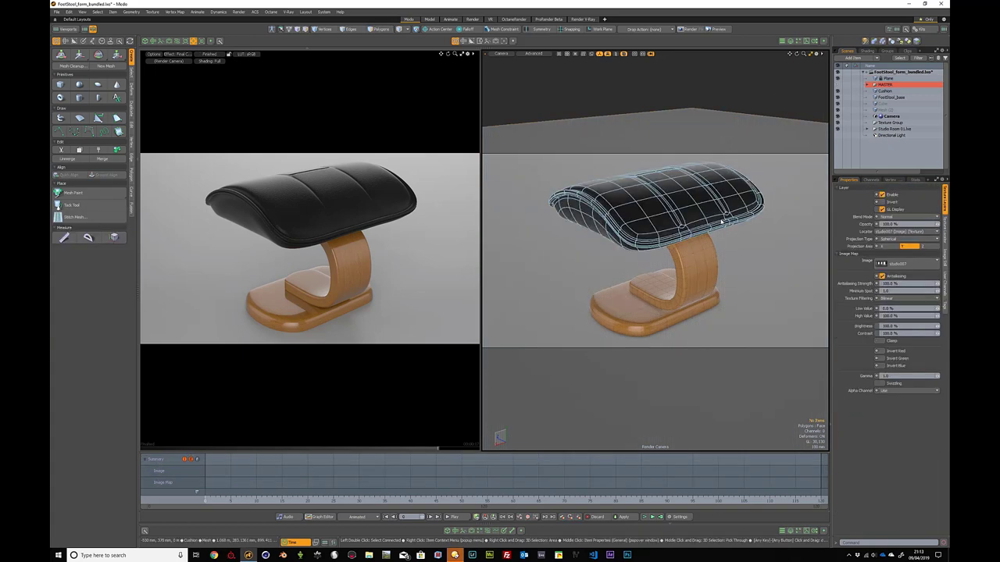
click(772, 114)
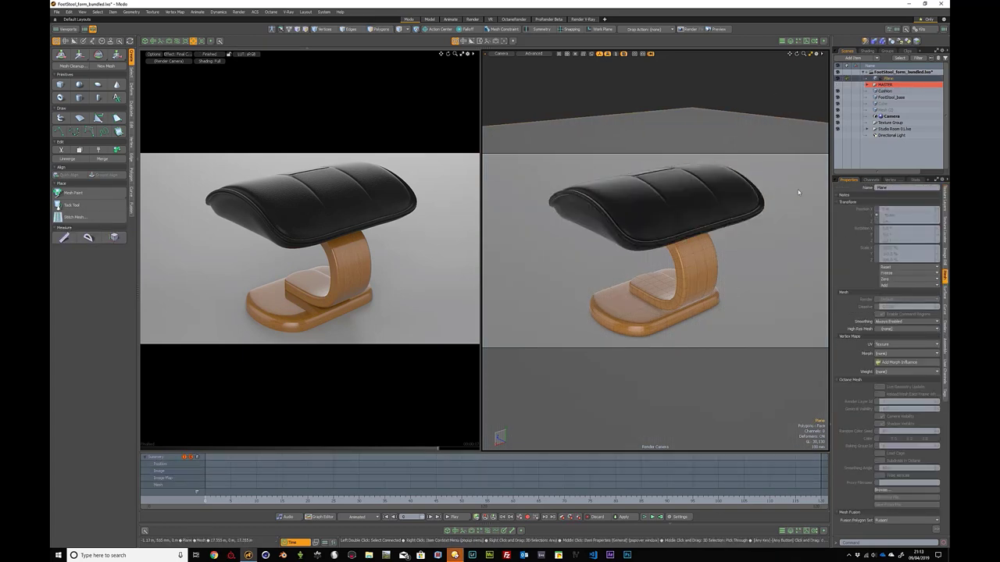
click(767, 111)
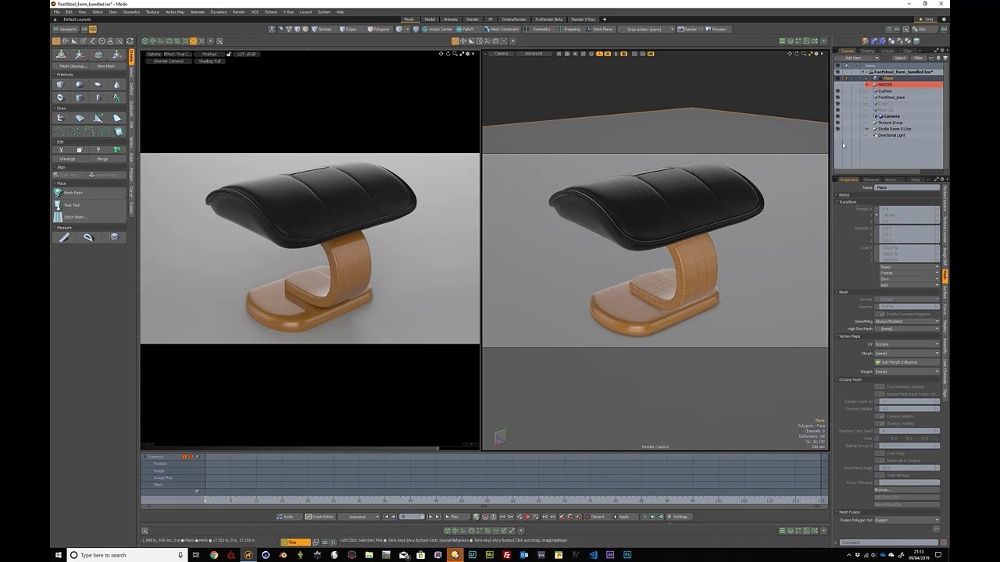
key(Delete)
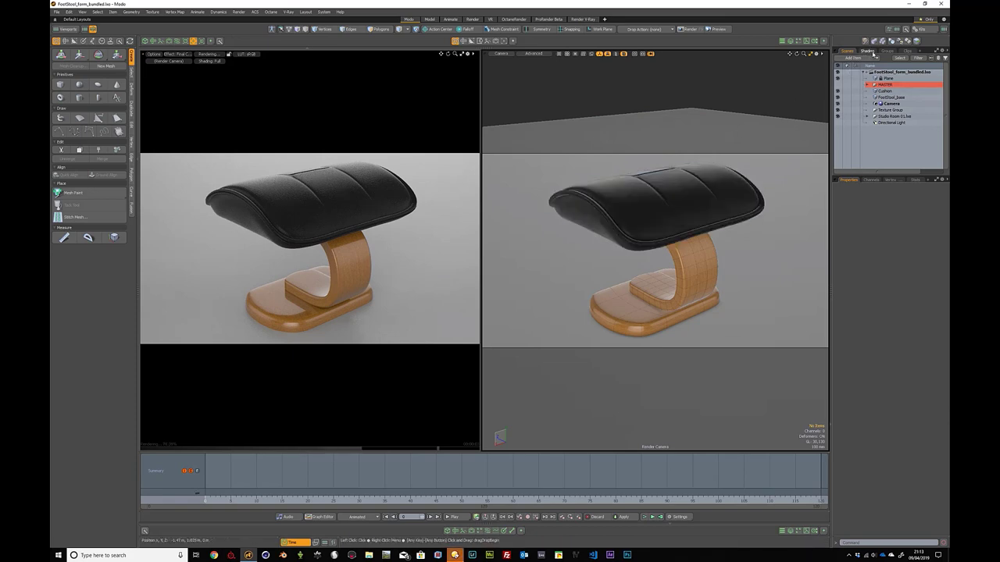
Step: Edit the Environment intensity, then render a preview frame and close it
click(867, 51)
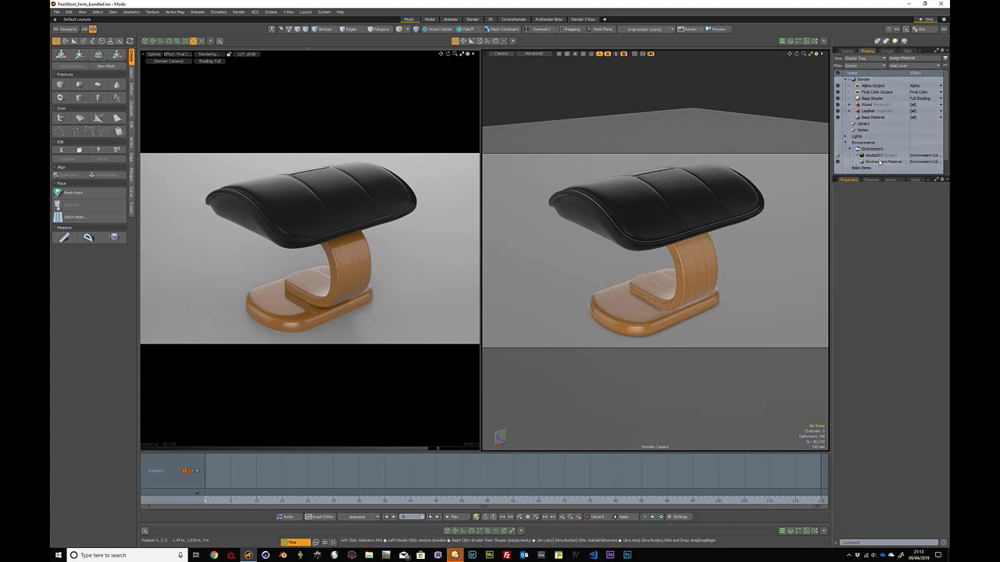
click(871, 149)
click(893, 194)
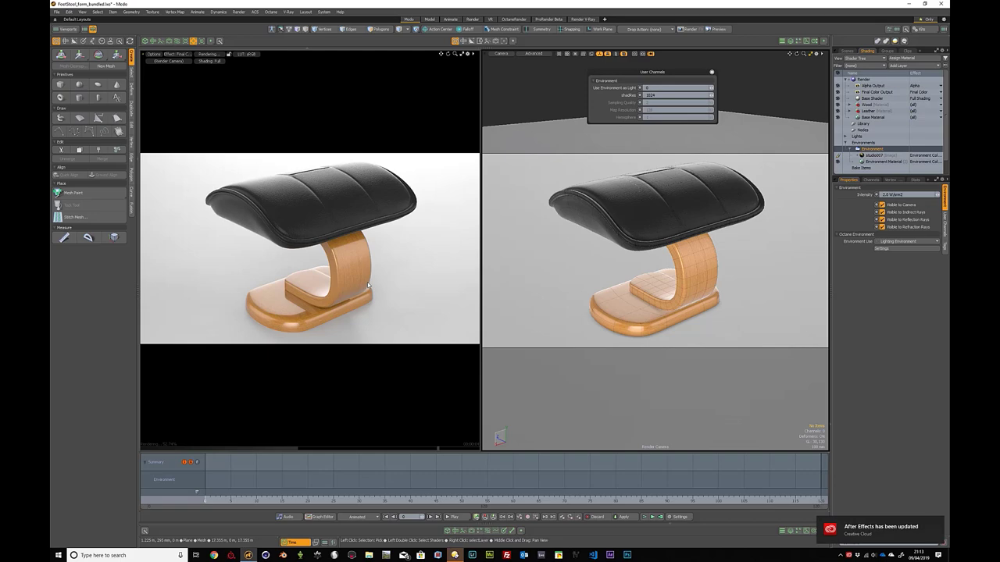
key(F9)
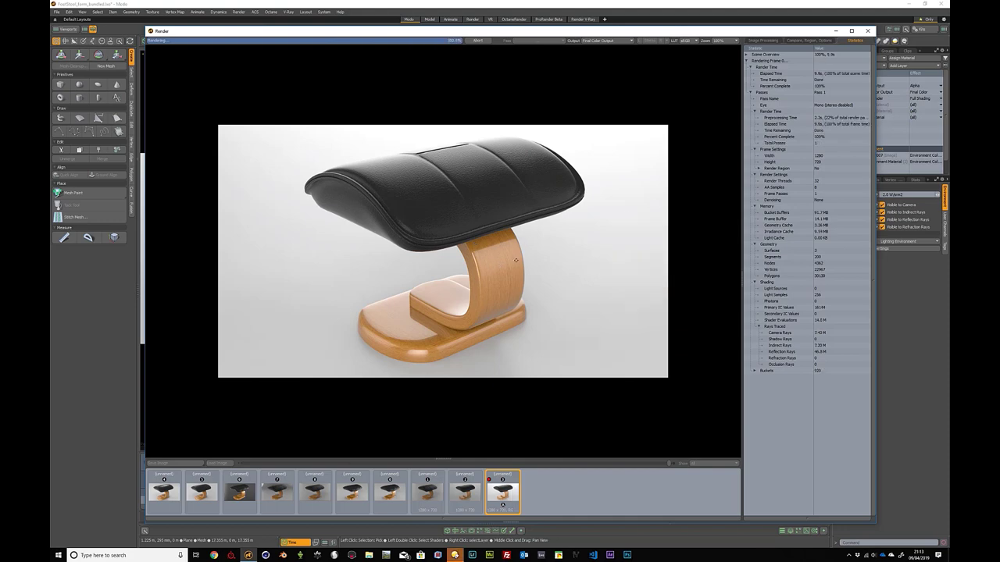
click(868, 30)
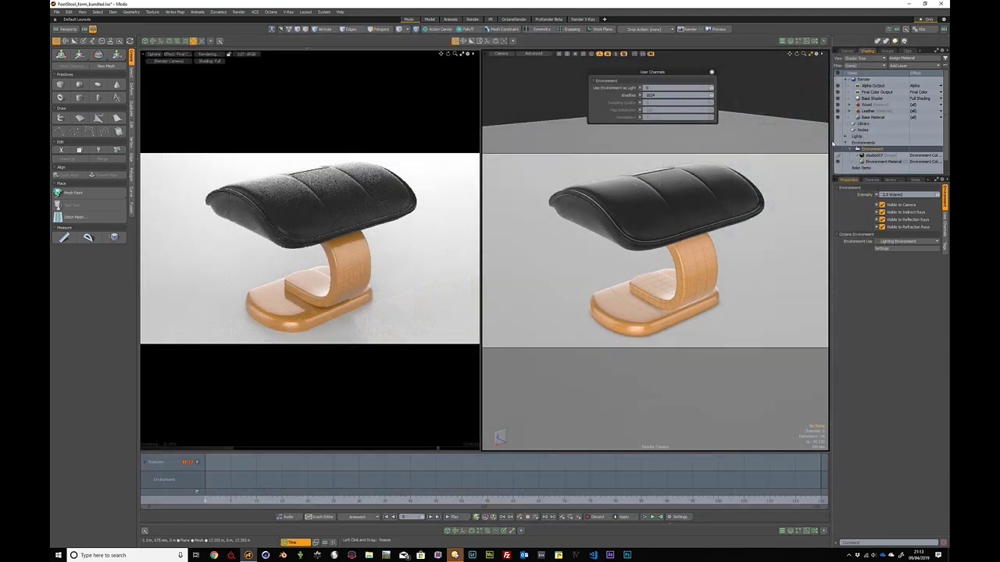
Step: Select the scene Camera and bring up its depth of field settings
click(865, 80)
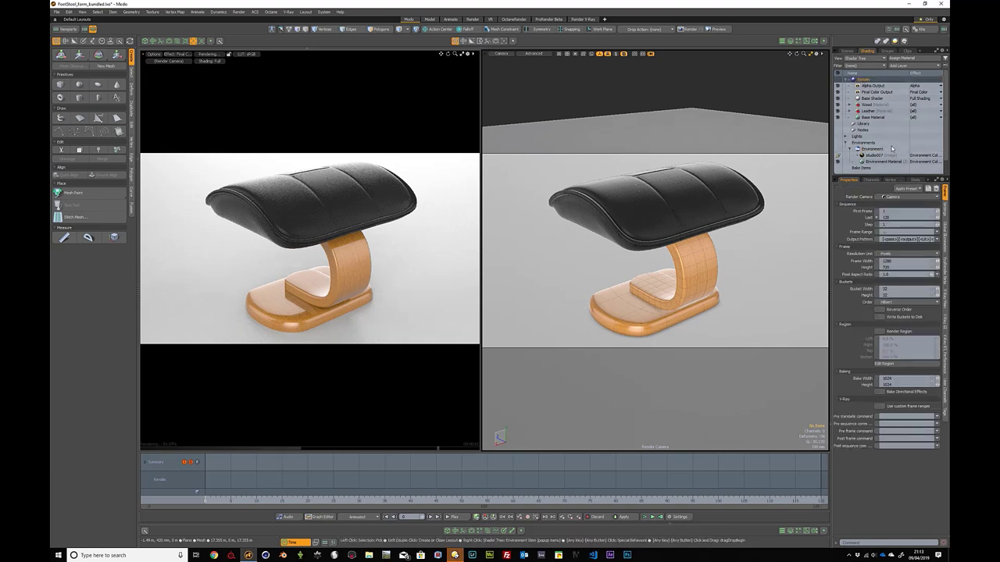
click(847, 51)
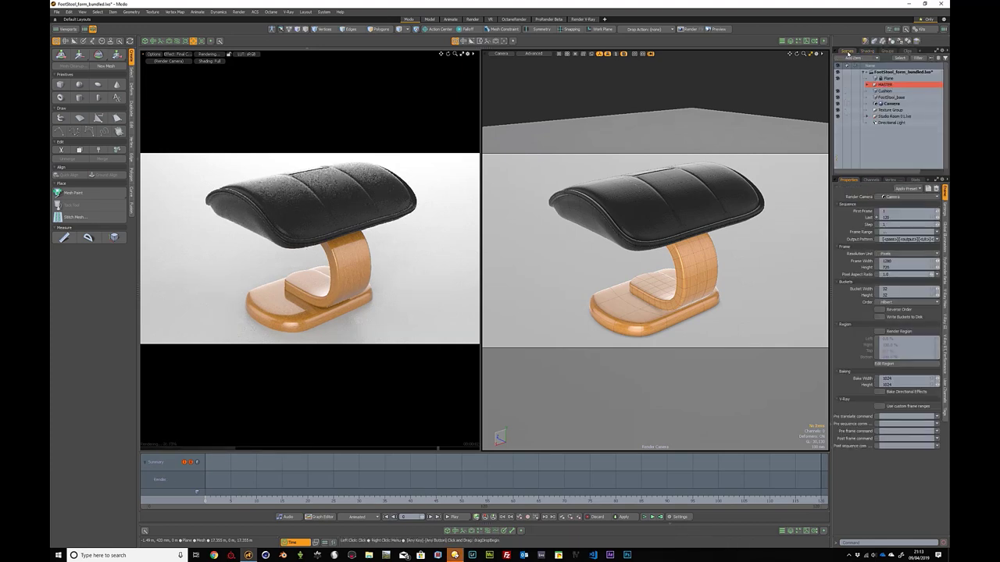
click(896, 103)
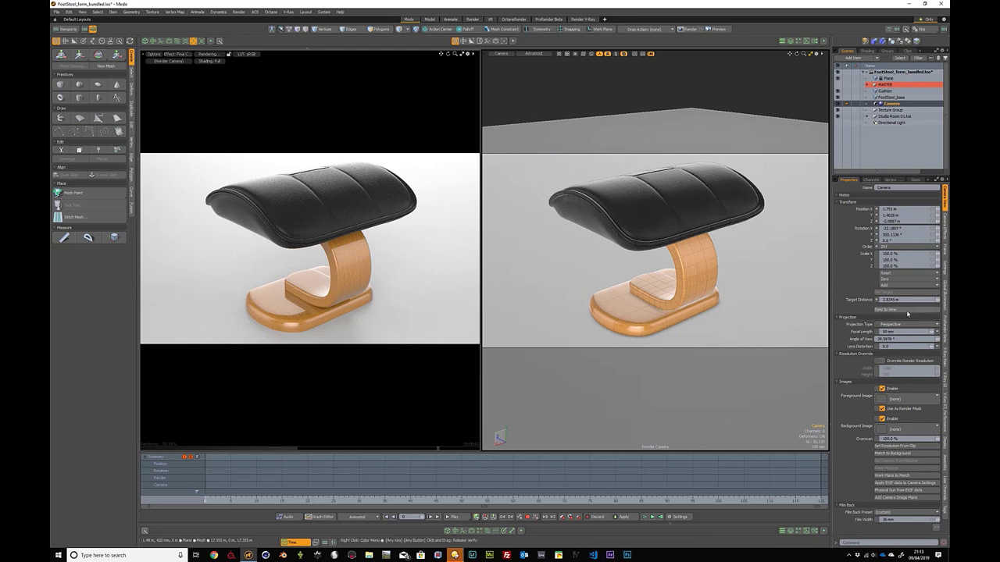
click(945, 227)
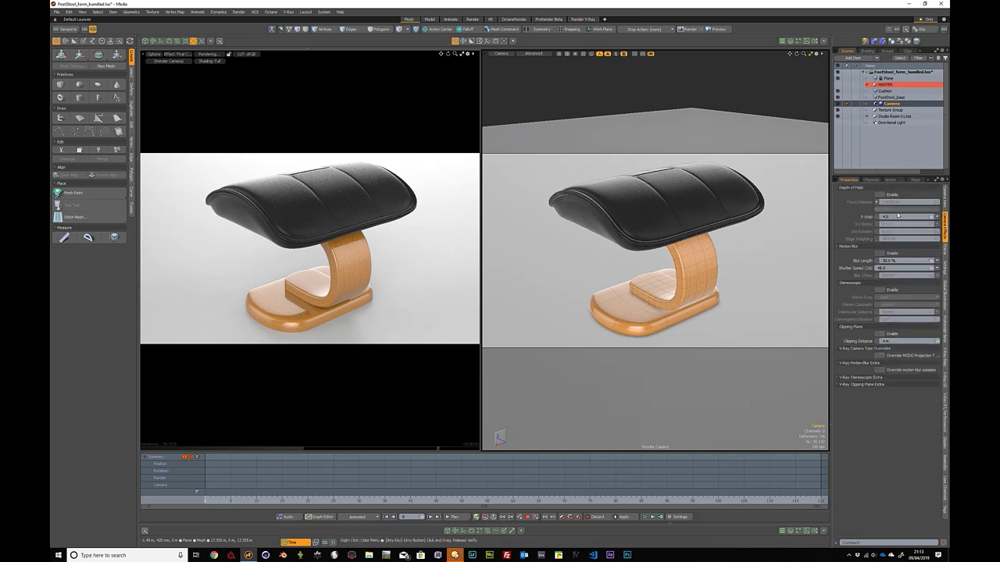
Step: Enable depth of field, set a new F-Stop, and adjust the iris blades
click(881, 195)
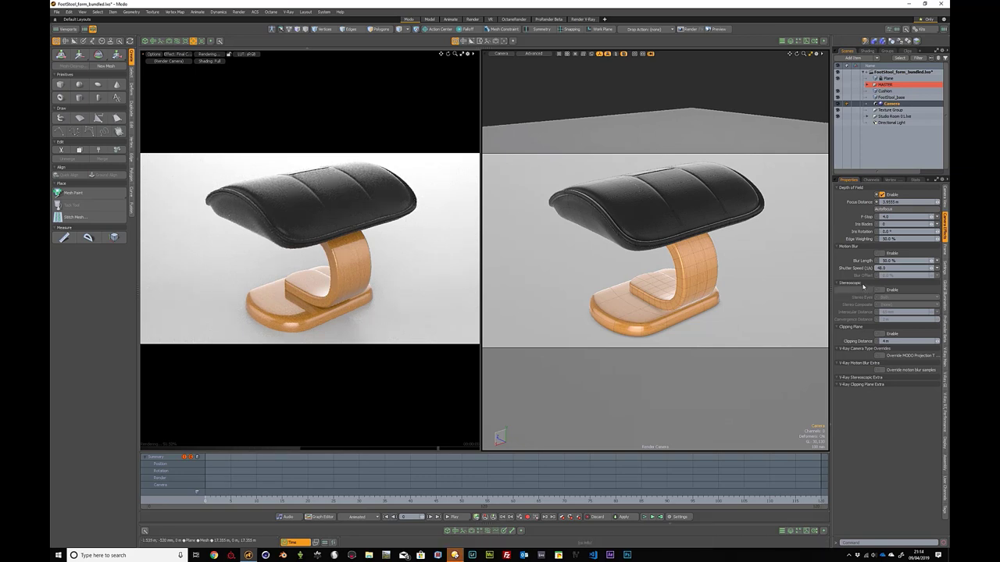
click(898, 216)
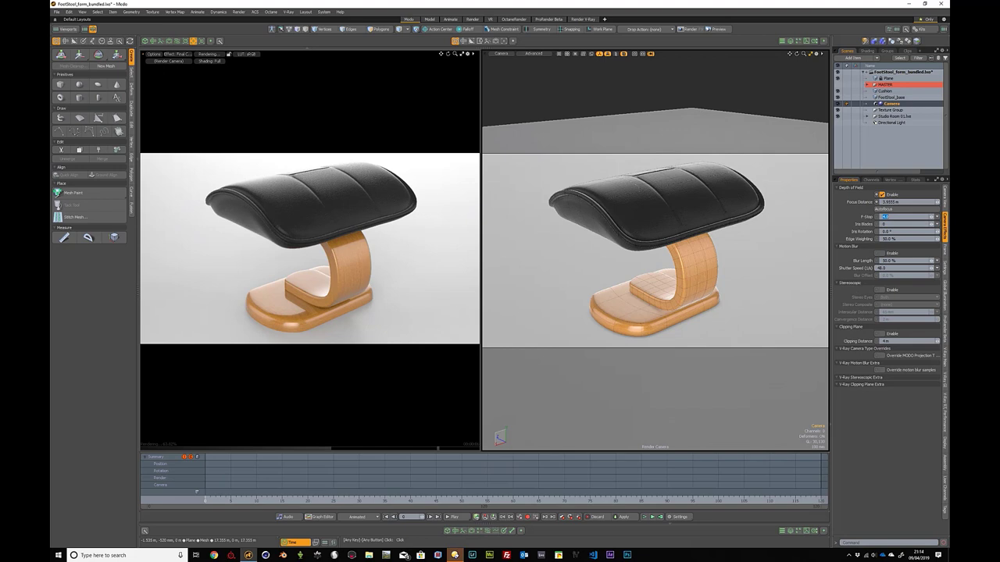
text(1.8)
key(Return)
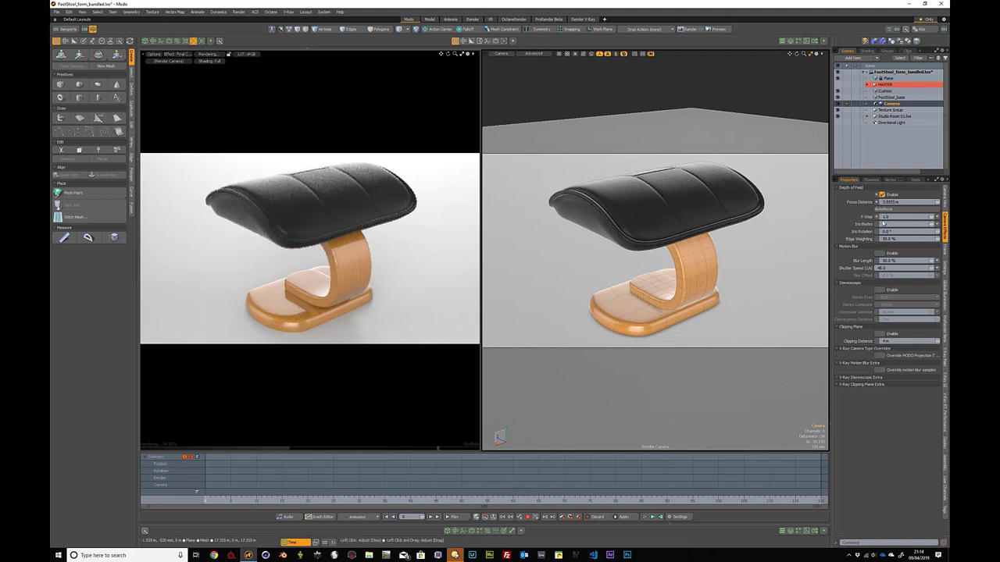
click(902, 223)
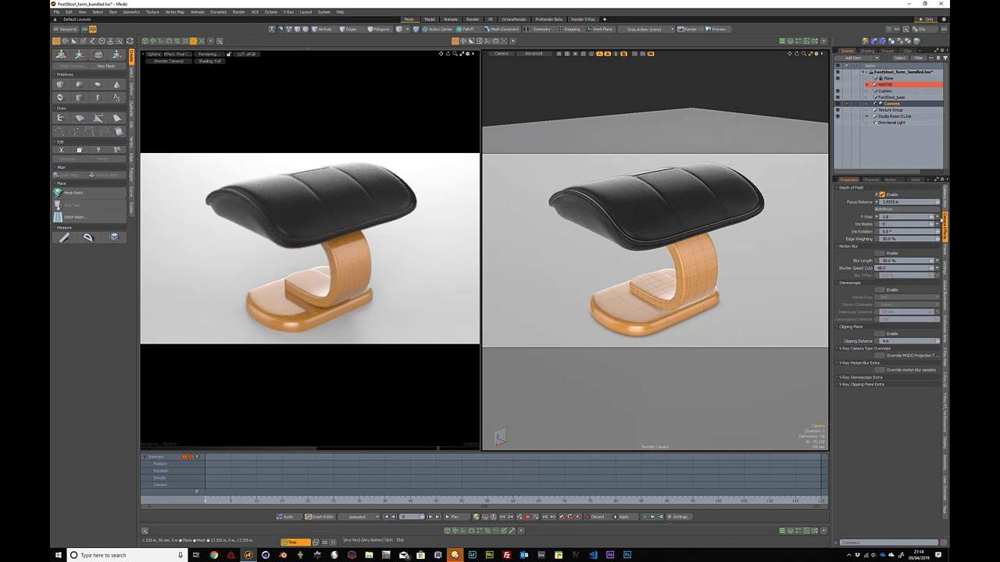
click(945, 192)
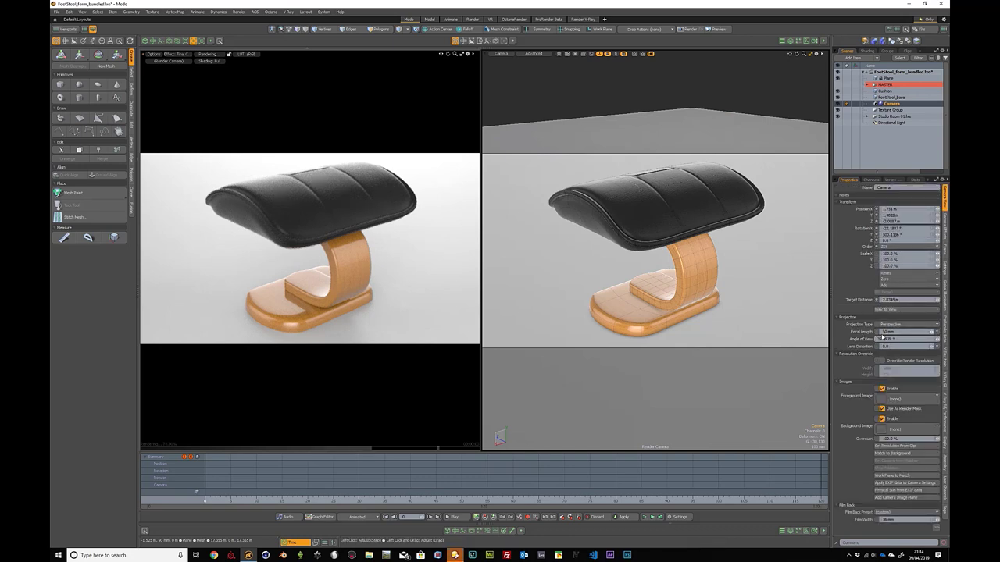
click(945, 231)
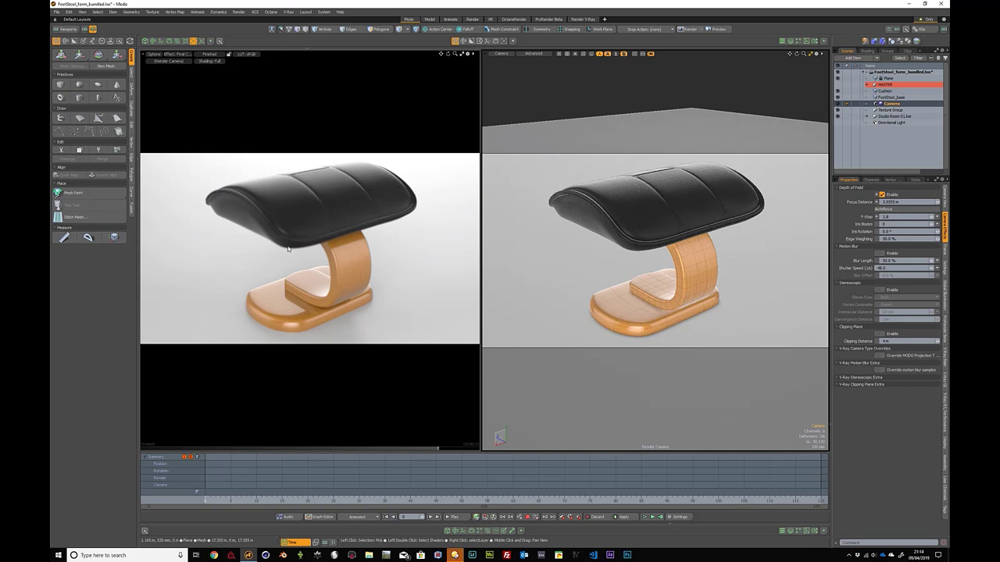
Step: Set the focus distance at the cushion's front with Ctrl, then render a full frame
key(ctrl)
click(288, 243)
key(F9)
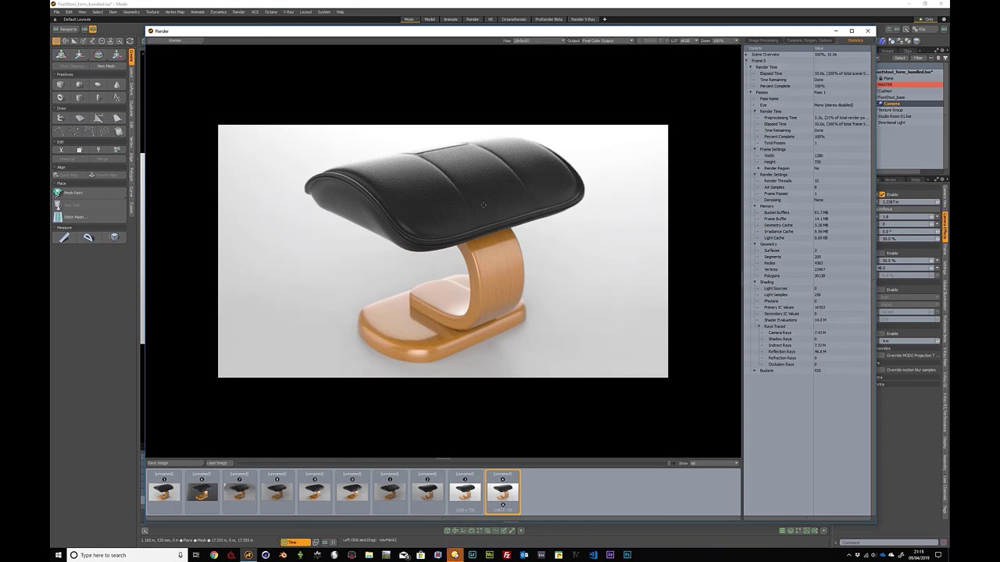
Step: Set Render antialiasing to 64 samples per pixel, then render and close a new frame
click(867, 30)
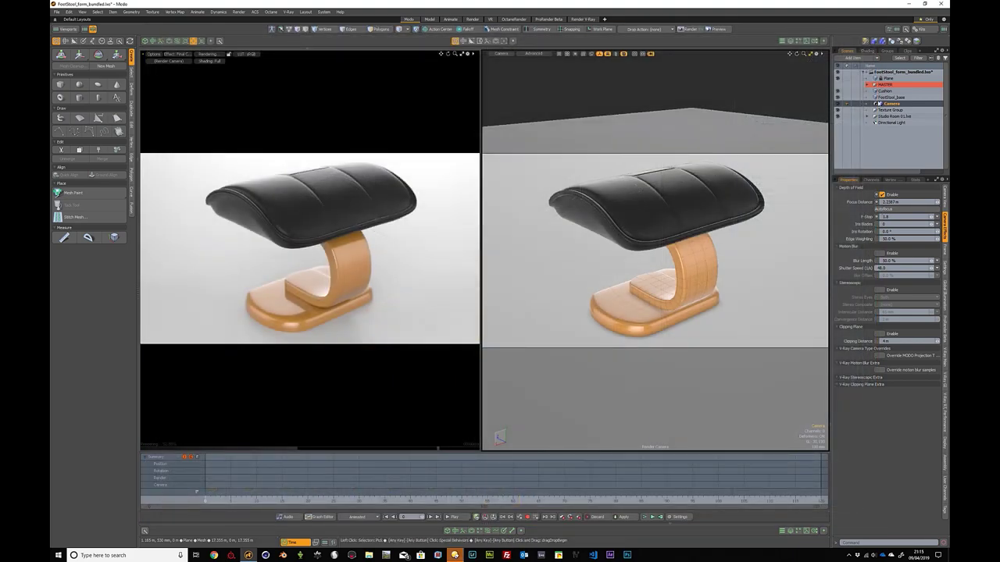
click(867, 51)
click(863, 79)
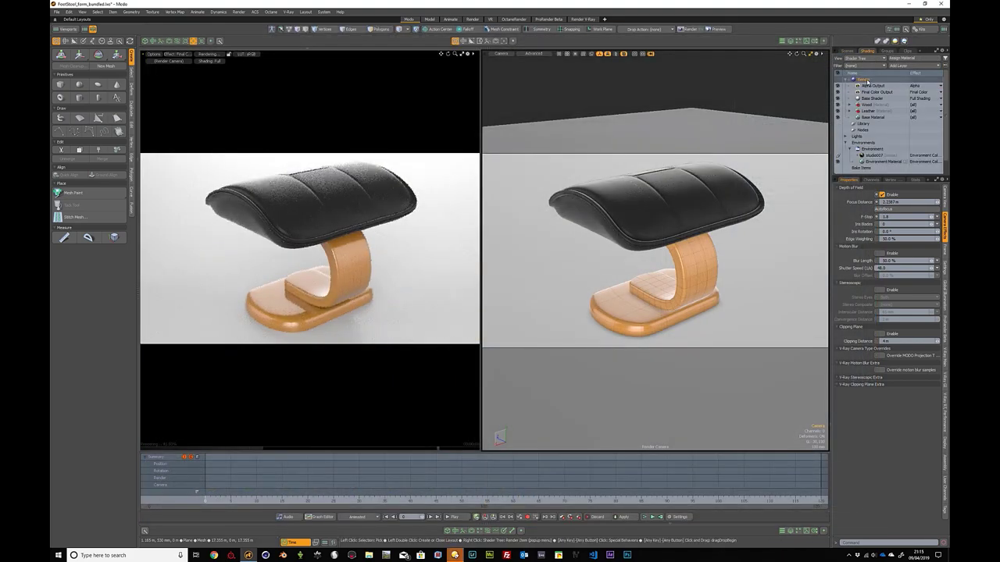
click(945, 210)
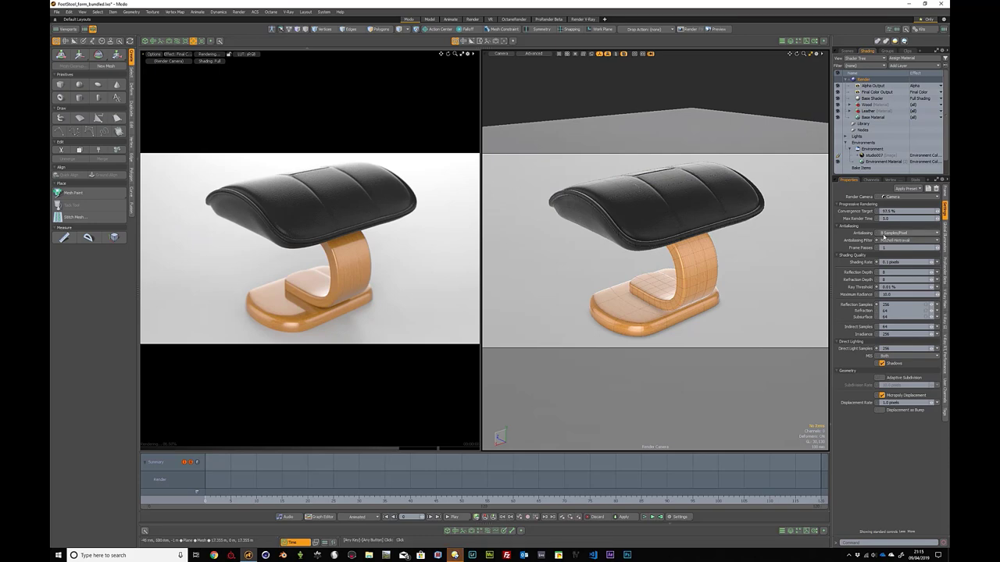
click(896, 234)
click(893, 248)
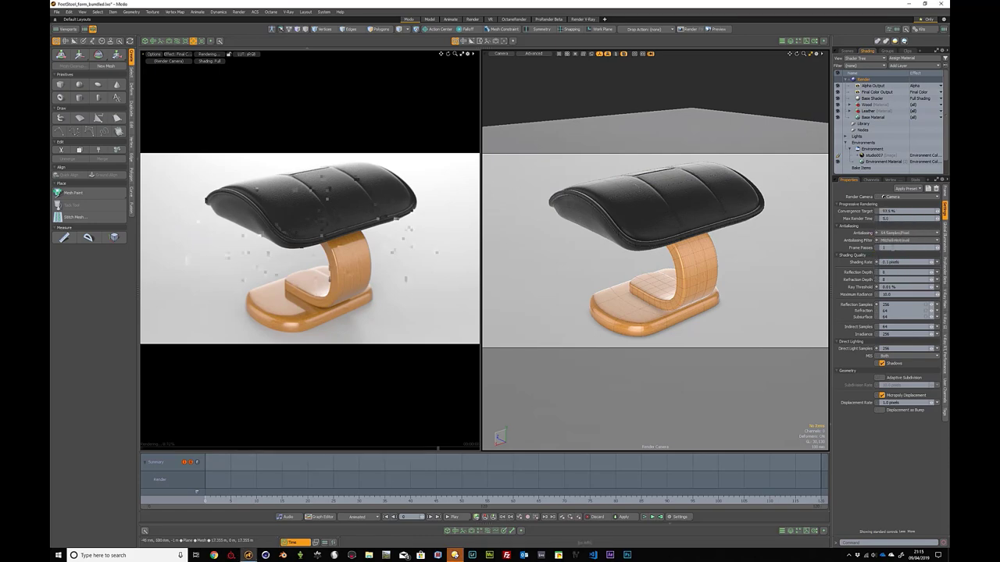
key(F9)
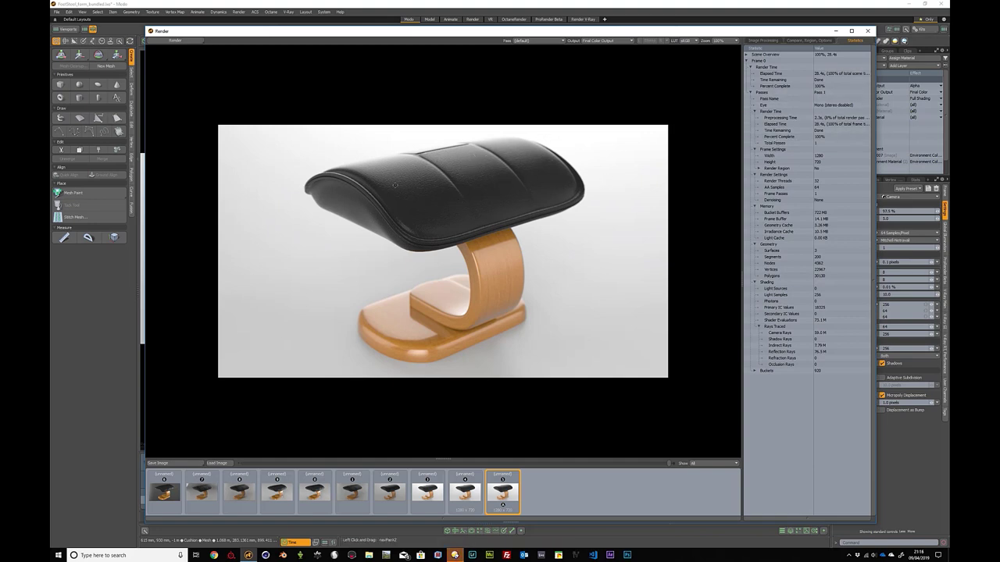
click(867, 30)
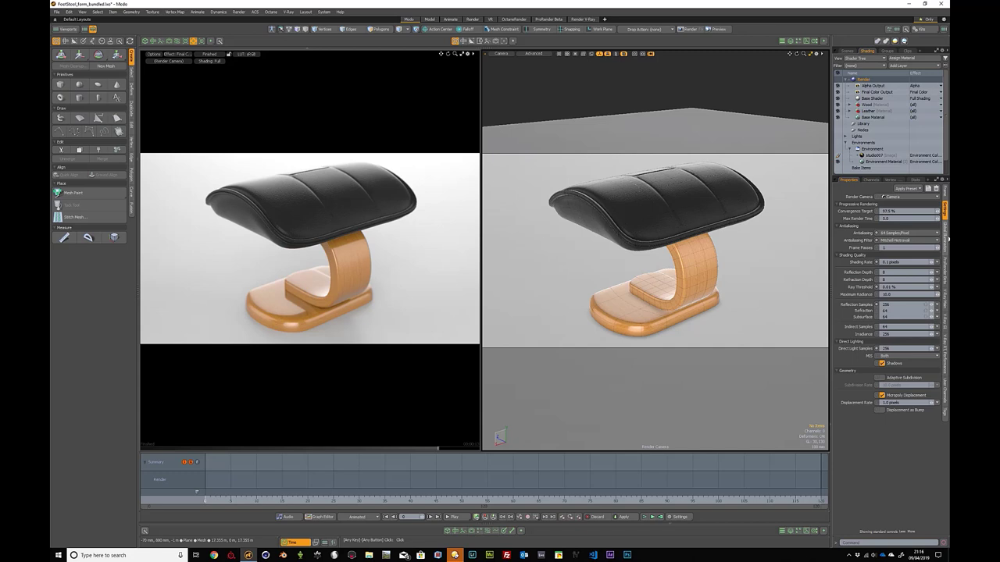
Step: In the Global Illumination settings, leave Indirect Illumination on and Environment Importance Sampling off
click(946, 195)
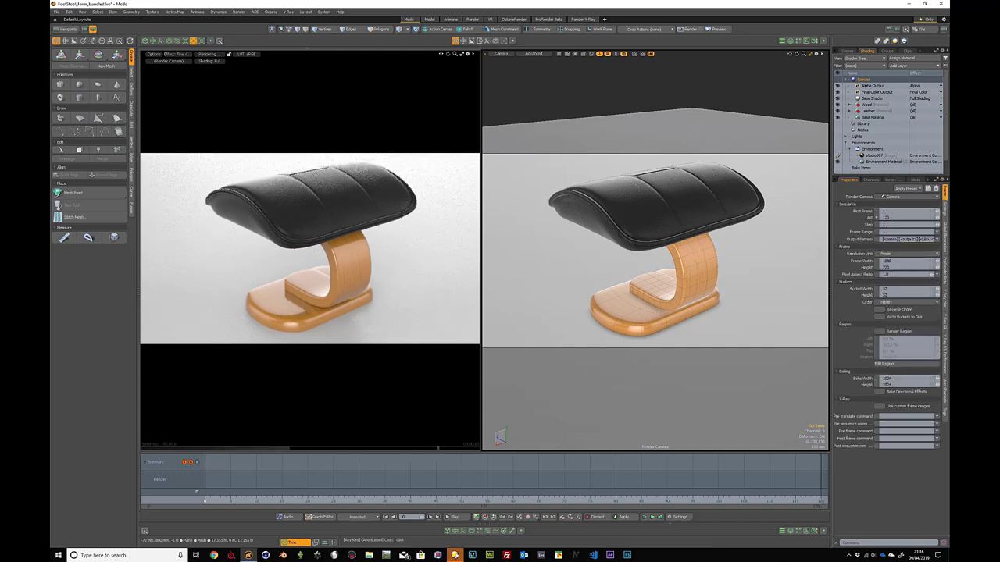
click(944, 232)
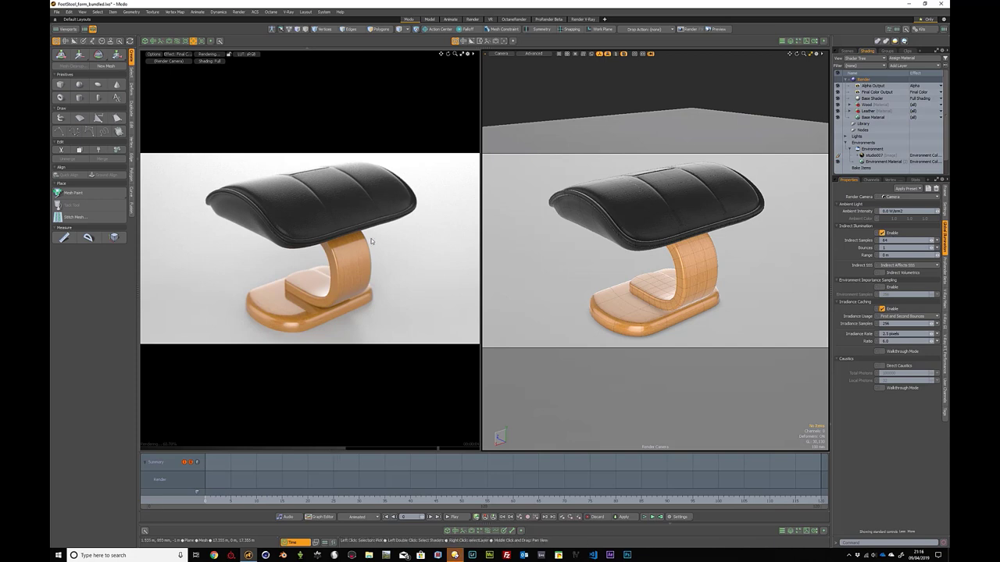
click(883, 233)
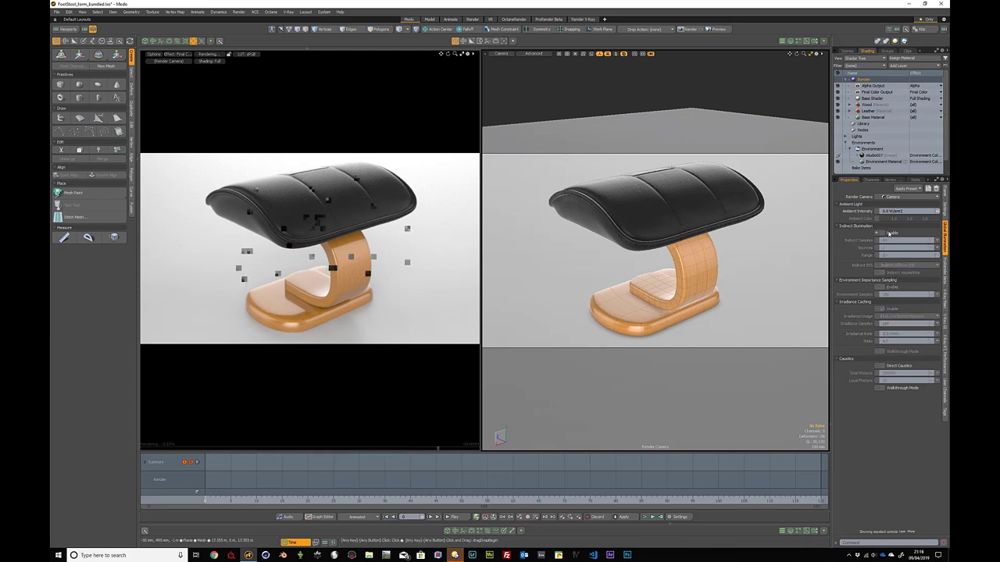
click(886, 233)
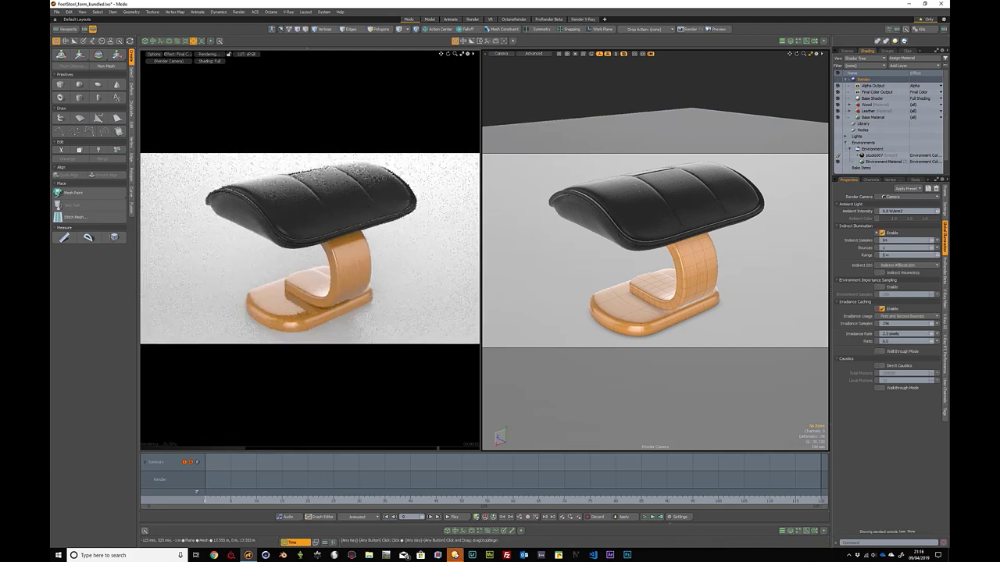
click(882, 232)
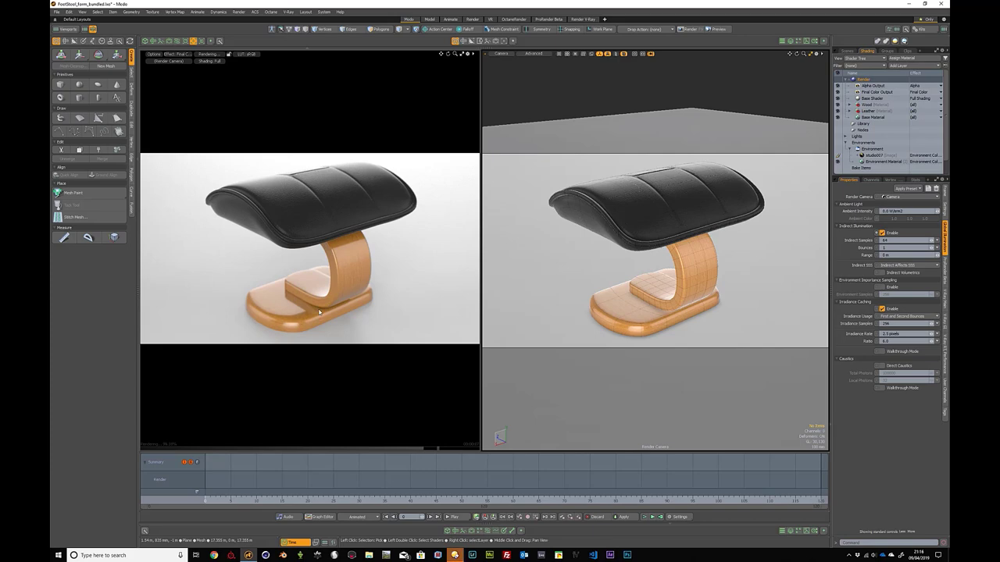
click(889, 289)
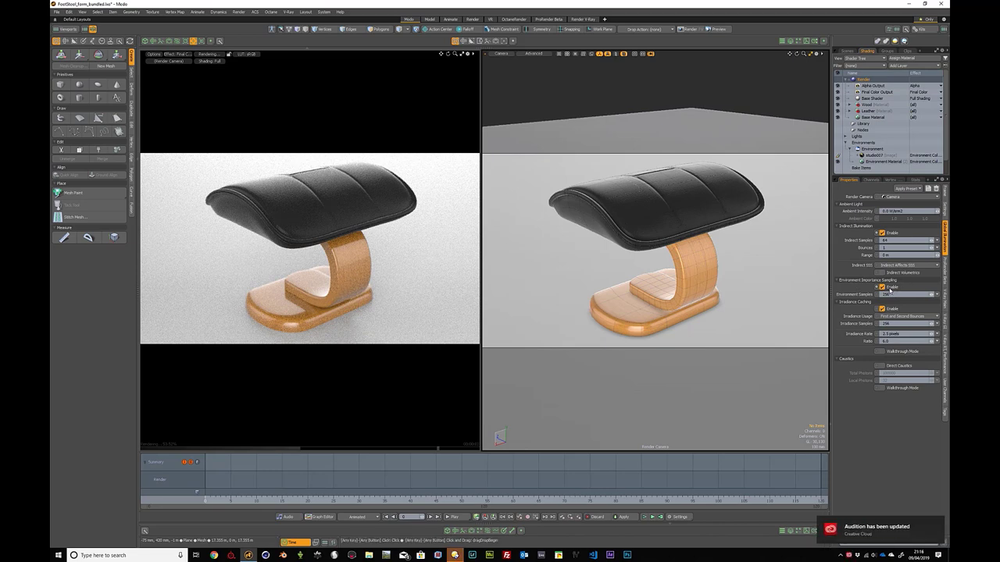
click(882, 288)
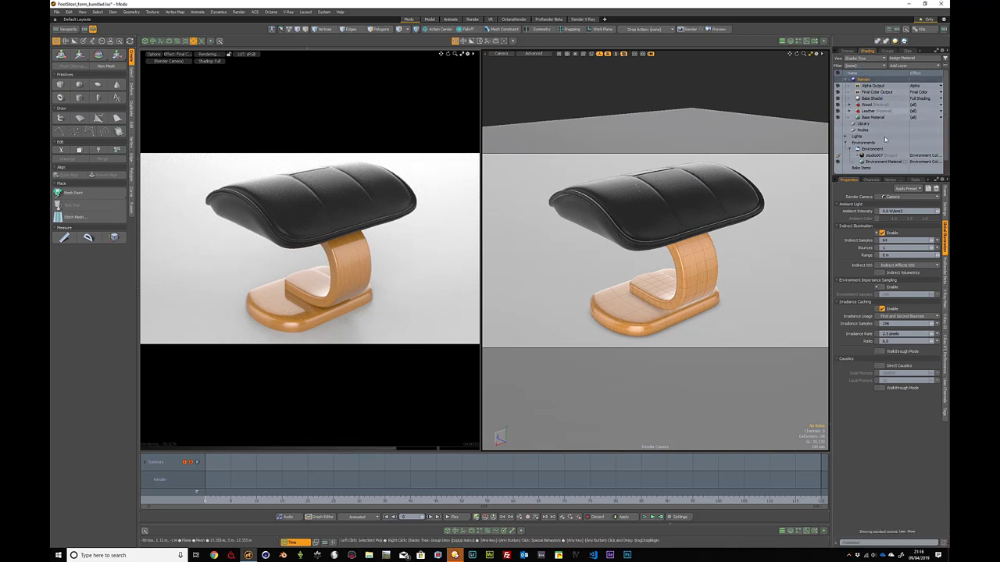
Step: Render a new F9 preview frame with the camera's depth of field, then close it
click(847, 50)
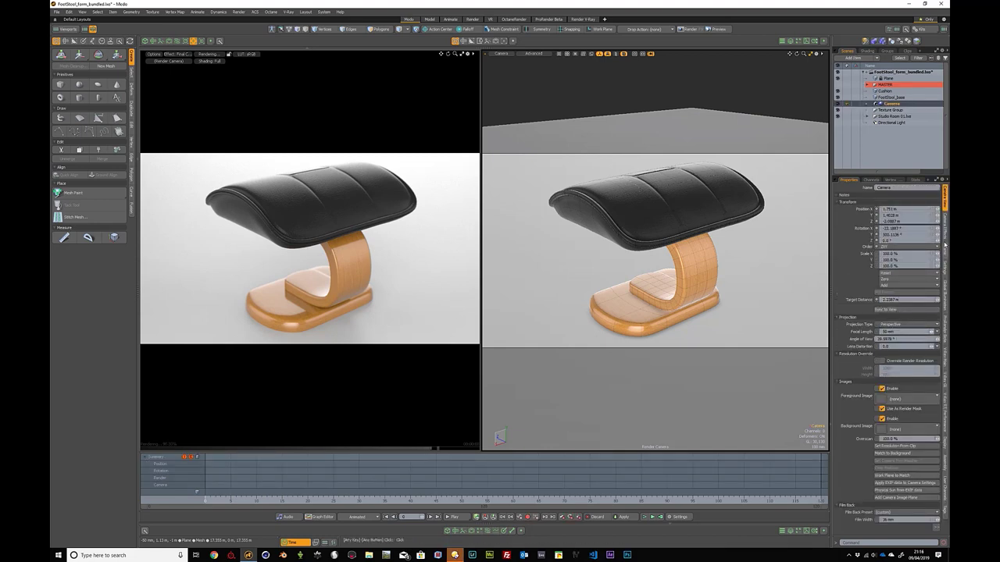
click(945, 232)
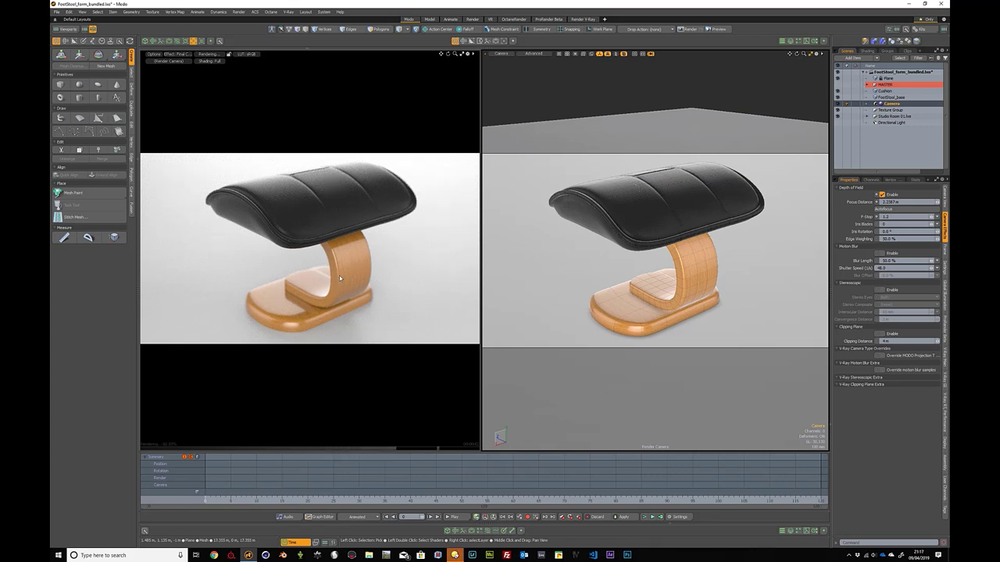
key(F9)
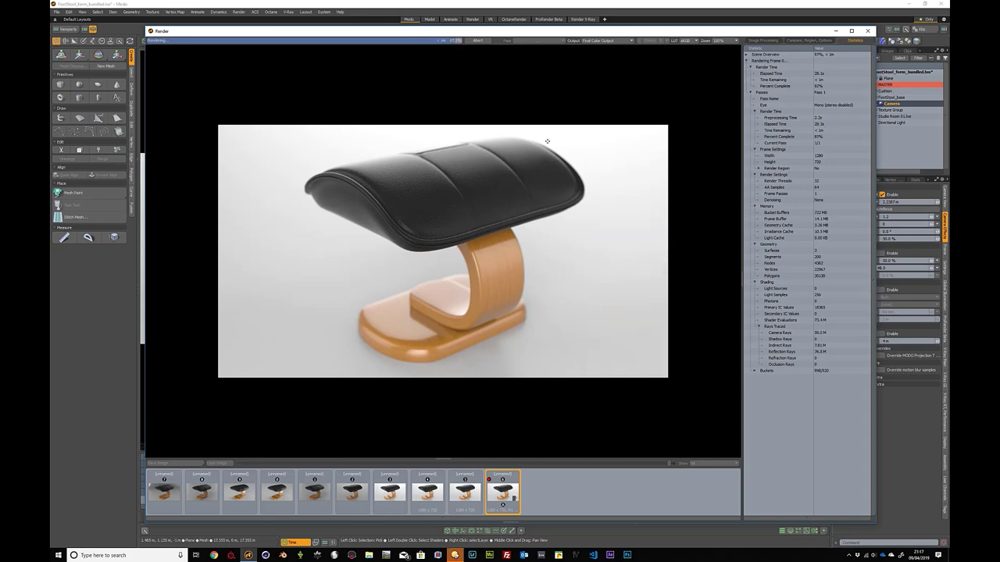
click(867, 30)
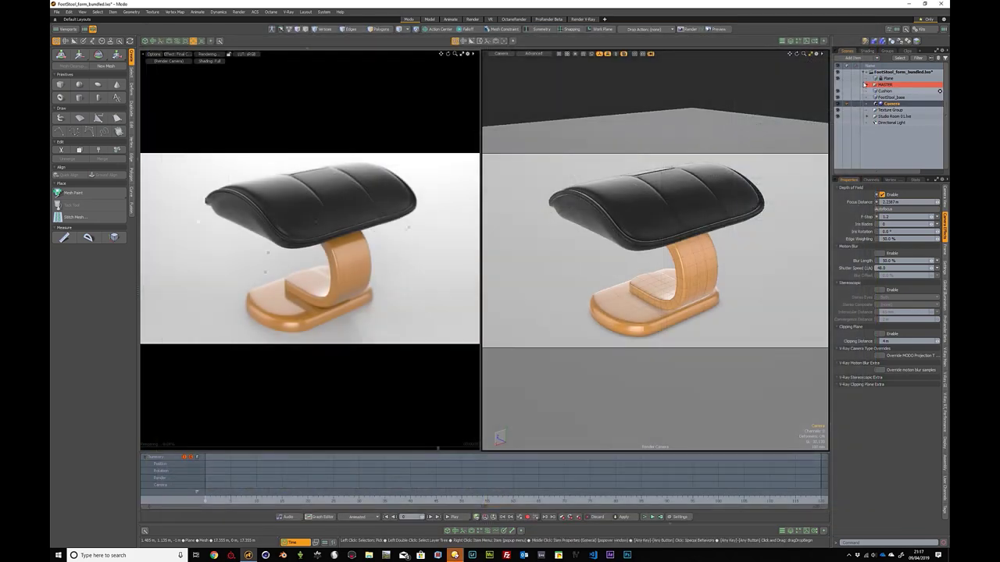
Step: Select the studio007 environment layer in the Shader Tree and show its Texture Locator settings
click(867, 51)
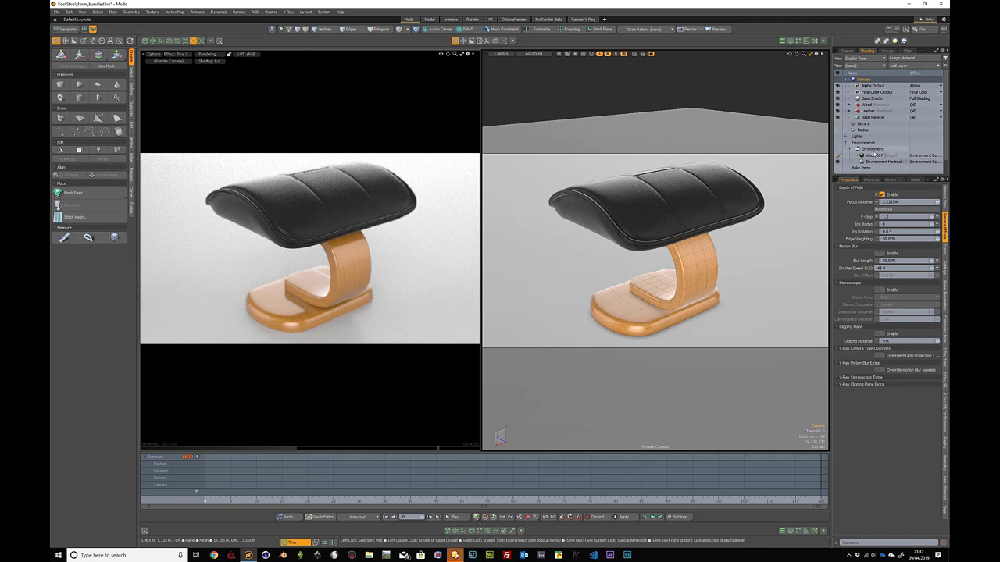
click(875, 155)
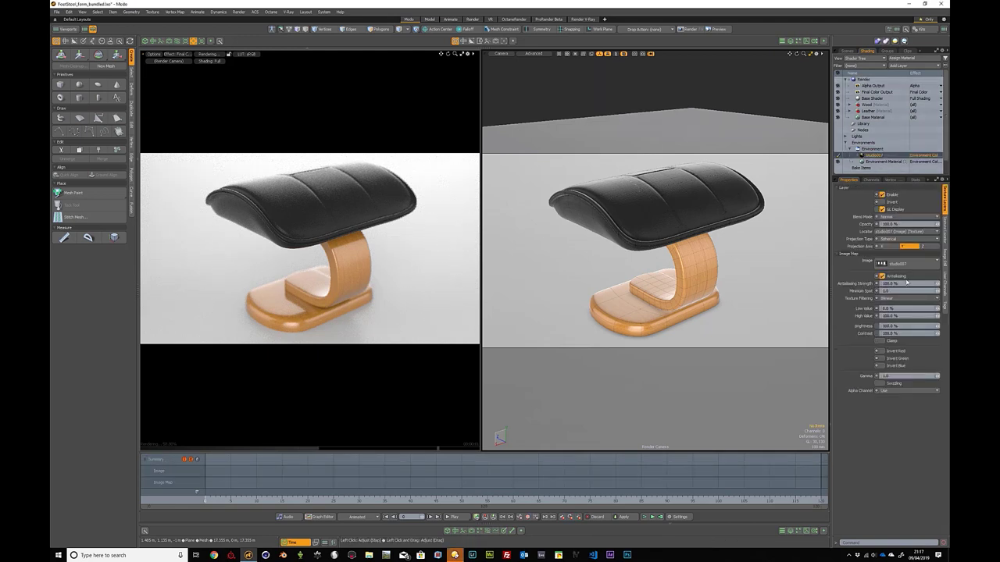
click(946, 238)
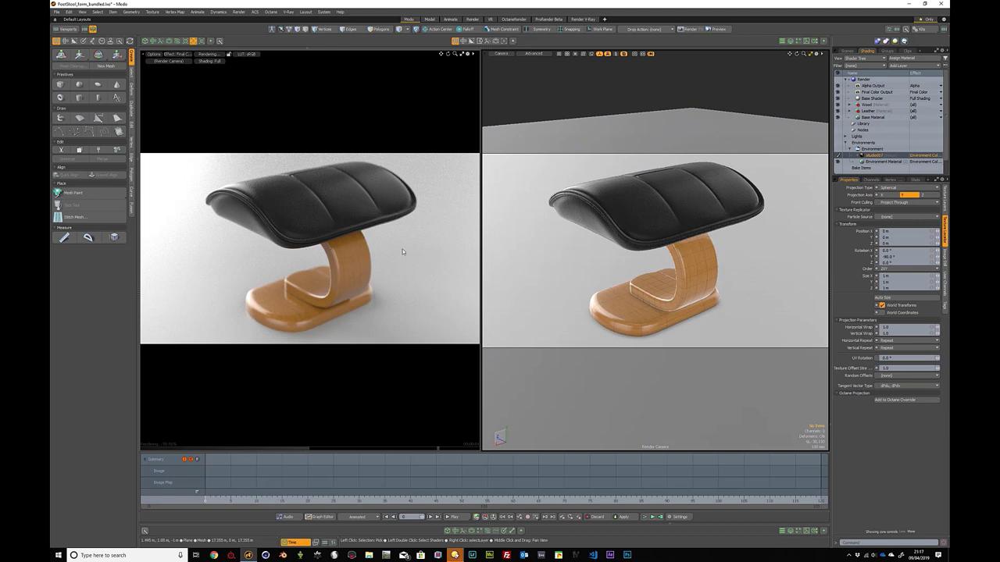
Step: Set the Leather material's roughness to 0%
click(343, 196)
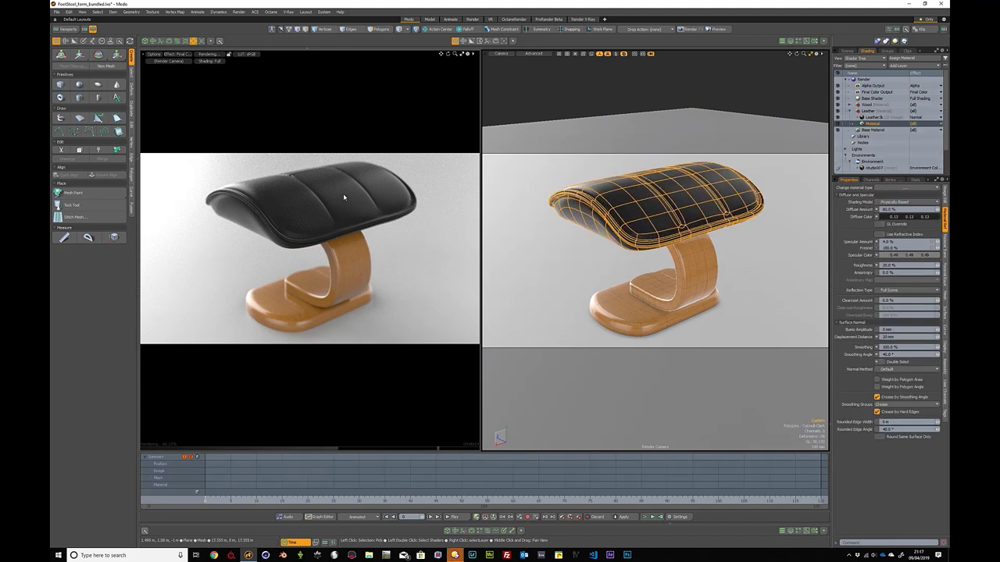
click(890, 265)
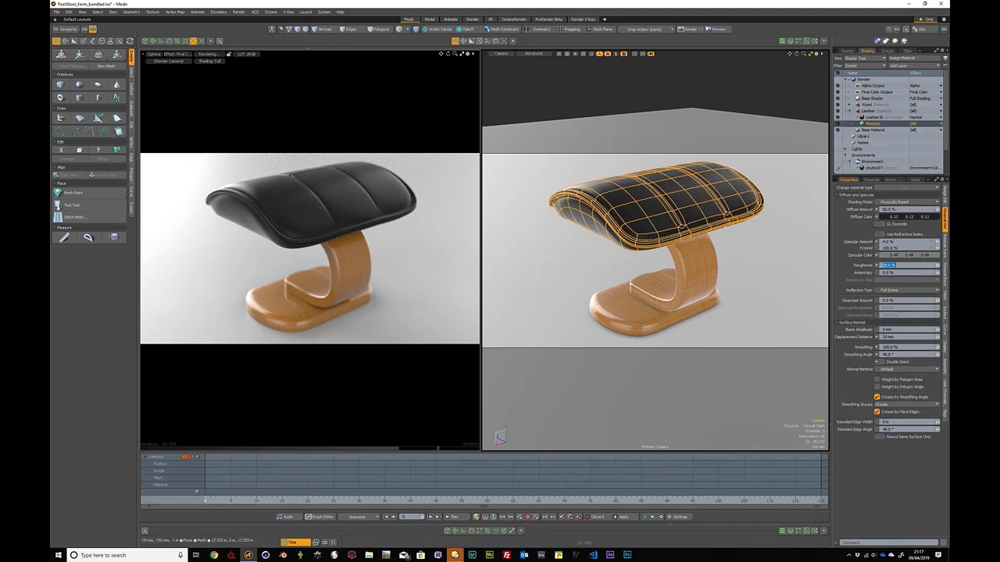
text(0)
key(Return)
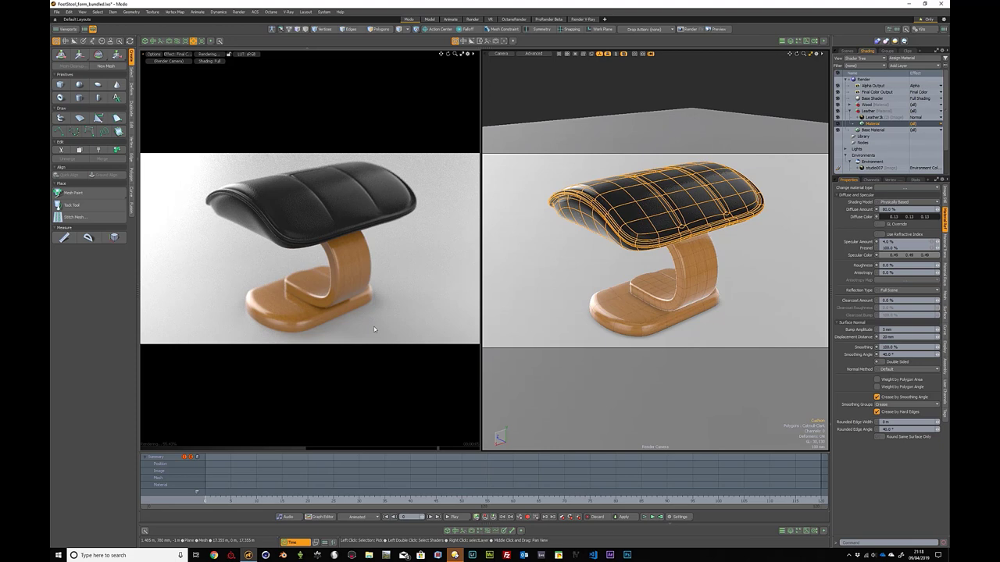
Step: Give the Wood material 40% clearcoat and 10% roughness, then render with F9
double_click(349, 256)
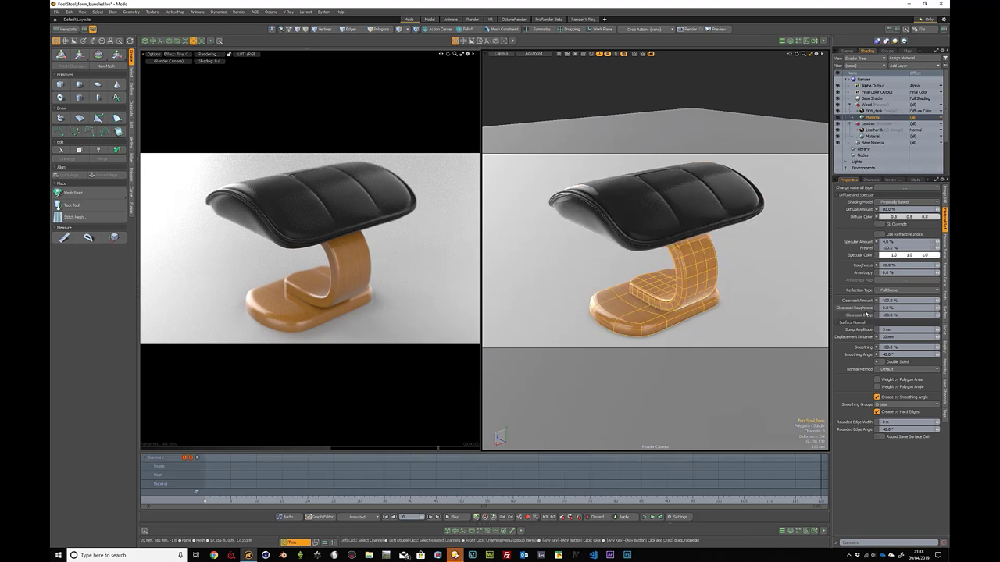
click(911, 300)
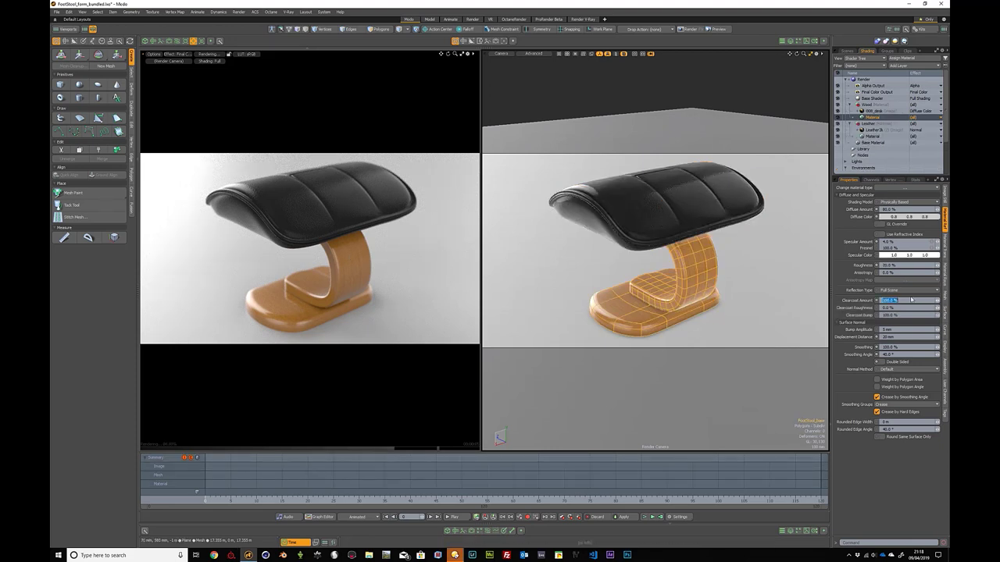
text(40)
key(Return)
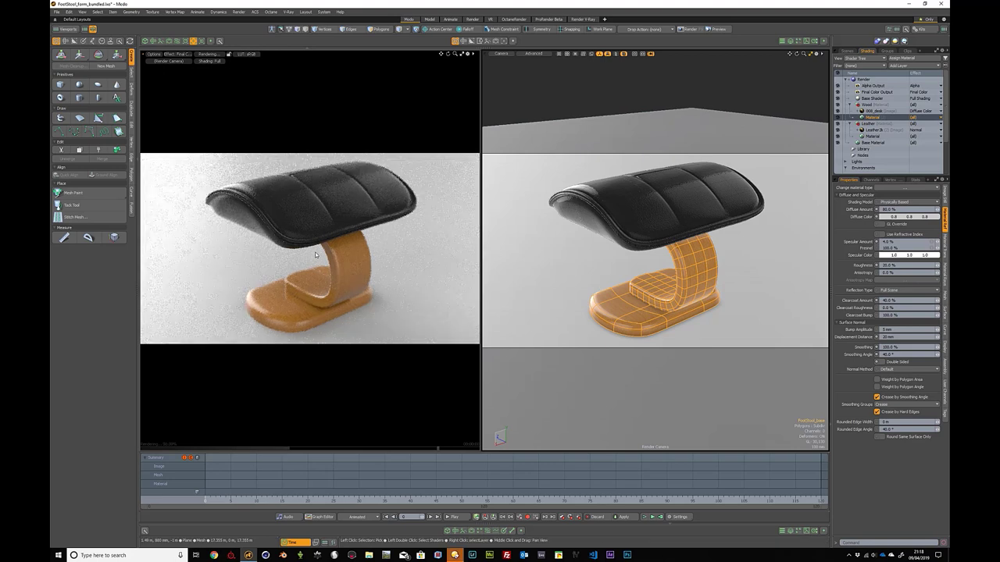
click(906, 265)
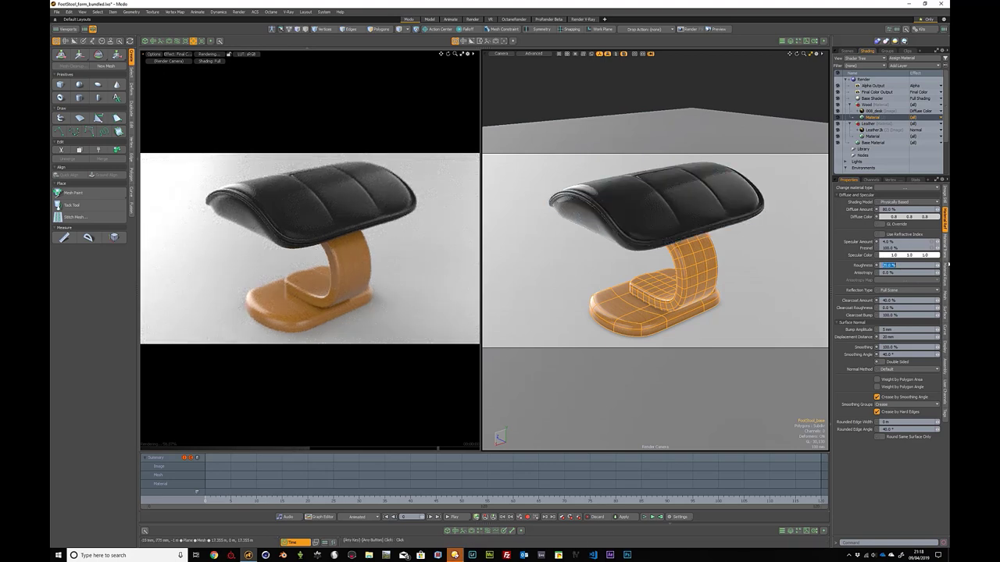
text(10)
key(Return)
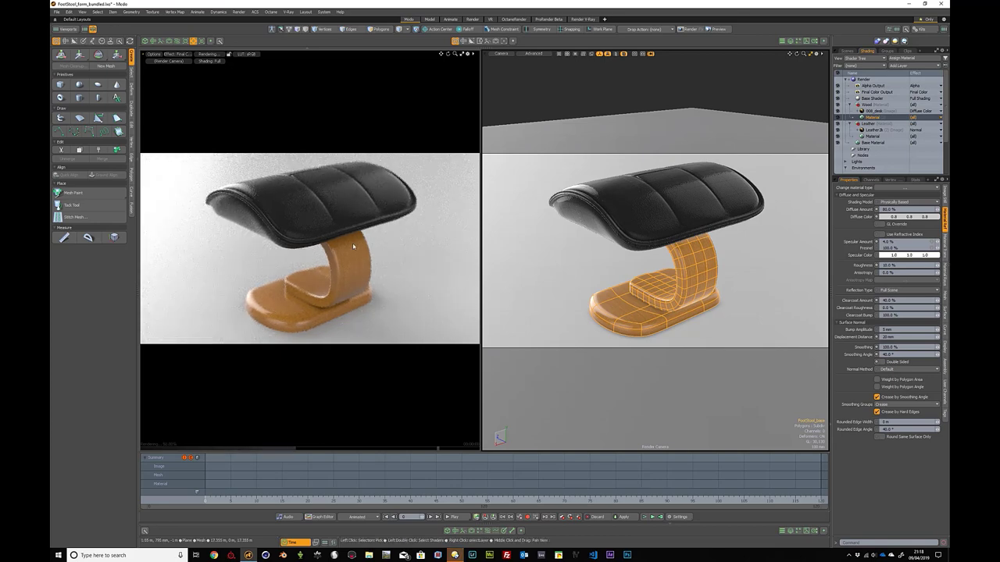
key(F9)
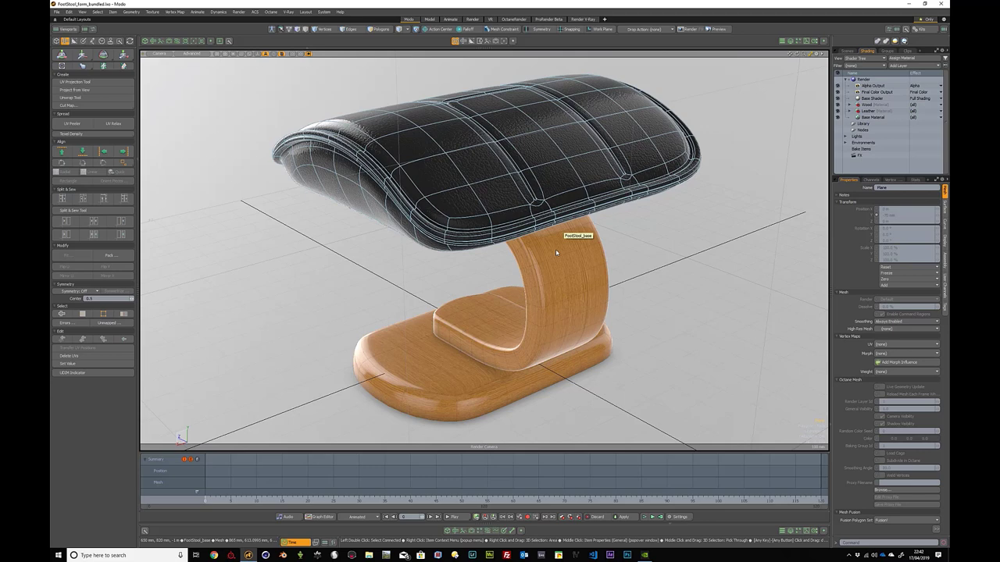
Step: Select the wooden stool base and orbit and zoom around the textured footstool
click(555, 295)
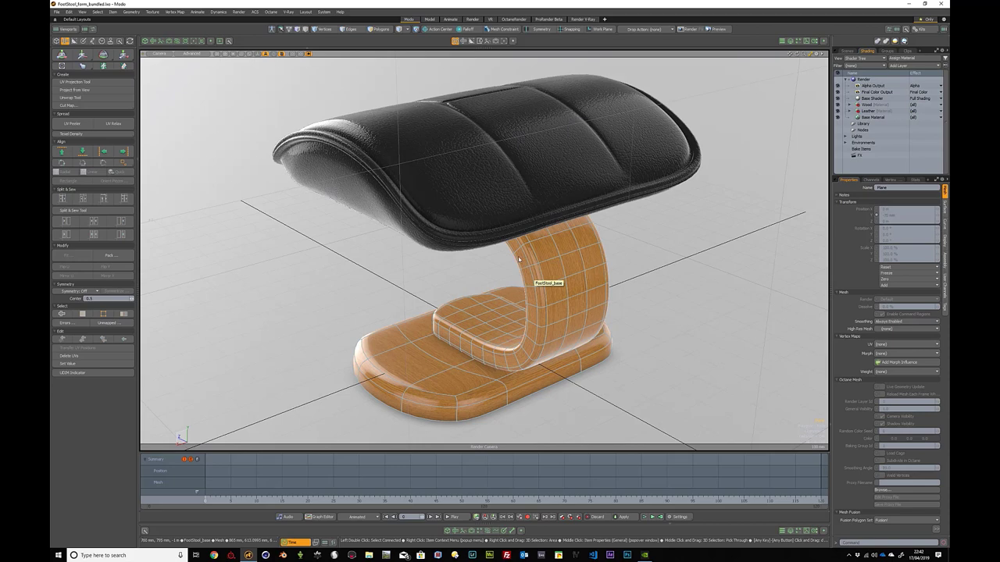
alt+drag(529, 281, 531, 279)
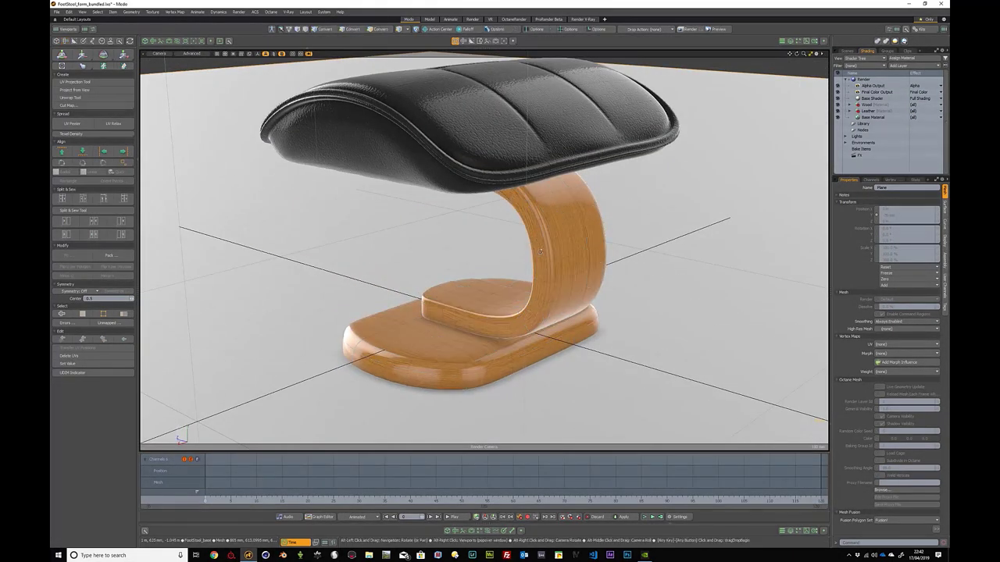
mouse_move(536, 236)
alt+mouse_down()
mouse_move(543, 286)
mouse_move(524, 236)
mouse_move(544, 275)
mouse_move(533, 245)
alt+mouse_up()
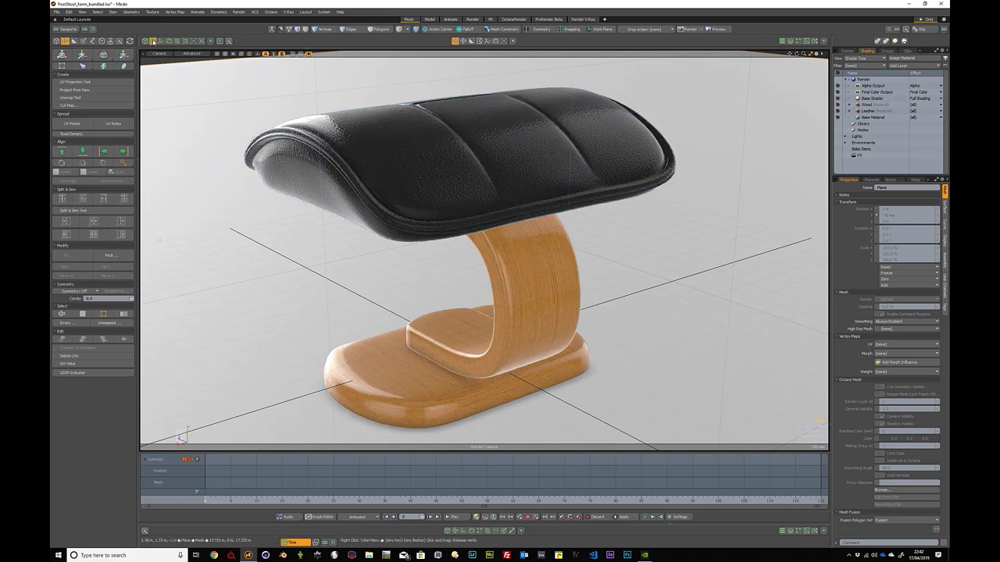
Step: Display FootStool_base's Texture UV map in the UV layout and select one base polygon
click(152, 40)
click(603, 329)
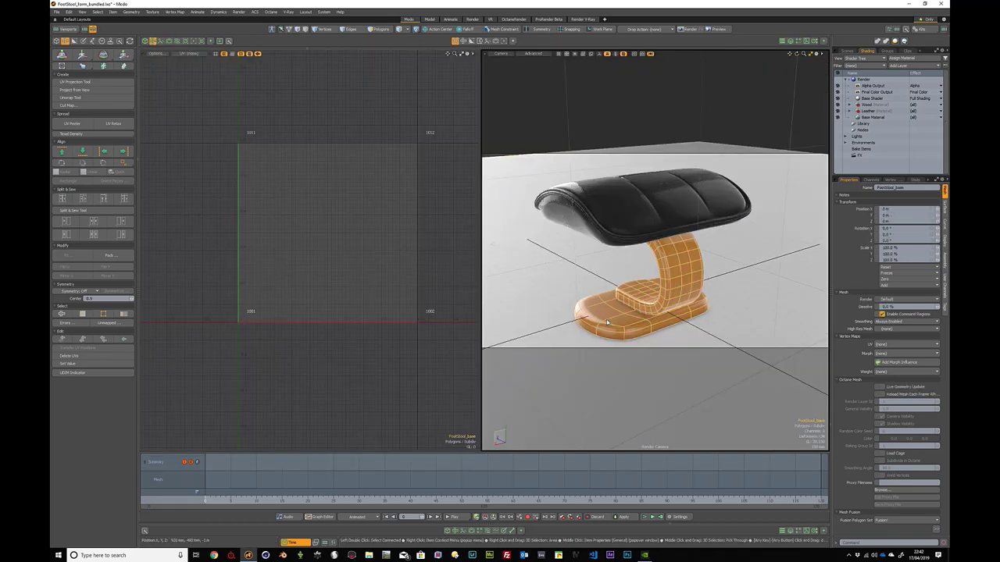
click(191, 54)
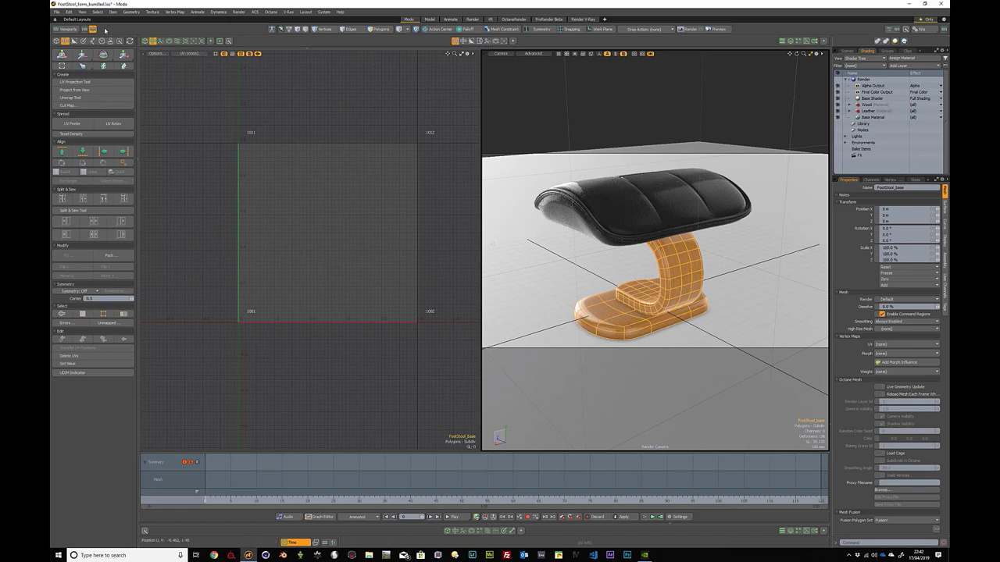
click(187, 54)
click(186, 69)
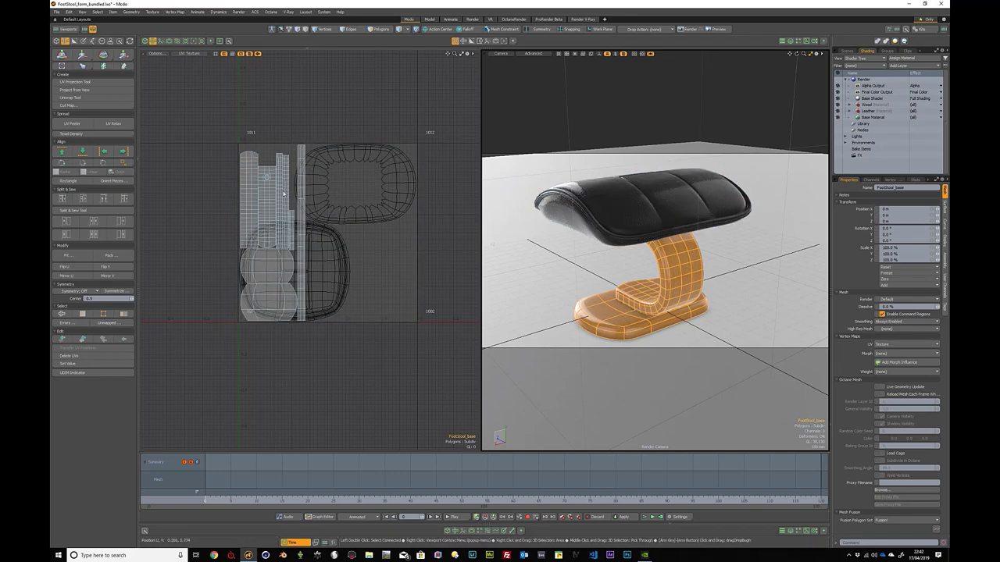
click(621, 313)
click(621, 307)
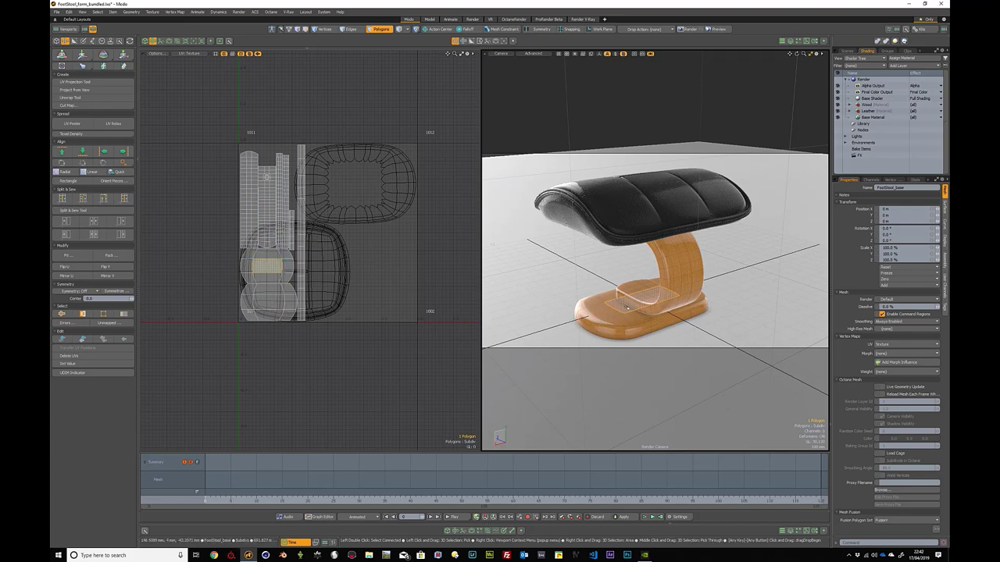
Step: Grow the polygon selection across the base and reproject its UVs from the bottom view
key(shift)
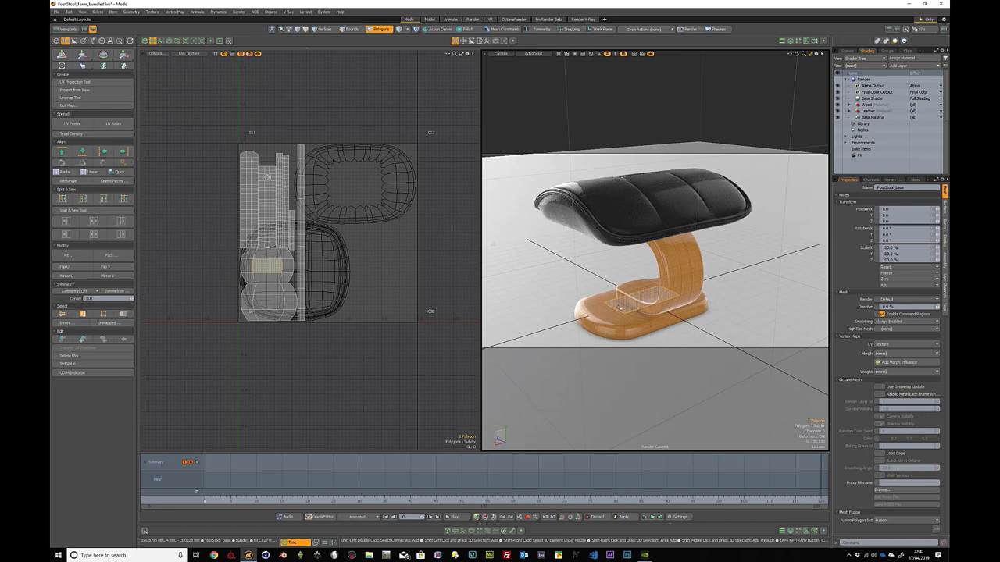
key(shift+Up)
key(shift+Up)
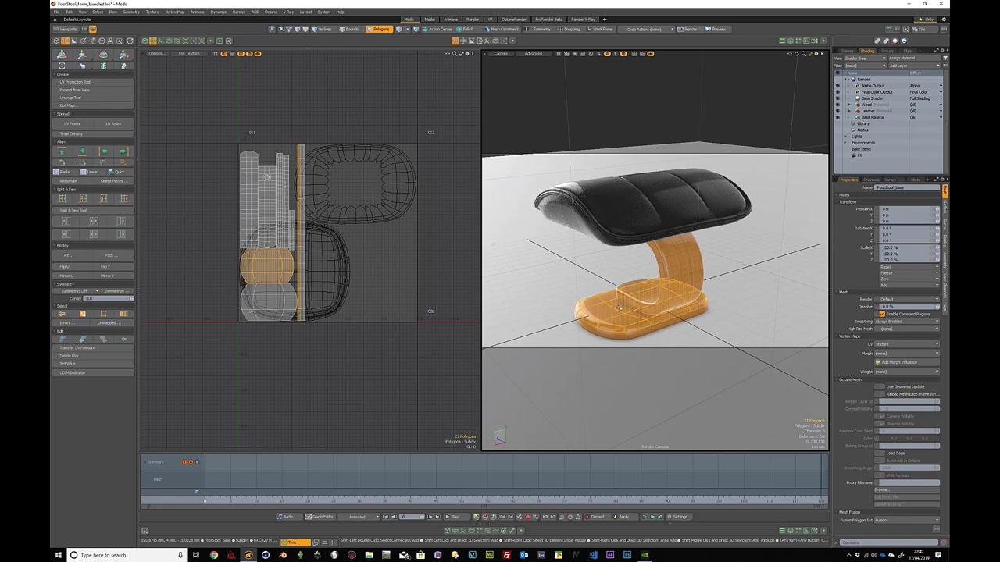
key(shift+Up)
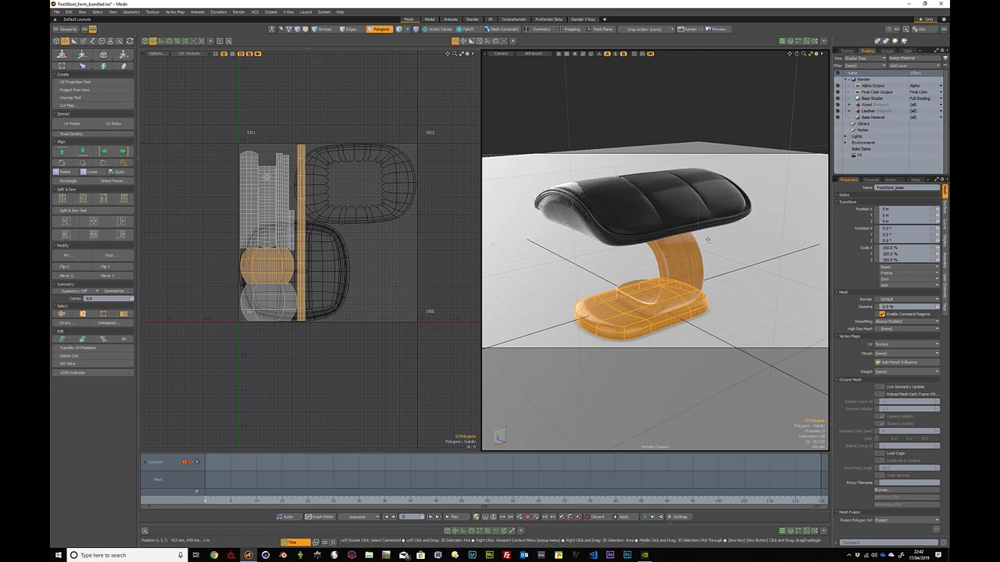
click(500, 53)
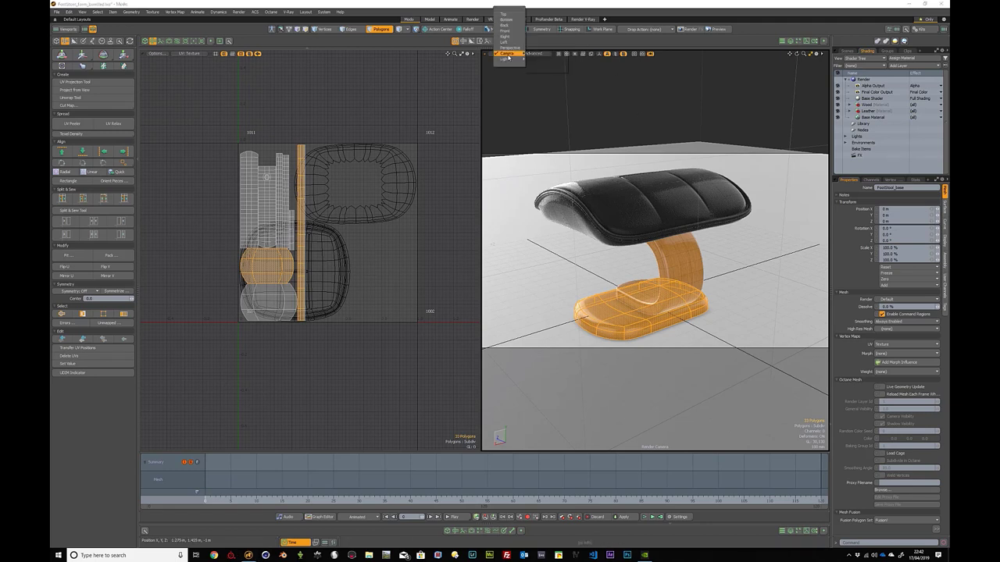
click(505, 48)
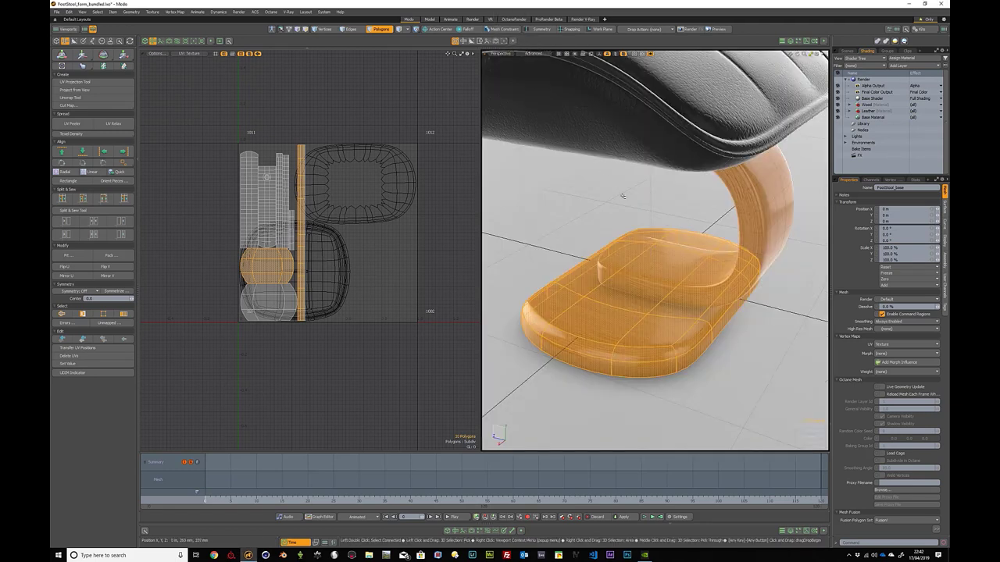
scroll(641, 226, down, 2)
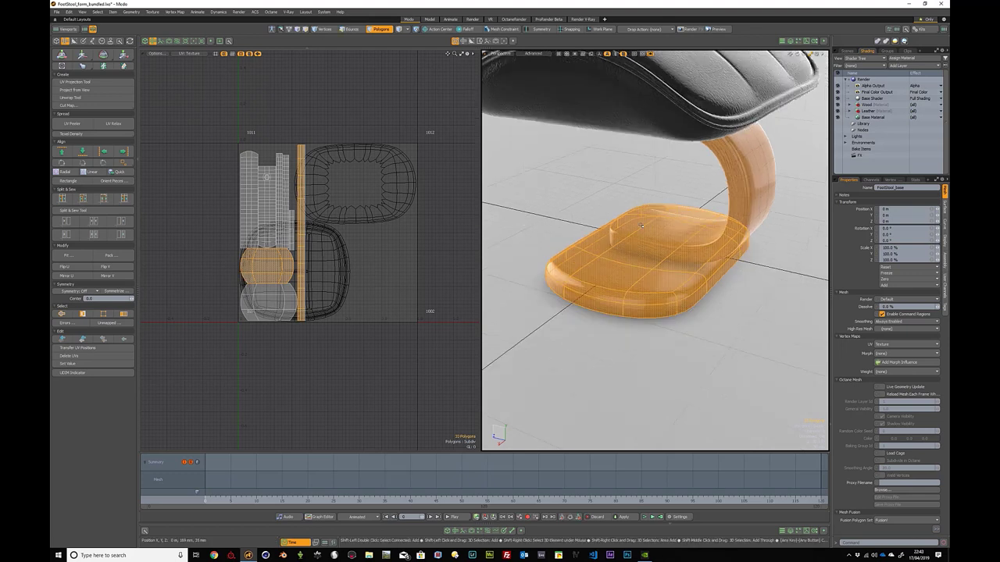
key(ctrl+shift+1)
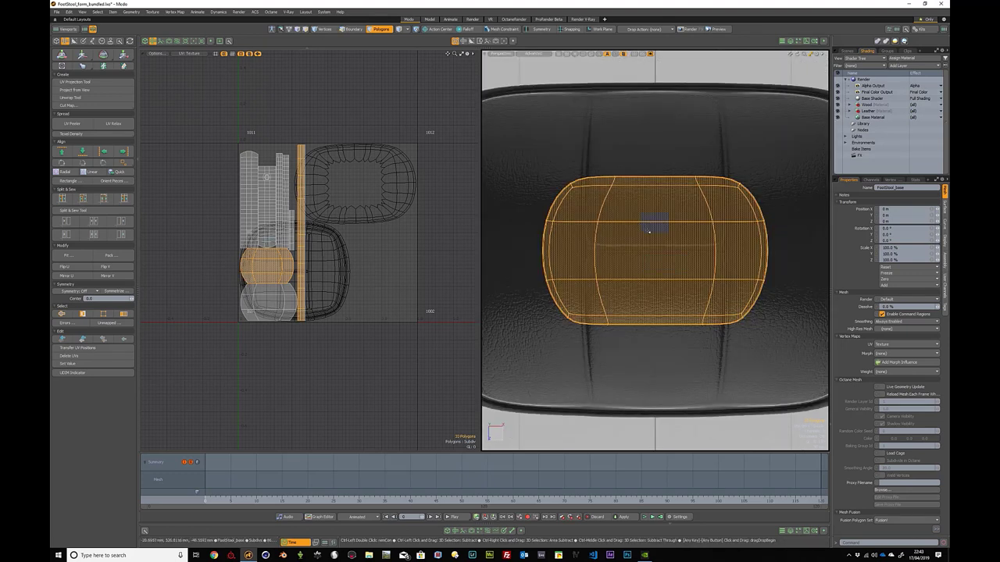
click(76, 90)
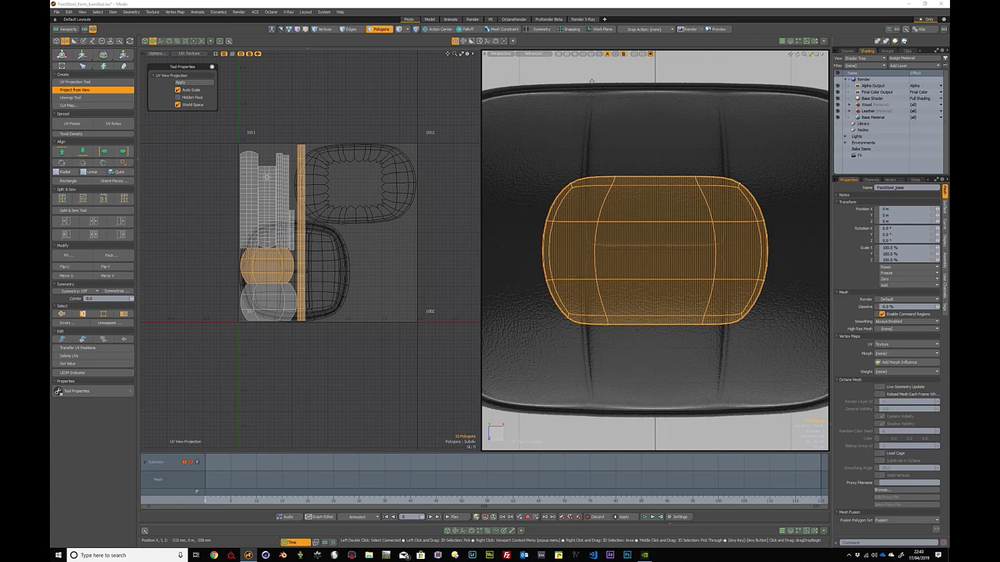
key(ctrl+space)
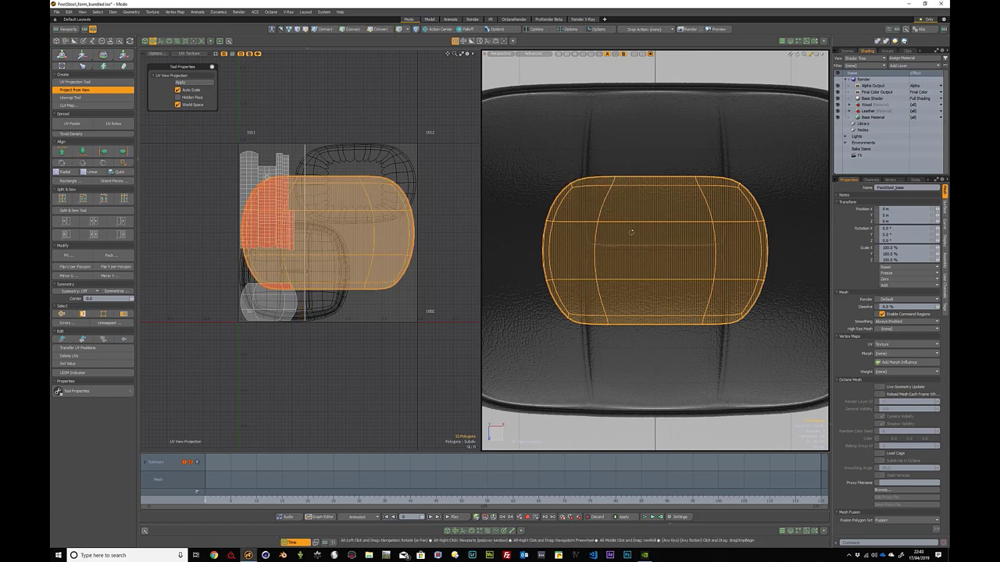
Step: Relax the projected base UV island, save the scene, and clear the selection
alt+drag(625, 179, 621, 292)
scroll(621, 293, up, 3)
key(3)
scroll(625, 281, up, 3)
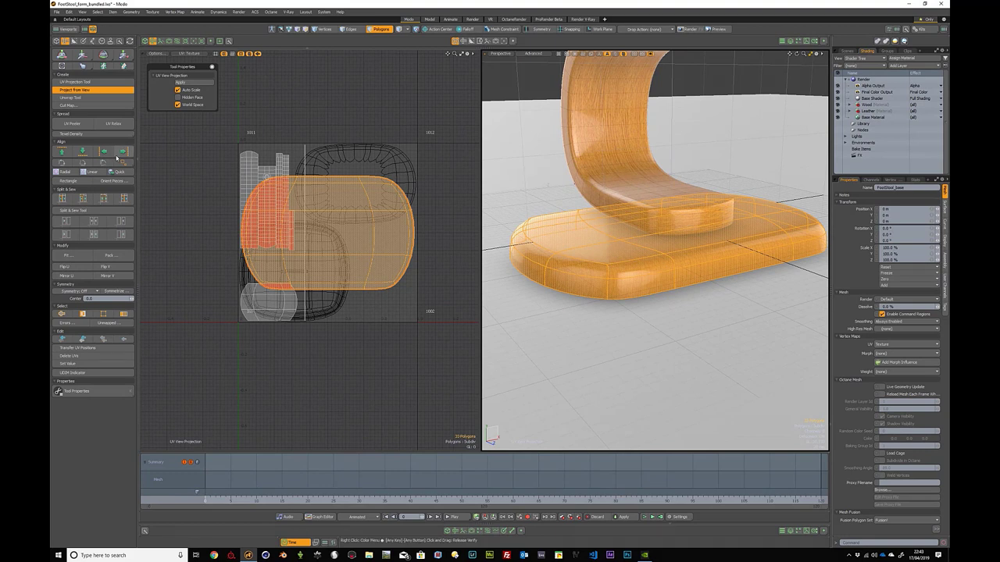
click(113, 123)
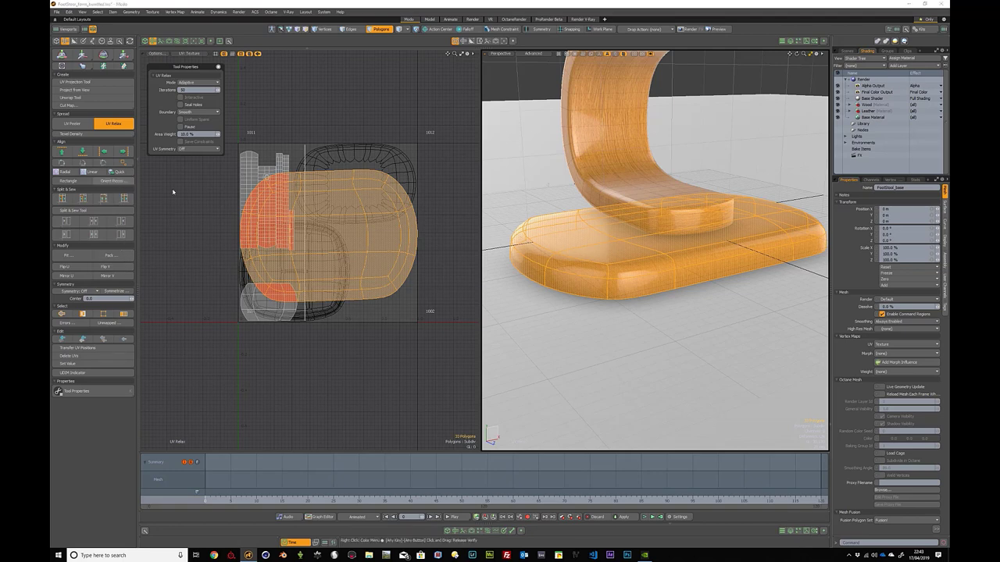
key(ctrl+s)
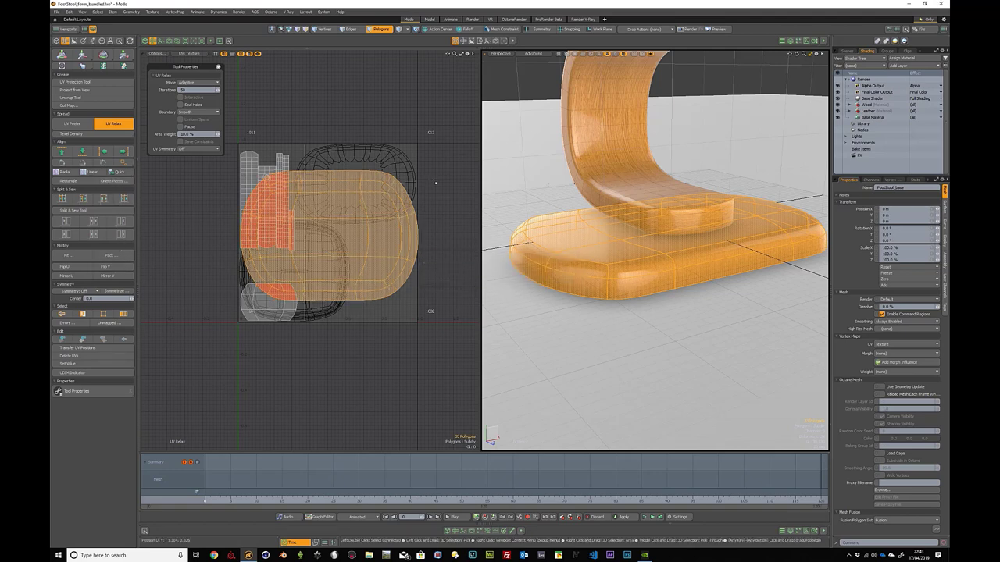
click(436, 183)
mouse_move(656, 286)
alt+mouse_down()
mouse_move(684, 264)
mouse_move(441, 233)
alt+mouse_up()
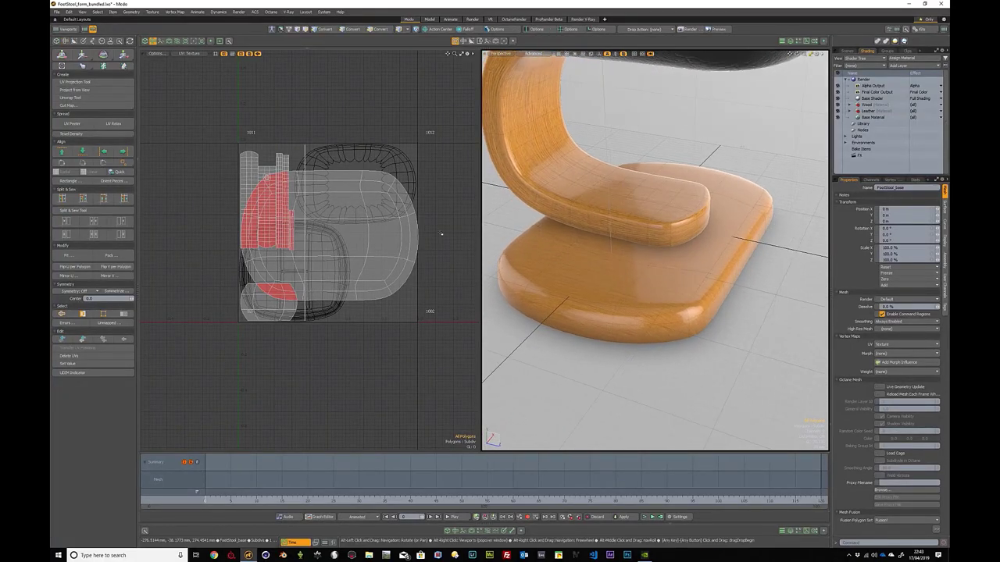
Step: Select the base's underside polygons and frame them from below
double_click(388, 205)
key(h)
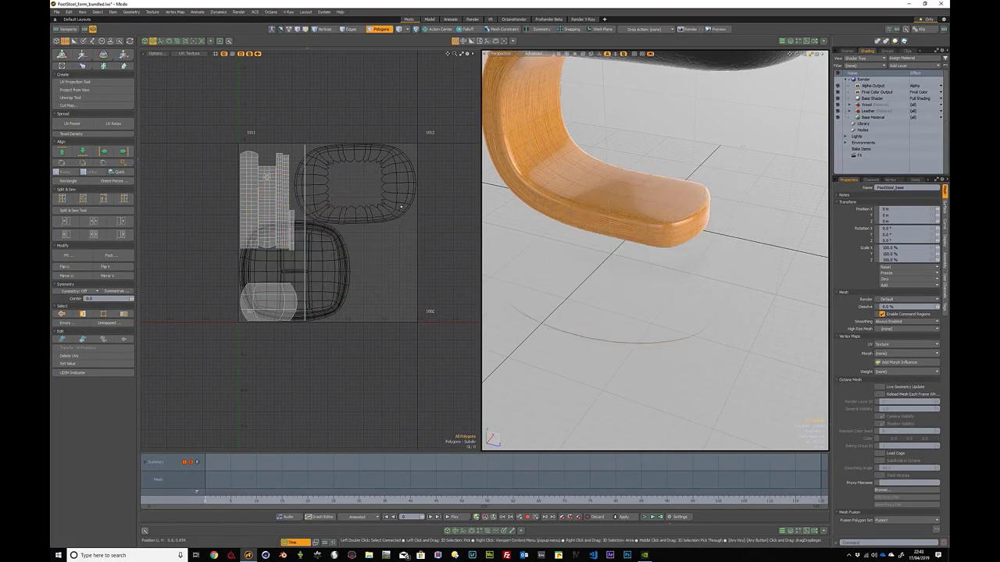
key(u)
alt+drag(596, 290, 664, 270)
click(665, 270)
shift+double_click(664, 270)
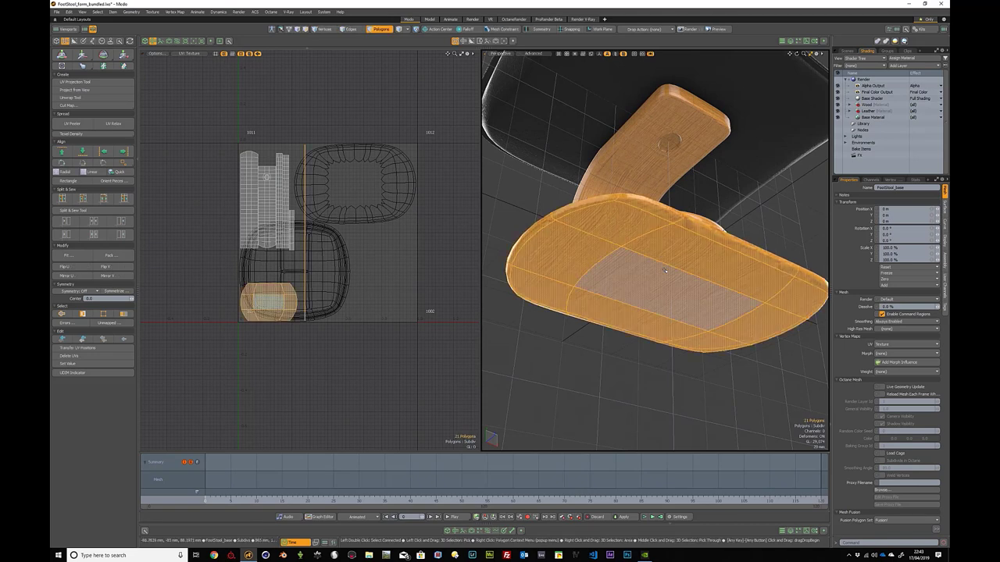
key(shift+a)
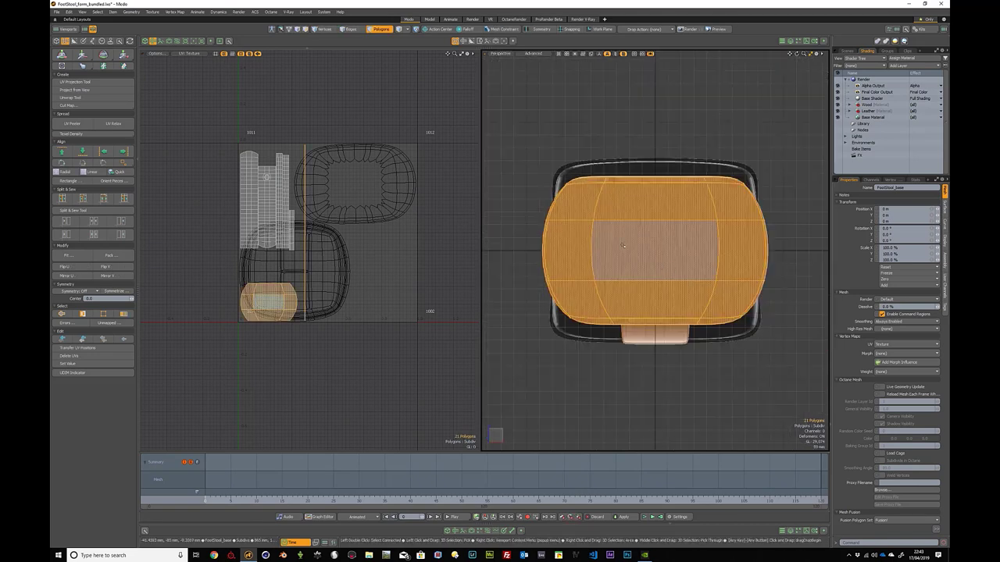
Step: Project the underside polygons from view into a new UV island and relax it
click(75, 89)
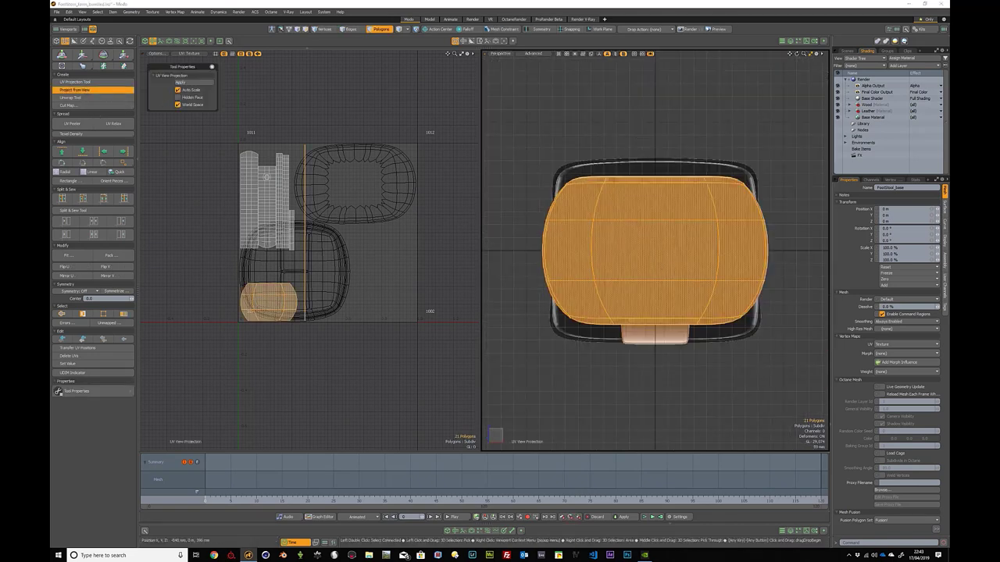
click(595, 149)
click(113, 123)
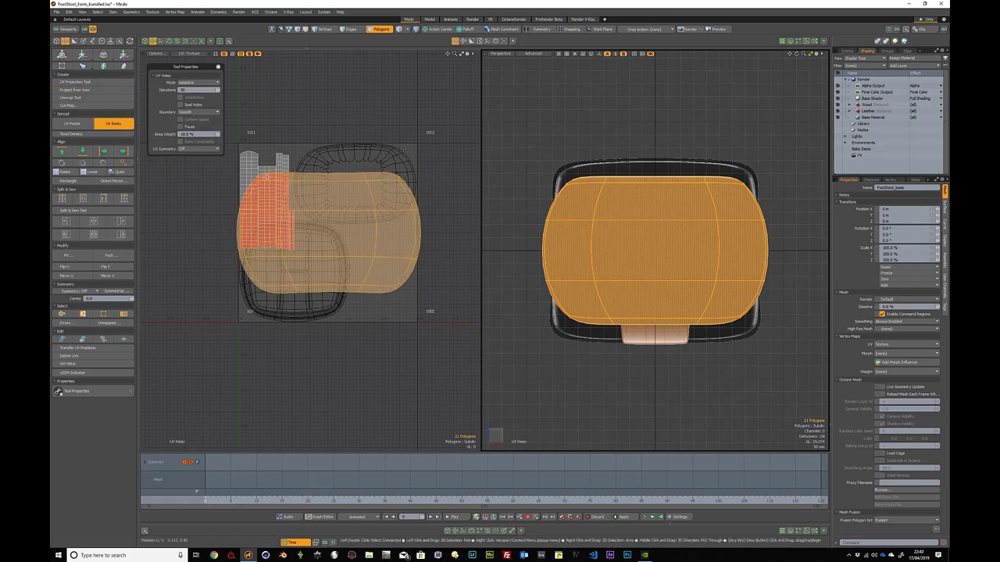
key(space)
click(397, 124)
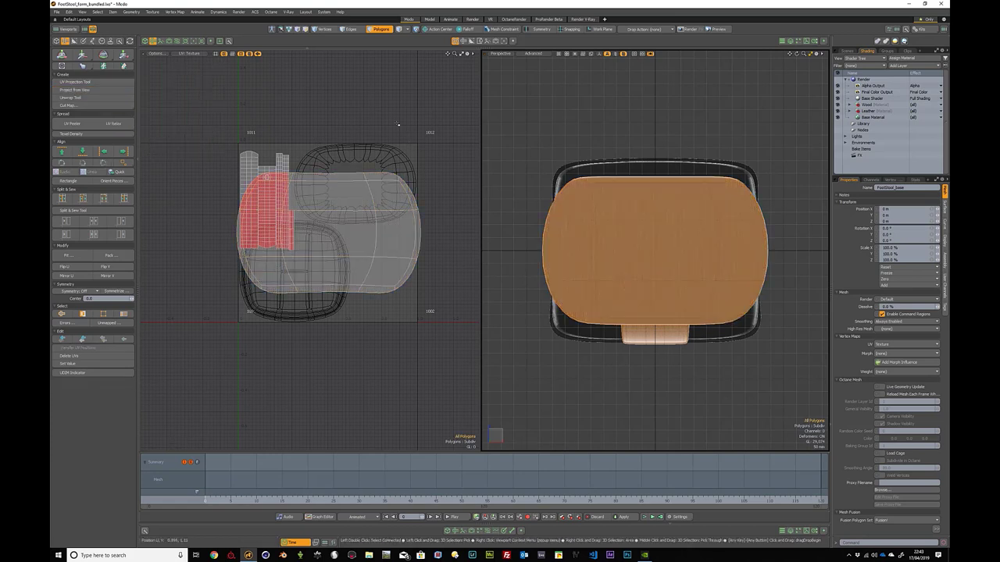
Step: Hide the stool base and pick a polygon on the wooden upright
double_click(658, 223)
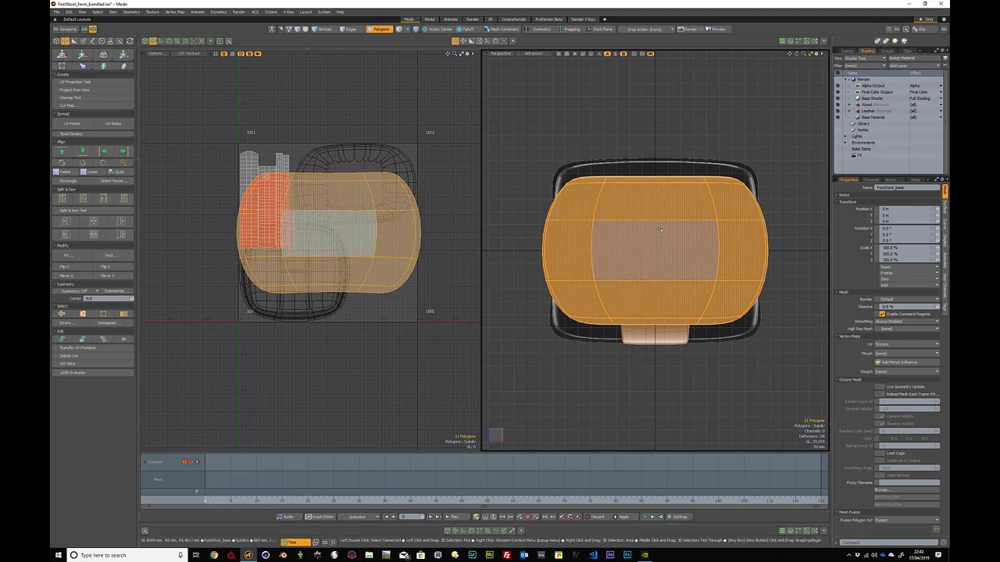
key(h)
mouse_move(660, 226)
alt+mouse_down()
mouse_move(580, 148)
mouse_move(620, 246)
mouse_move(679, 251)
alt+mouse_up()
click(621, 246)
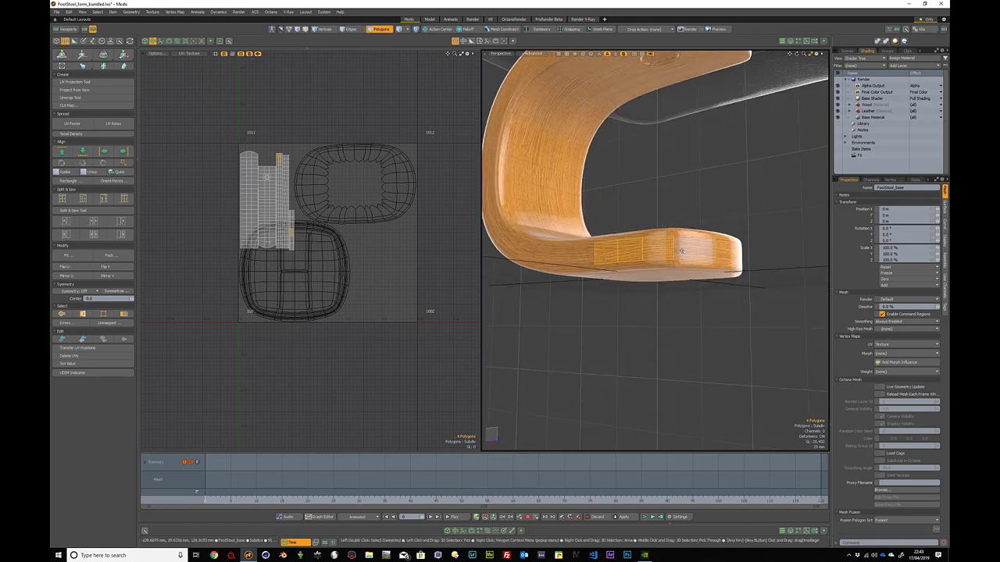
Step: Select the whole curved upright and drag its UV strips rightward with the Transform tool
double_click(681, 250)
scroll(375, 185, up, 2)
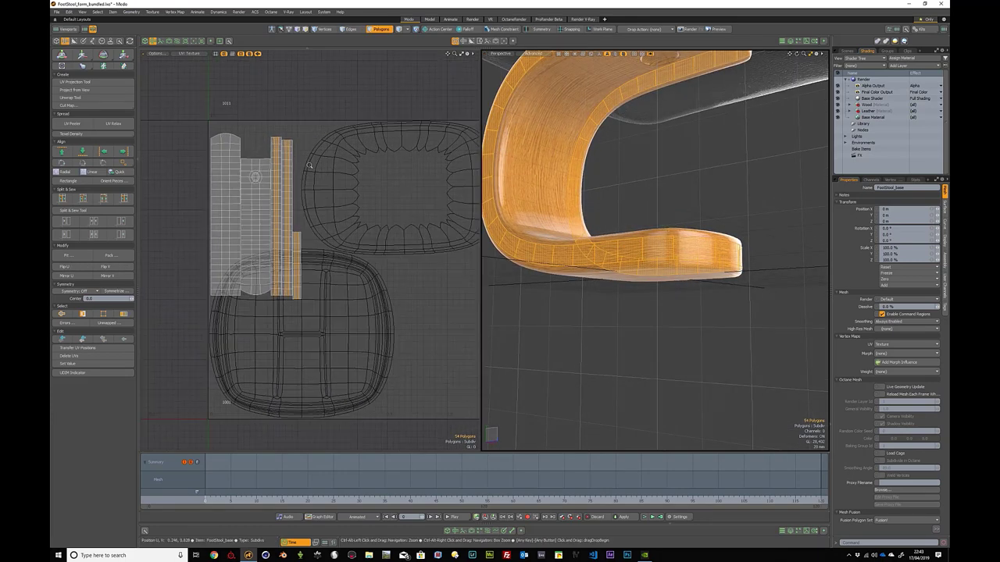
scroll(343, 189, up, 2)
scroll(624, 192, down, 3)
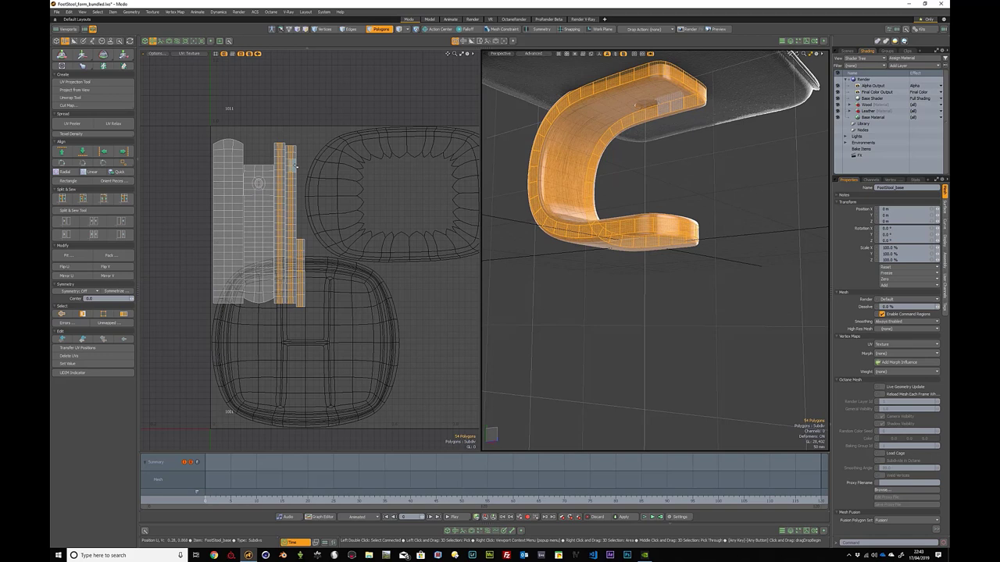
key(w)
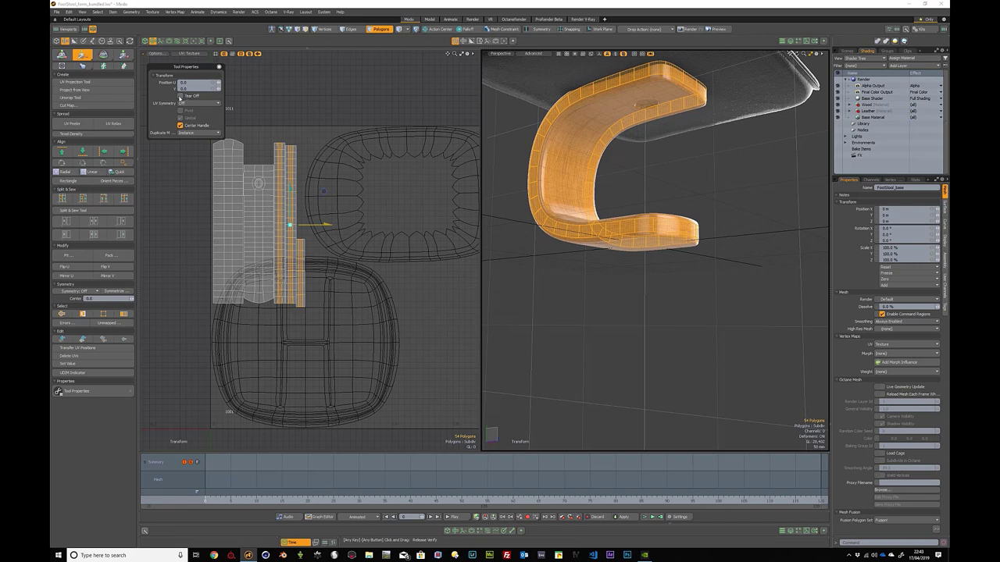
drag(320, 225, 398, 225)
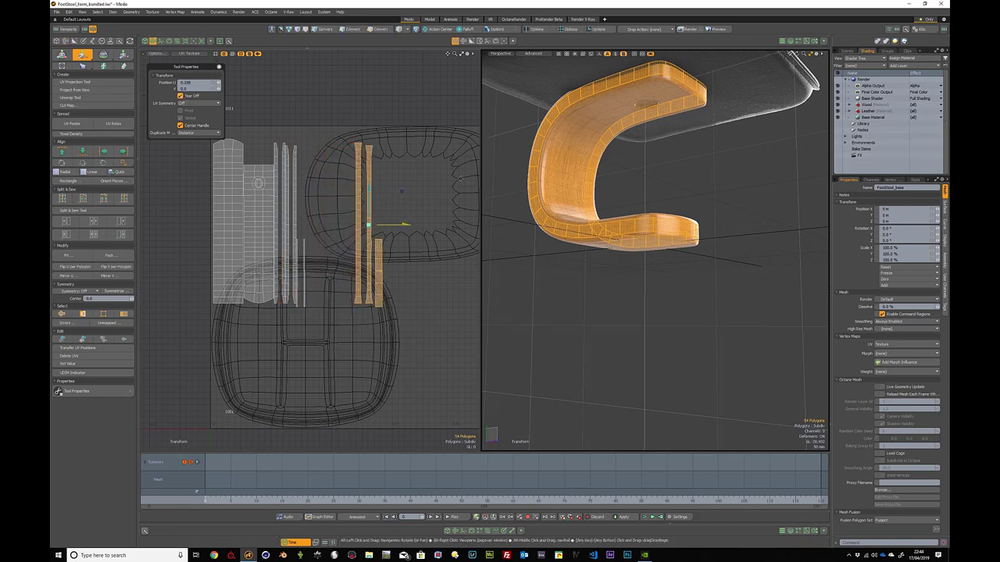
alt+drag(593, 234, 557, 160)
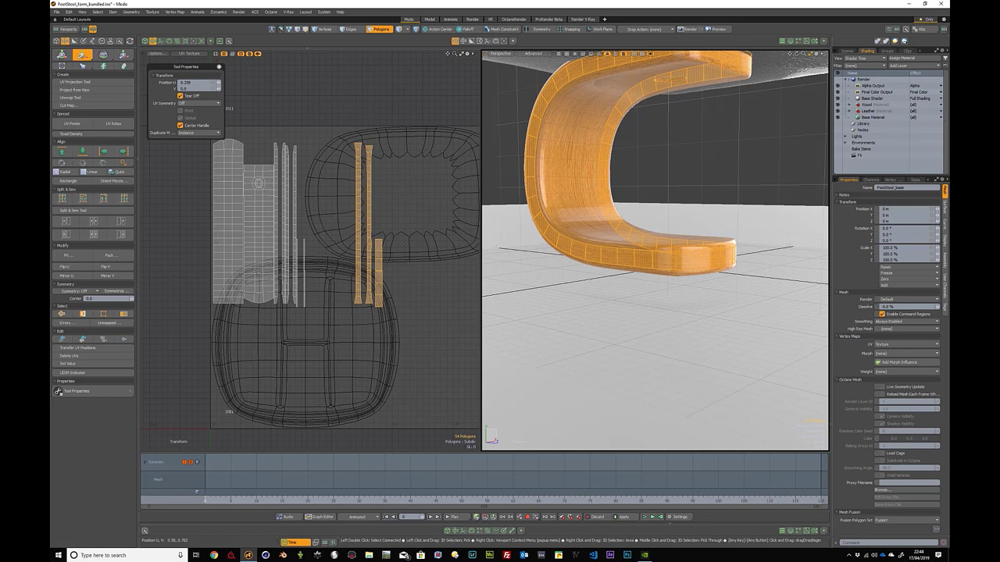
middle_drag(426, 180, 397, 183)
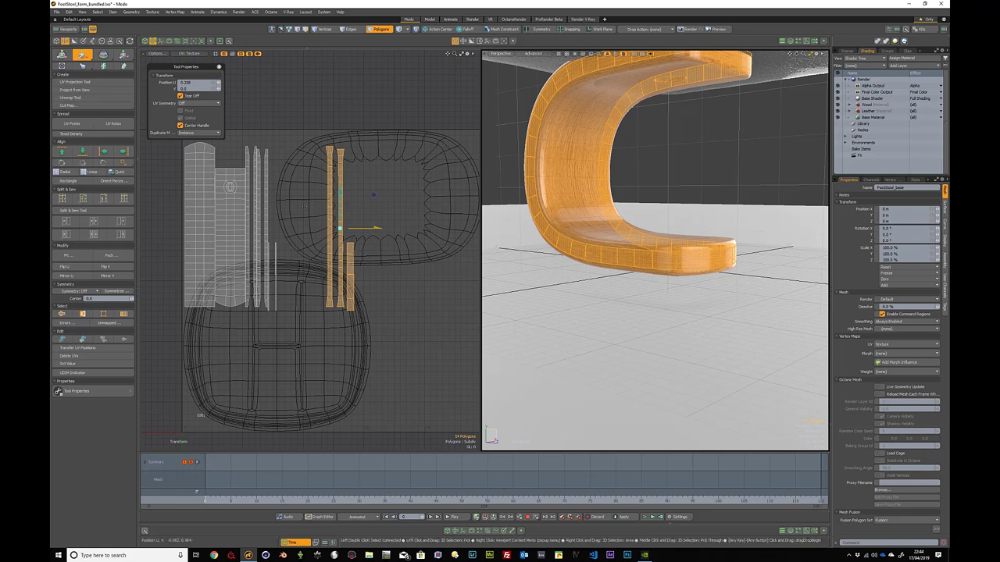
key(q)
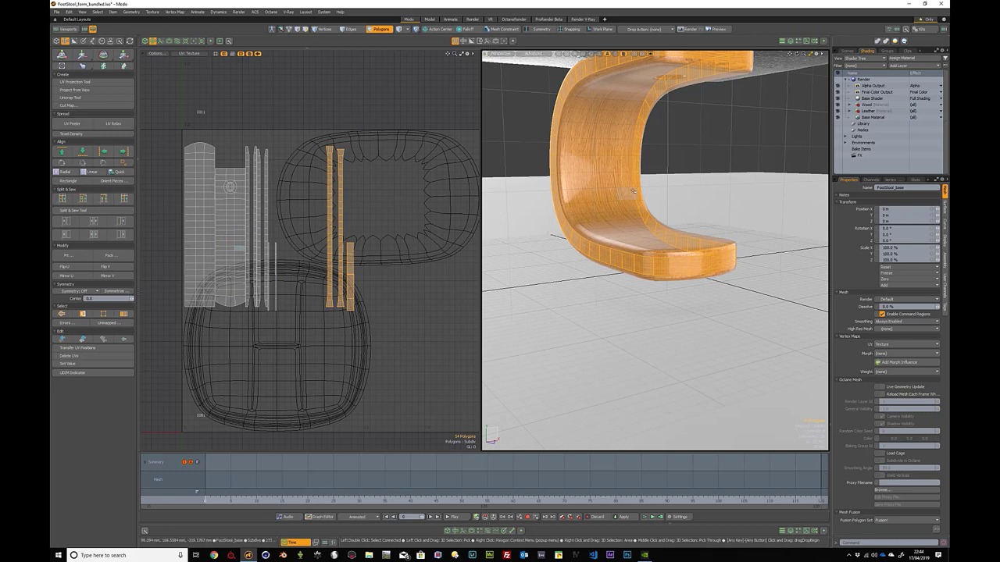
Step: Isolate the upright and unwrap it along two selected edge loops
key(shift+h)
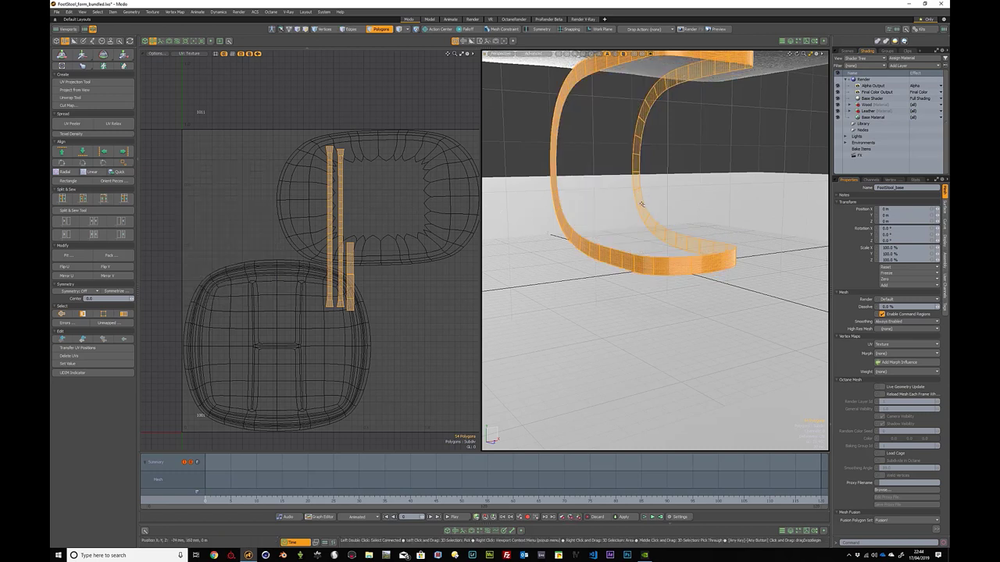
key(2)
double_click(659, 258)
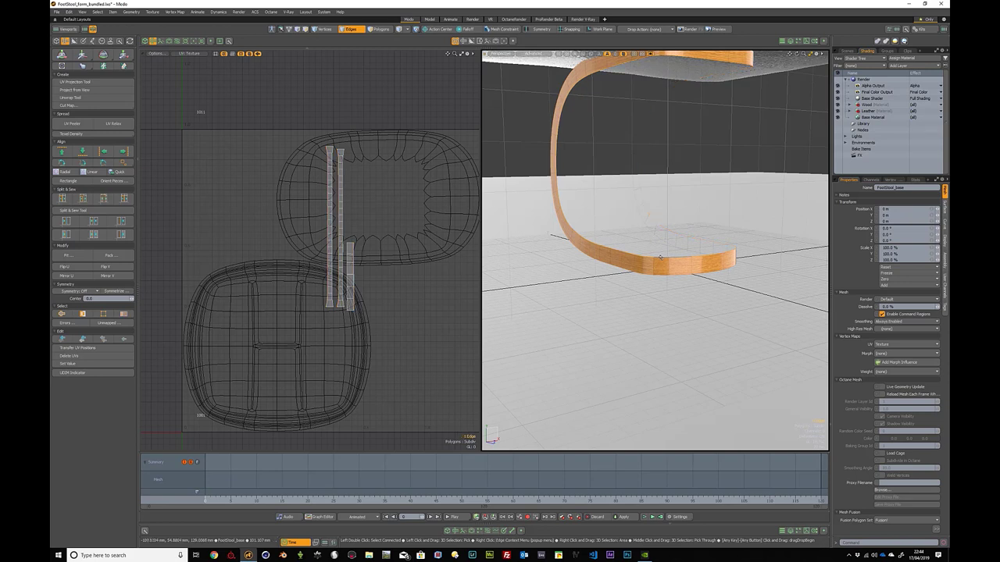
shift+double_click(662, 273)
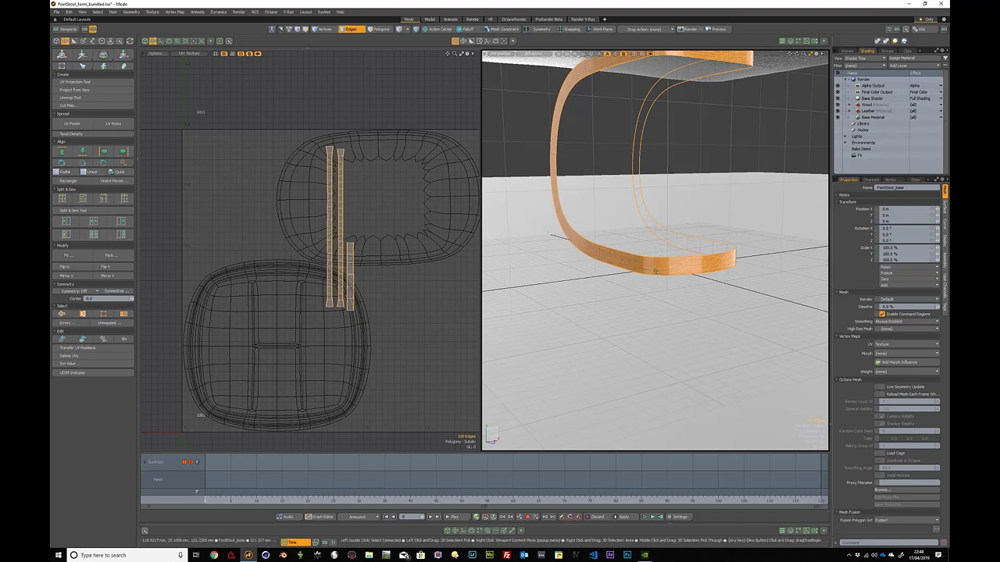
click(75, 98)
click(389, 117)
key(q)
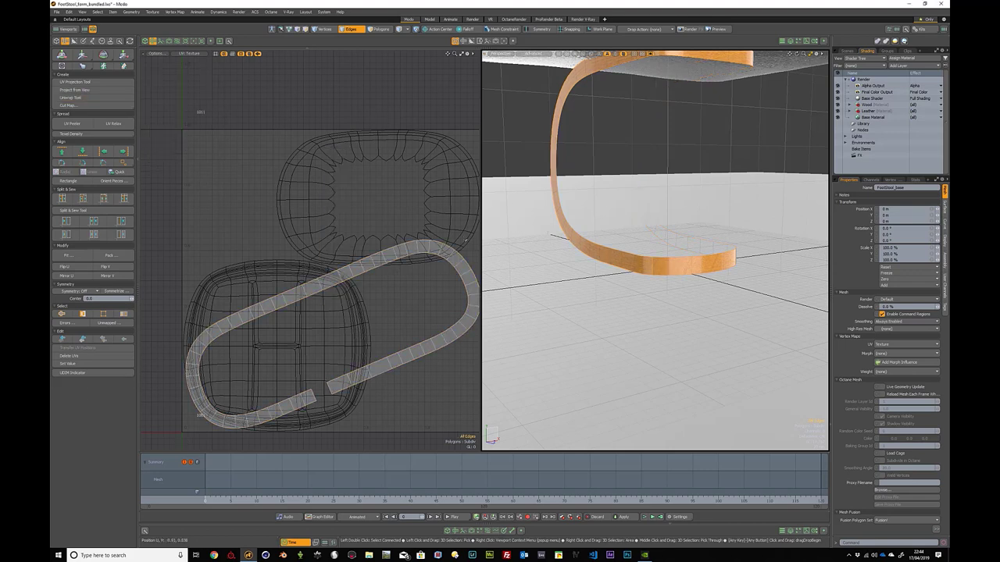
Step: Unhide the stool, select the curved upright, and straighten its UV strip with Rectangle
key(5)
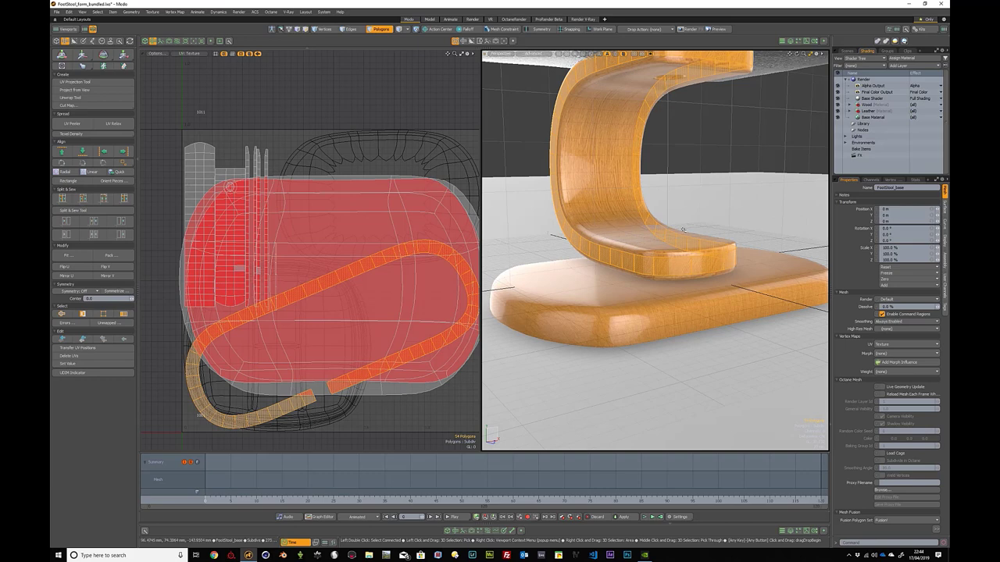
alt+drag(715, 196, 596, 251)
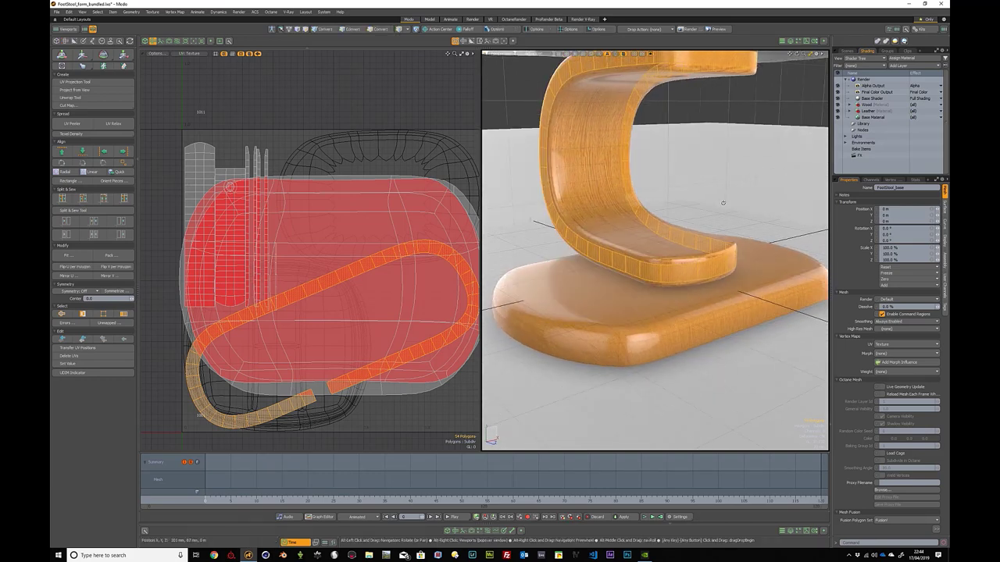
key(3)
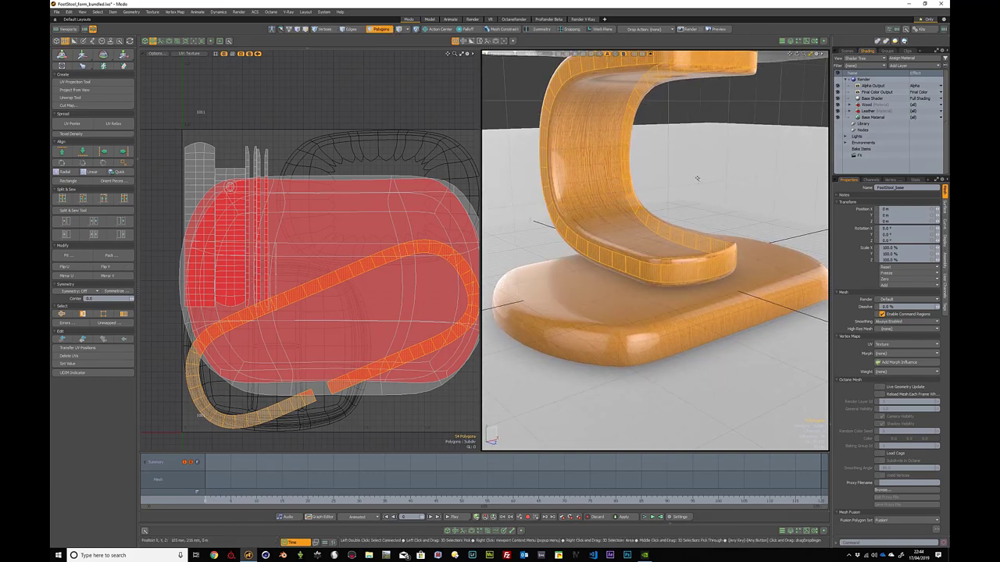
mouse_move(596, 252)
alt+mouse_down()
mouse_move(671, 190)
mouse_move(593, 226)
alt+mouse_up()
click(500, 258)
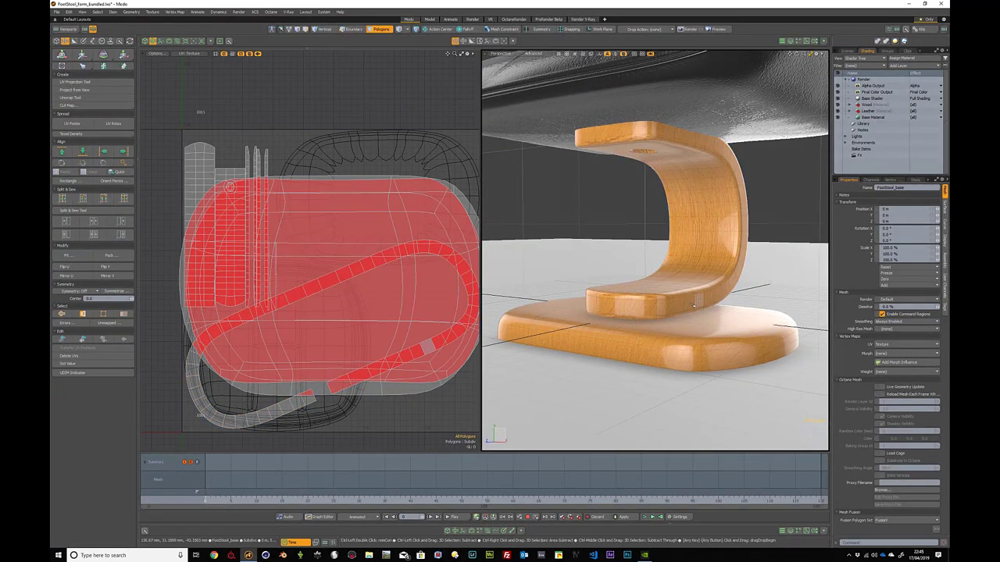
double_click(681, 310)
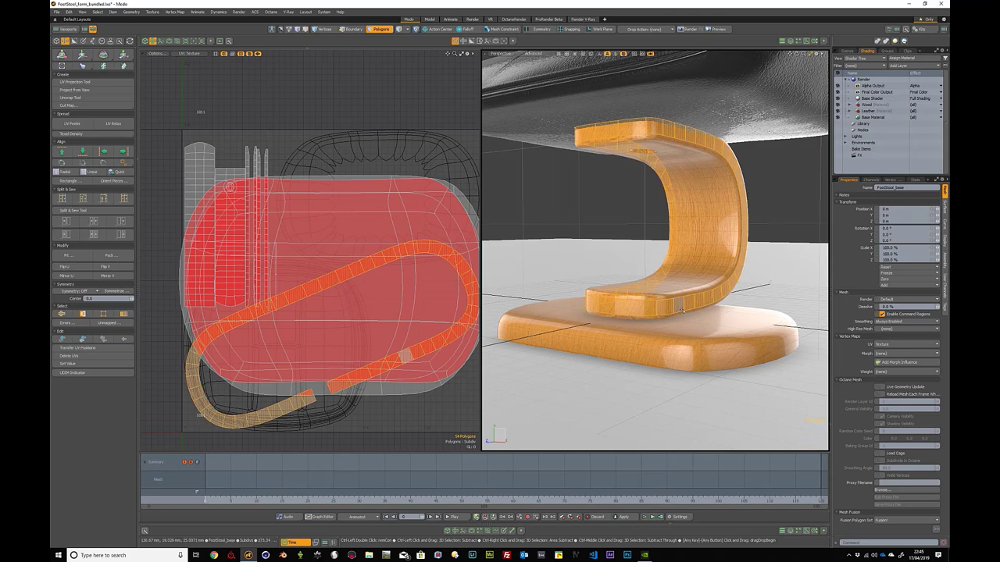
click(62, 181)
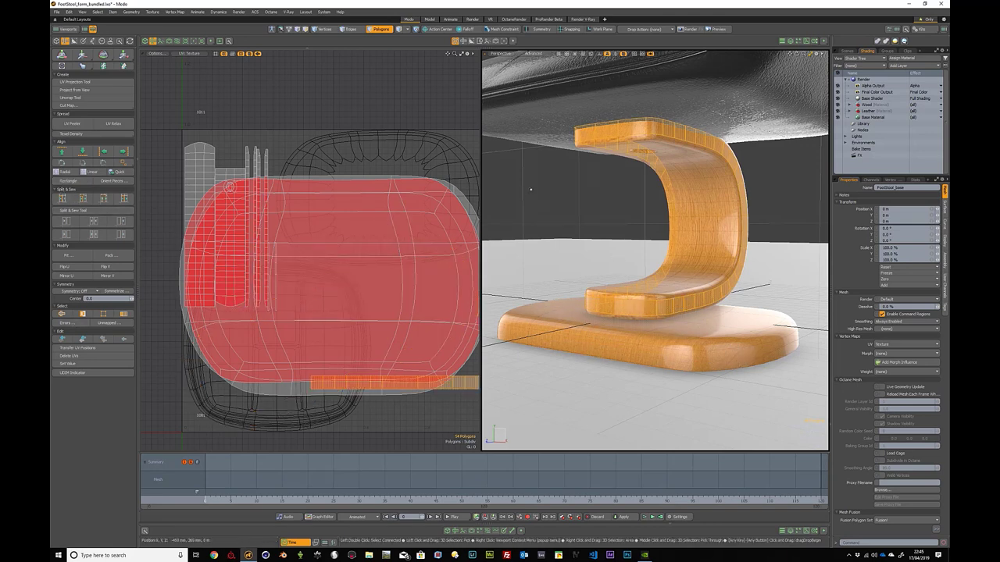
key(Escape)
Step: Repack all UV islands with island reorientation turned off
click(110, 255)
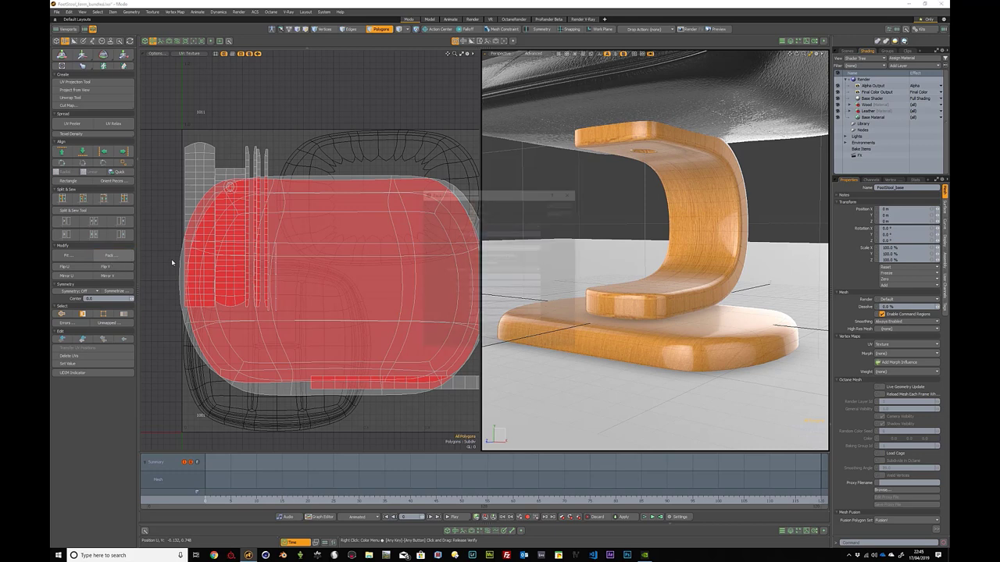
text(30)
click(471, 218)
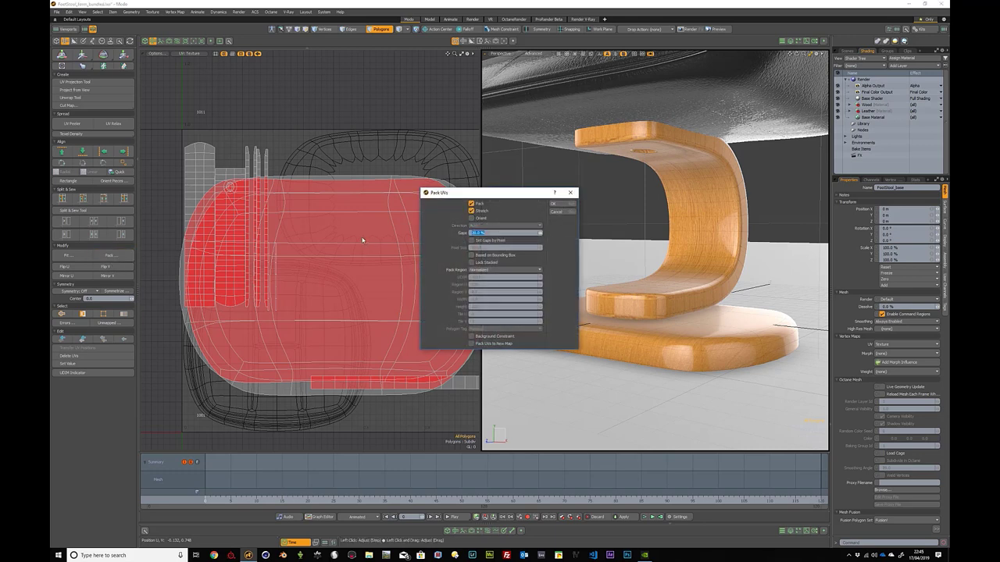
text(5)
click(562, 204)
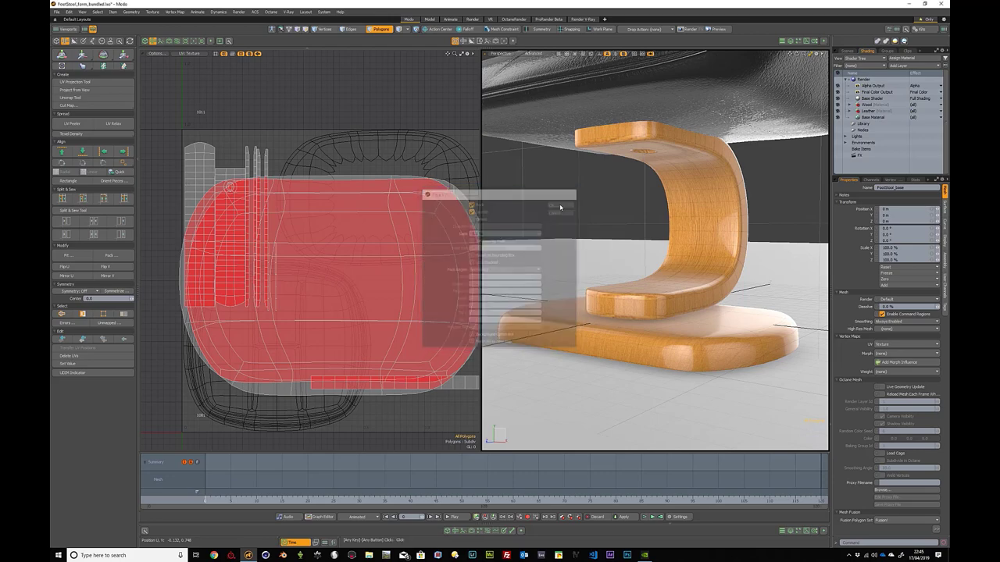
Step: Select the C-shaped support's full polygon loop and start assigning it a new material
mouse_move(583, 206)
alt+mouse_down()
mouse_move(697, 213)
mouse_move(625, 205)
alt+mouse_up()
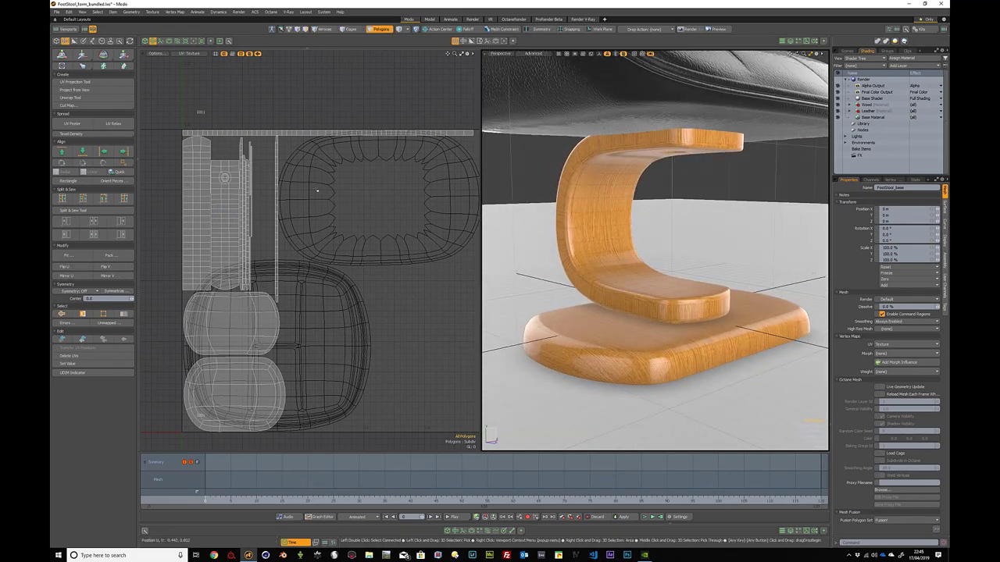
click(648, 310)
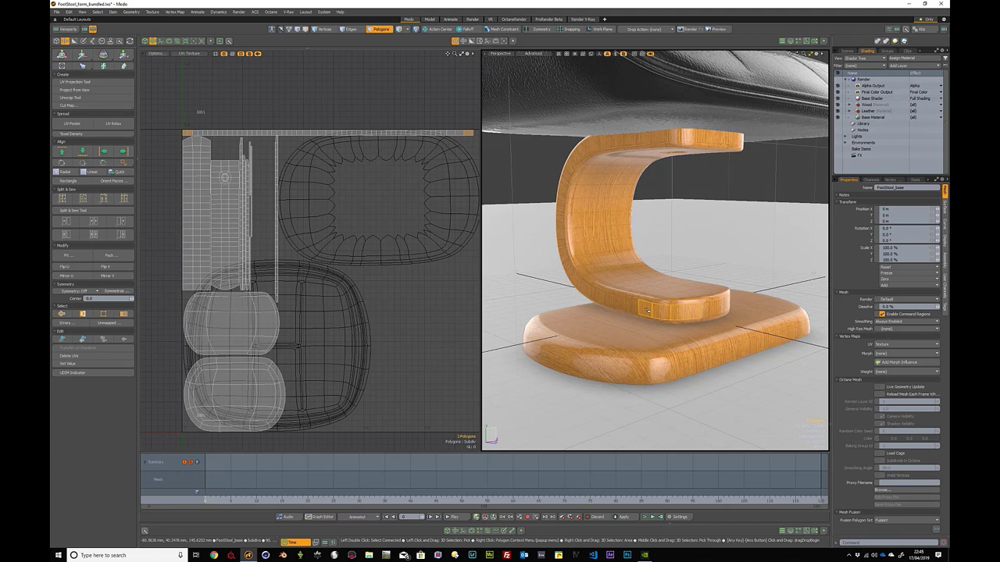
key(l)
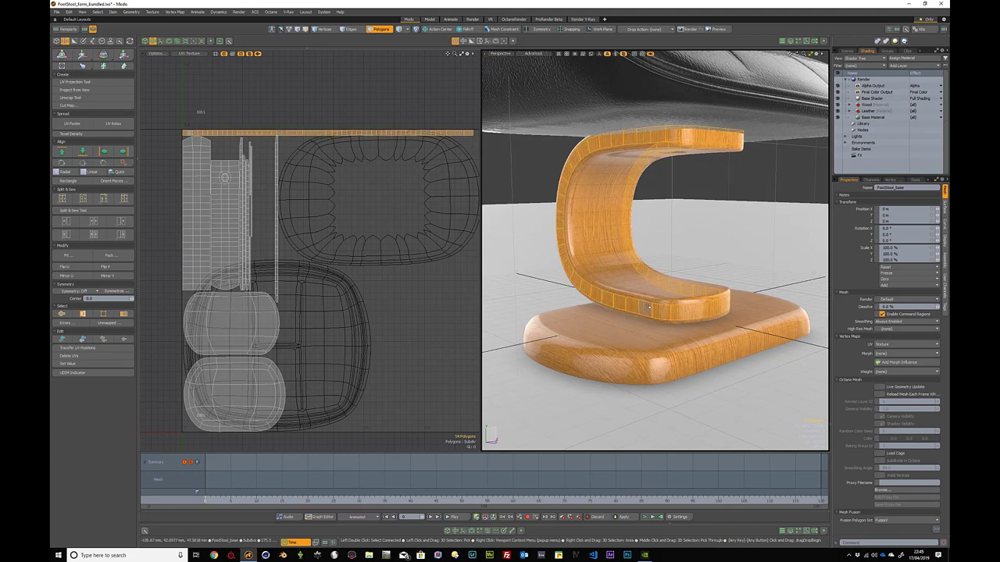
key(m)
text(Mu)
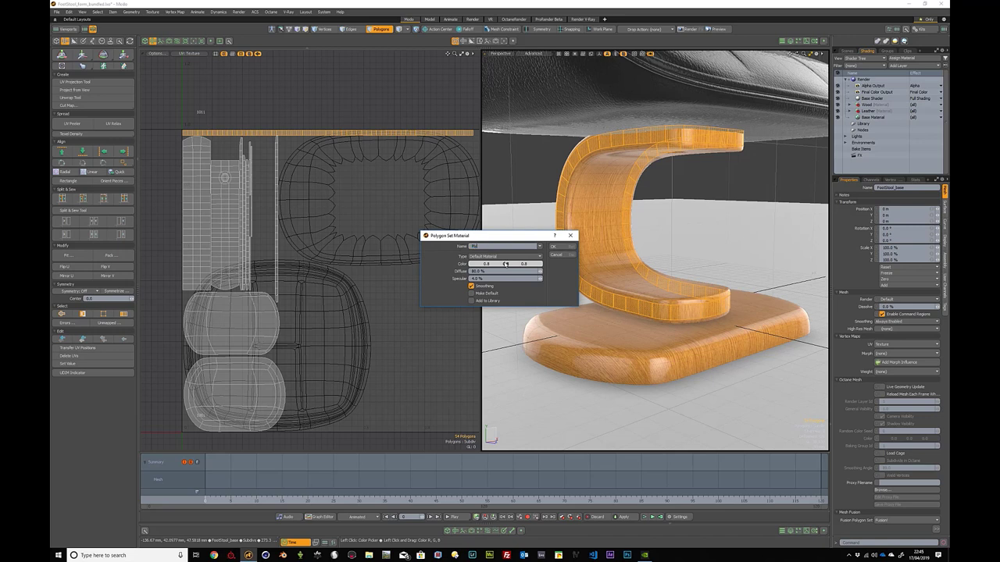
Step: Confirm the new Ply material and add an Image Map layer loading Ply.png
key(Return)
key(Escape)
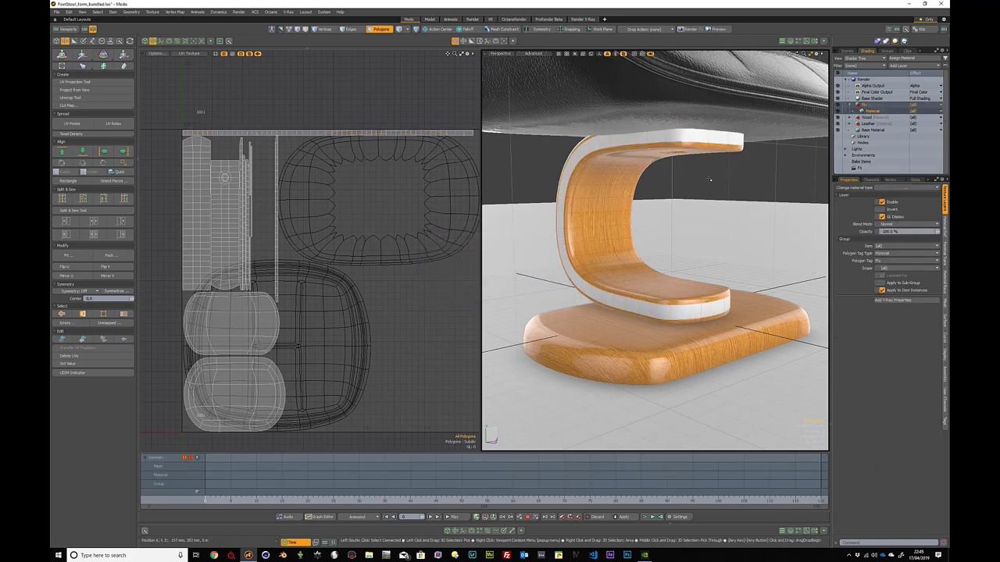
click(871, 111)
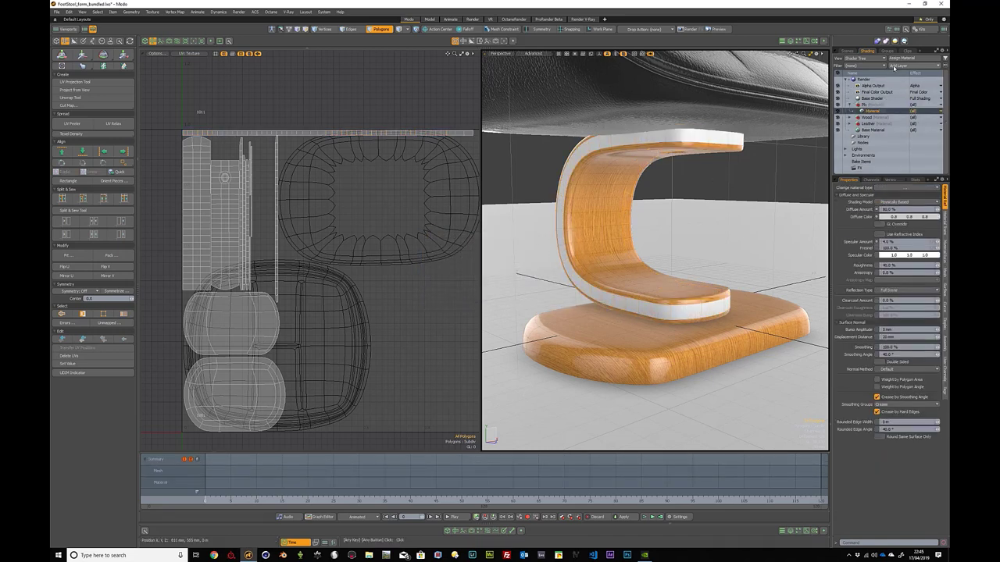
click(895, 66)
mouse_move(883, 109)
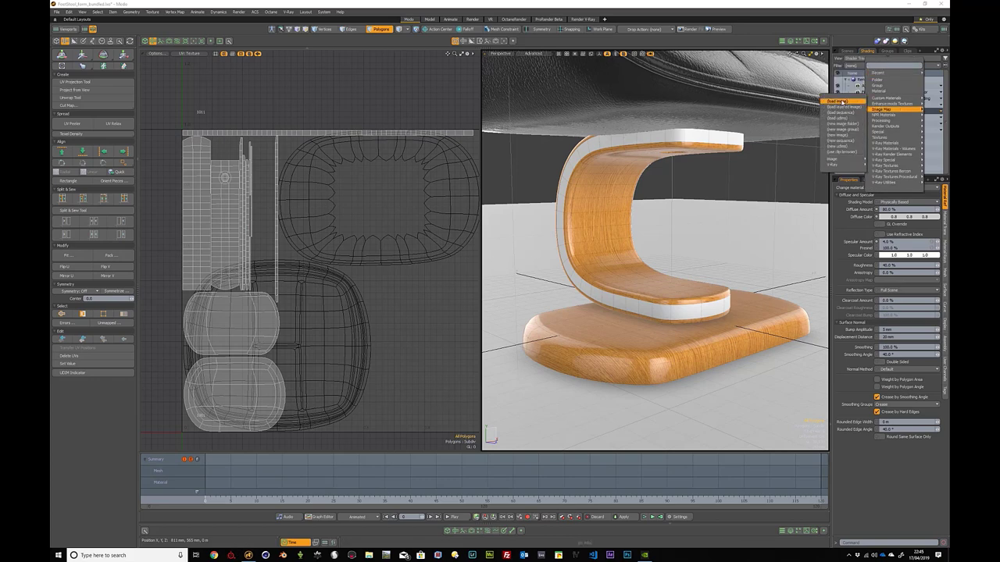
click(835, 101)
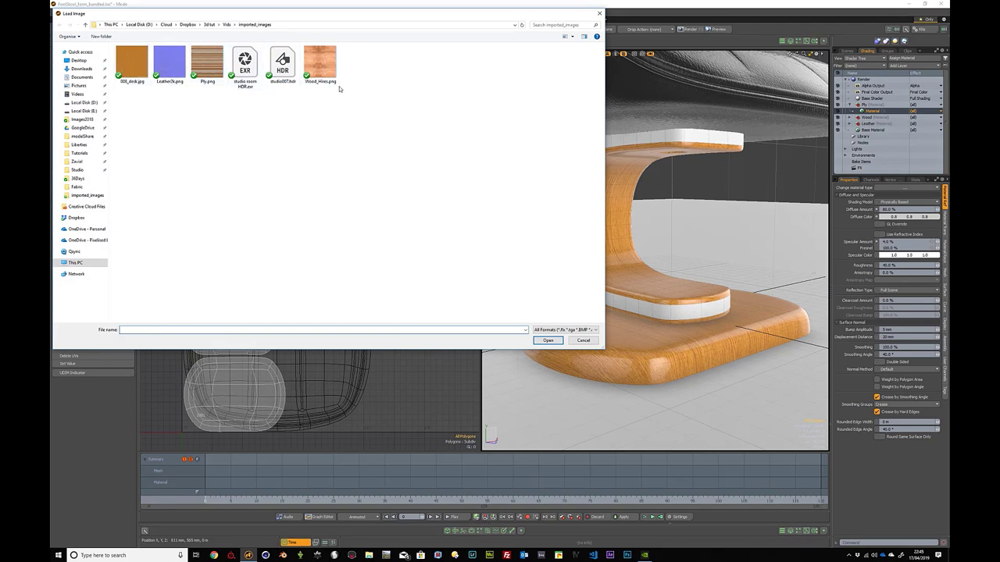
double_click(222, 67)
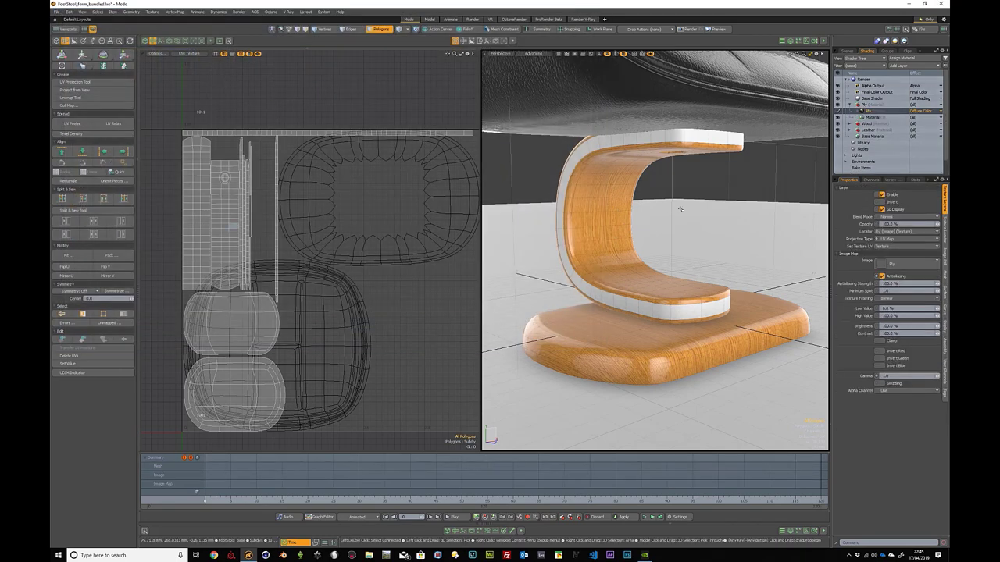
Step: Stretch the support's UV strip vertically to about 1300% and move it down the texture
mouse_move(800, 186)
alt+mouse_down()
mouse_move(727, 263)
mouse_move(687, 235)
alt+mouse_up()
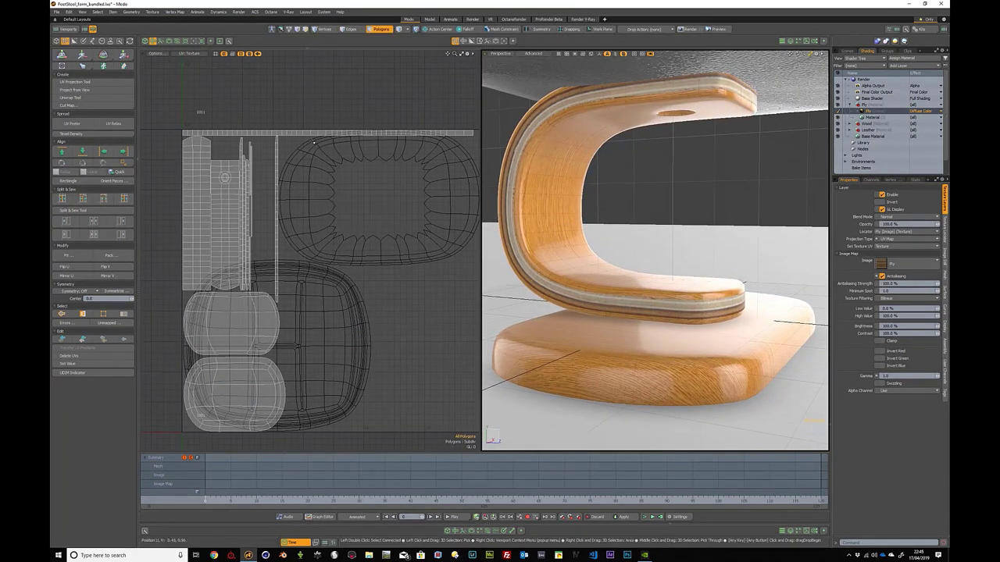
double_click(320, 137)
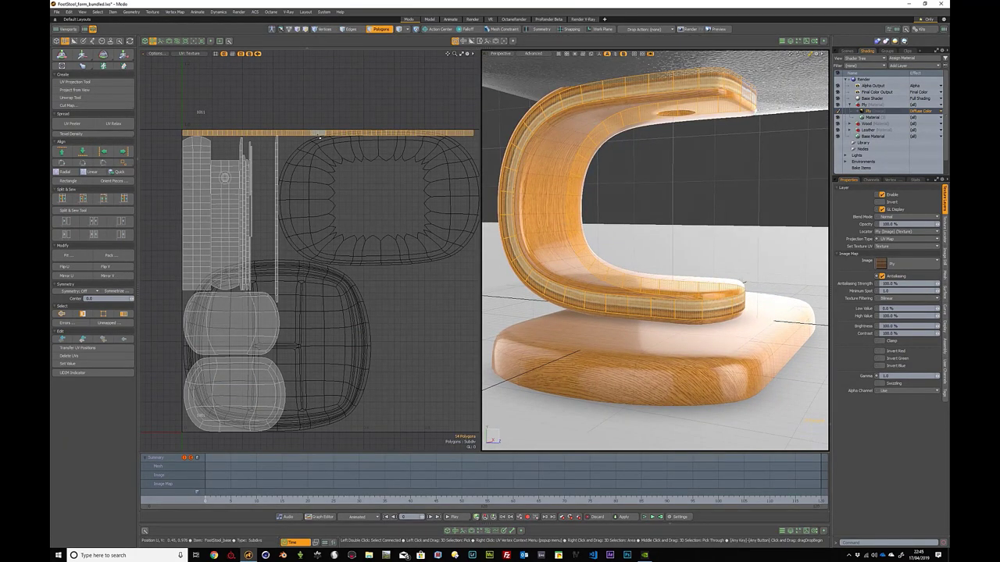
key(y)
drag(327, 92, 327, 31)
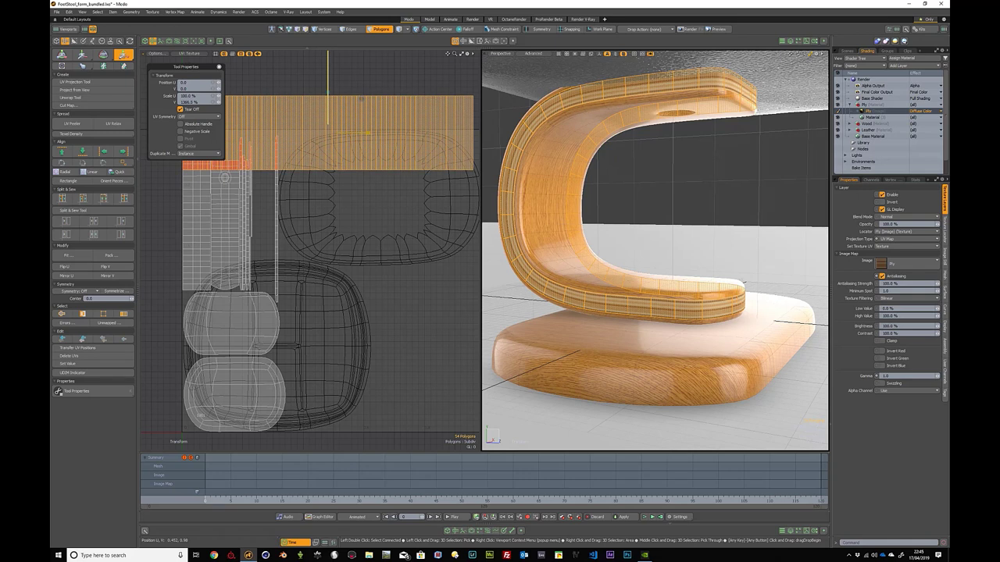
drag(327, 51, 327, 54)
key(w)
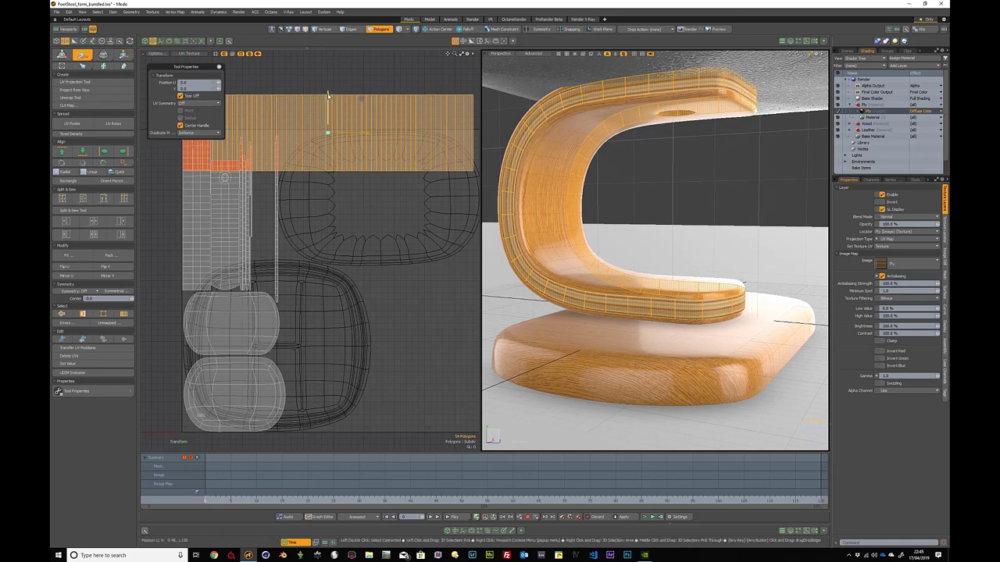
drag(327, 97, 328, 357)
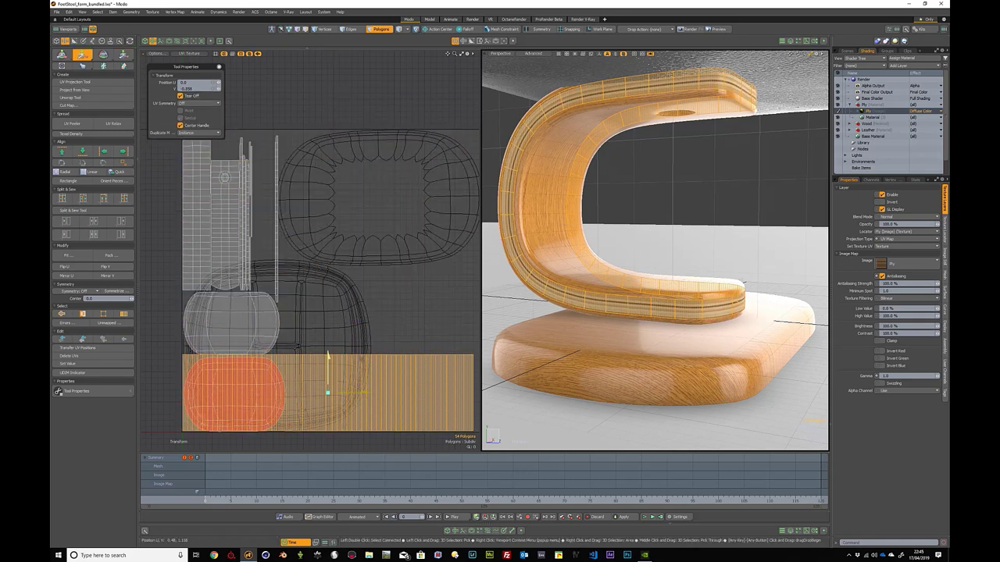
key(q)
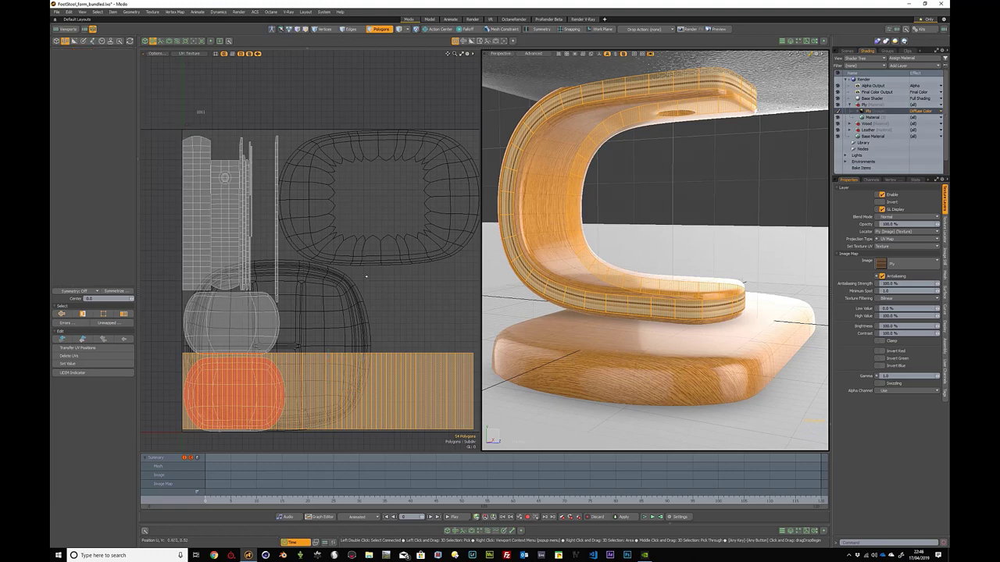
Step: Select the ply support's UV shell and move it upward into place
mouse_move(624, 234)
alt+mouse_down()
mouse_move(540, 238)
mouse_move(660, 237)
mouse_move(594, 239)
alt+mouse_up()
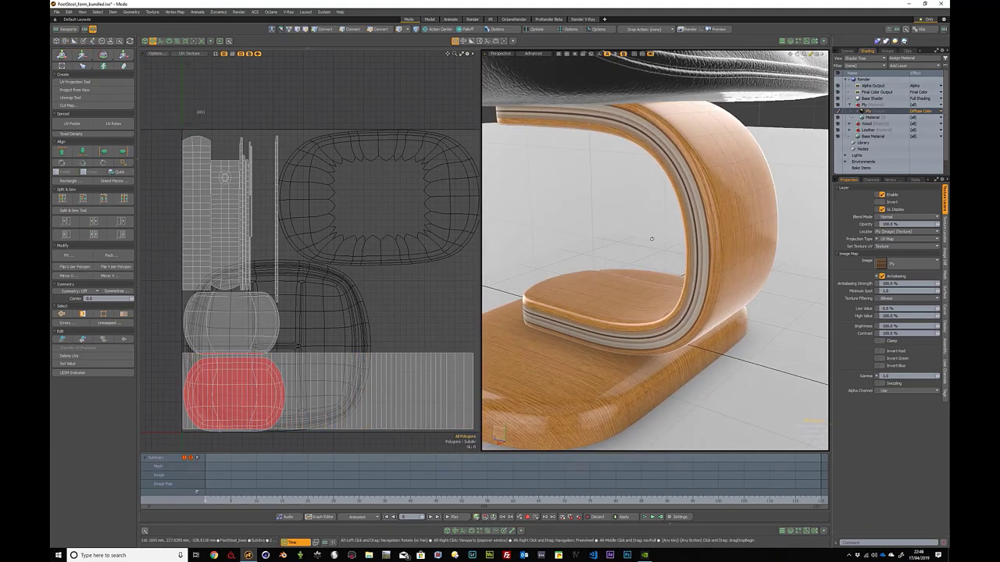
key(3)
double_click(364, 388)
key(w)
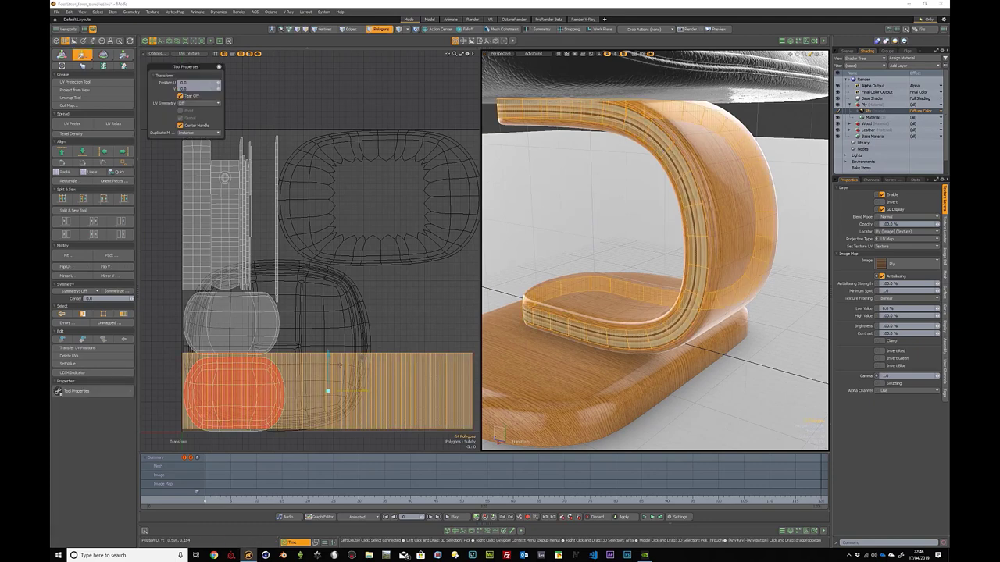
mouse_move(329, 363)
mouse_down()
mouse_move(328, 274)
mouse_move(328, 302)
mouse_up()
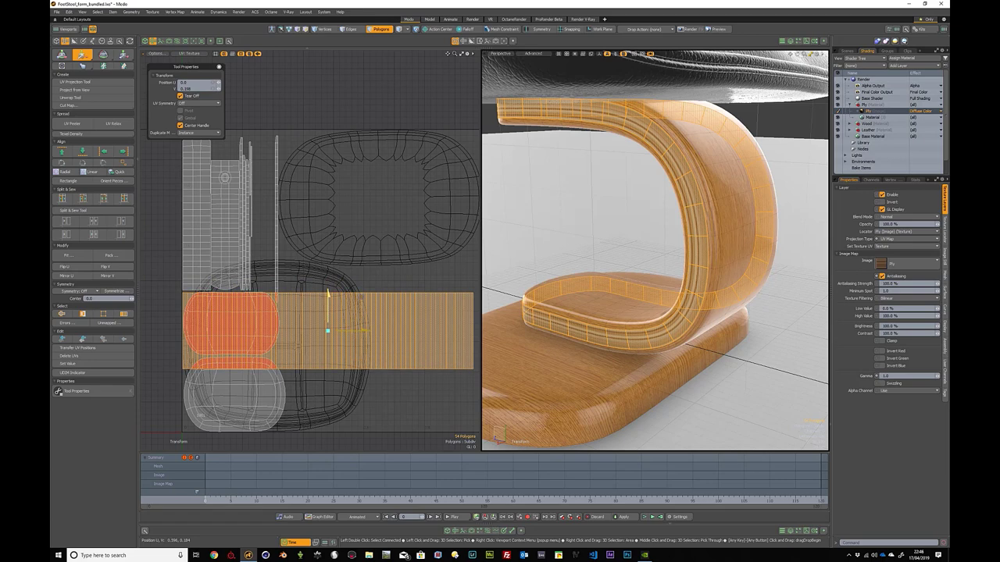
key(space)
click(369, 219)
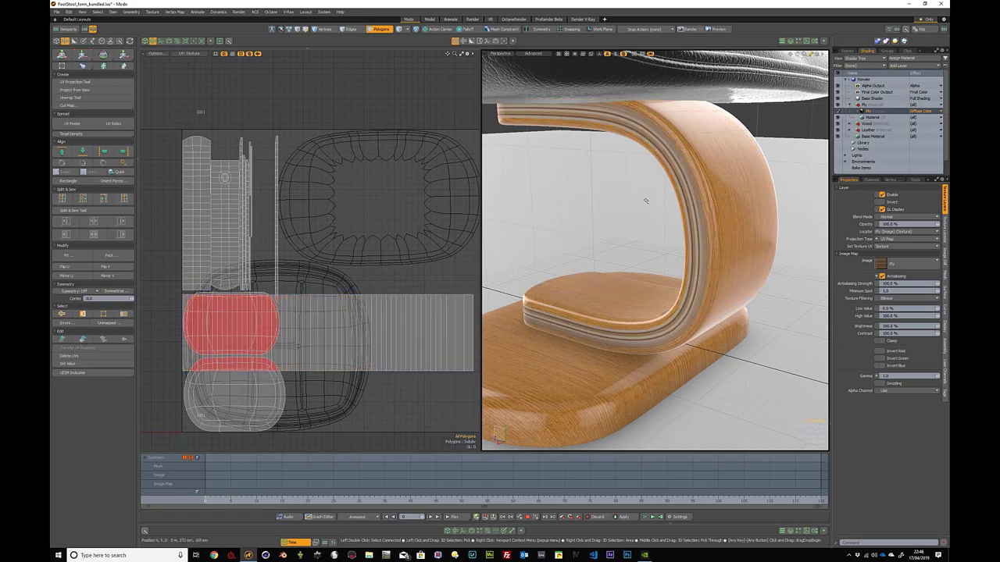
scroll(645, 200, down, 5)
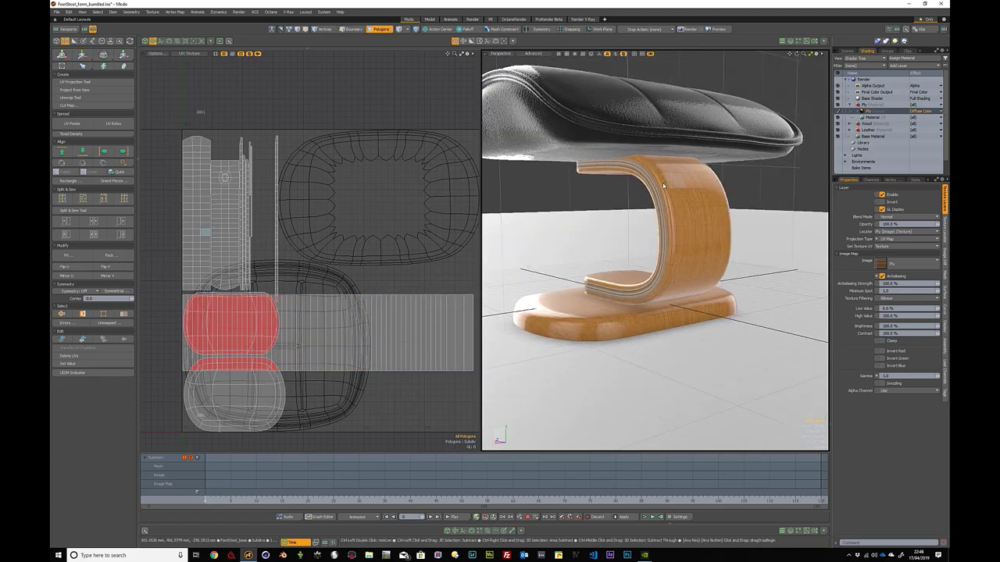
Step: Select the whole wooden strip's polygons from the render camera, then return to perspective
key(ctrl+space)
click(658, 207)
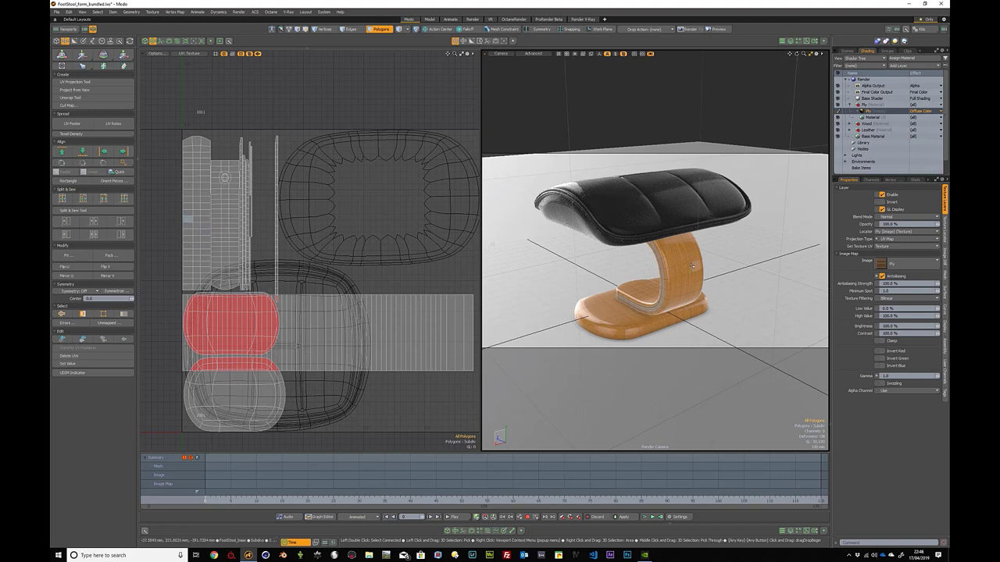
drag(687, 263, 685, 276)
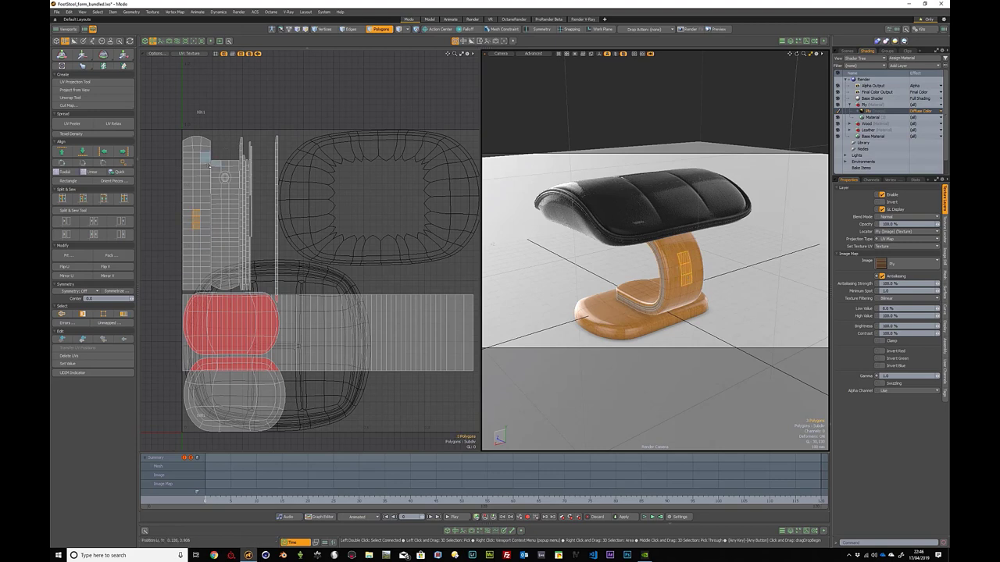
double_click(652, 266)
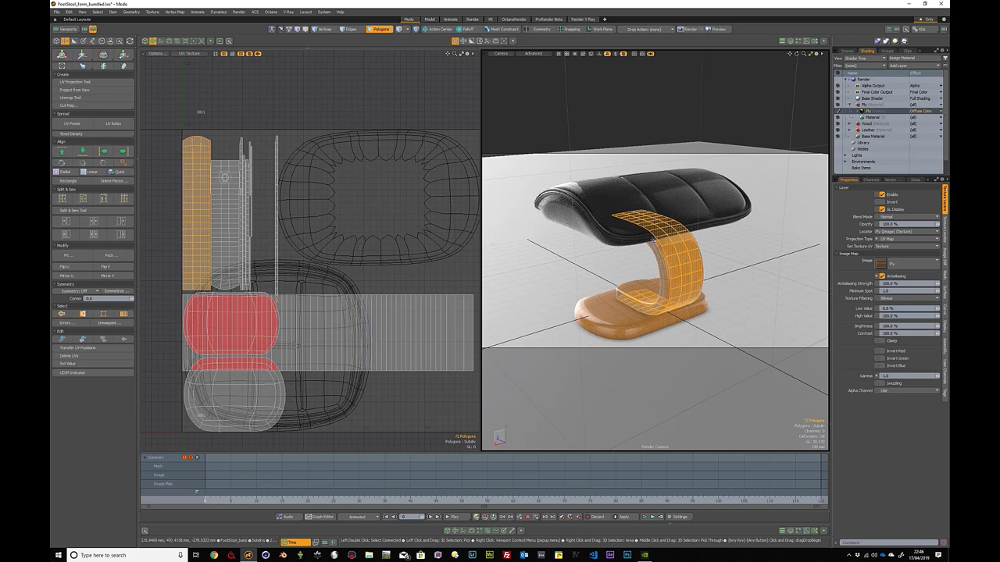
key(ctrl+space)
click(676, 234)
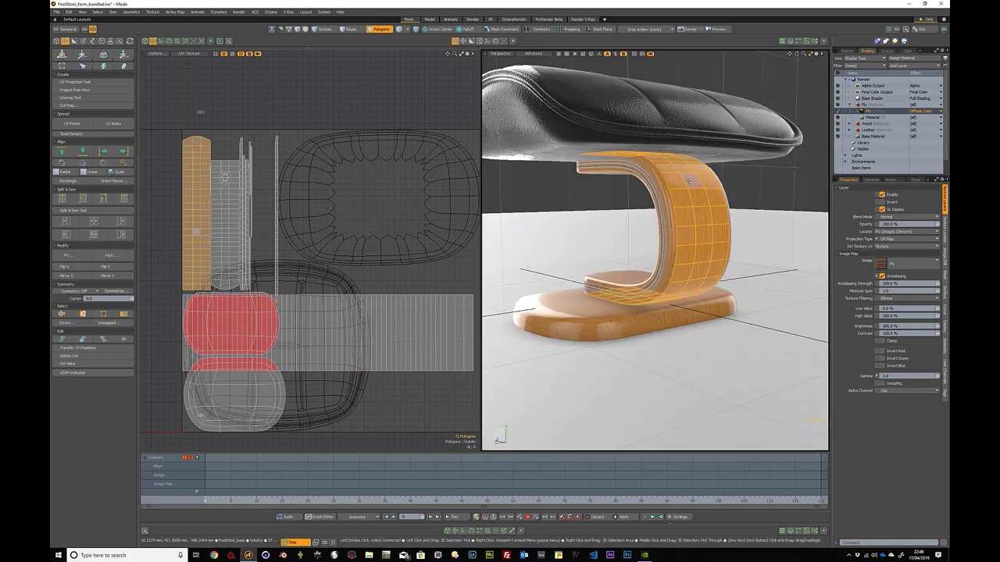
Step: Select the support's tall UV island and unwrap the selected polygons
key(shift)
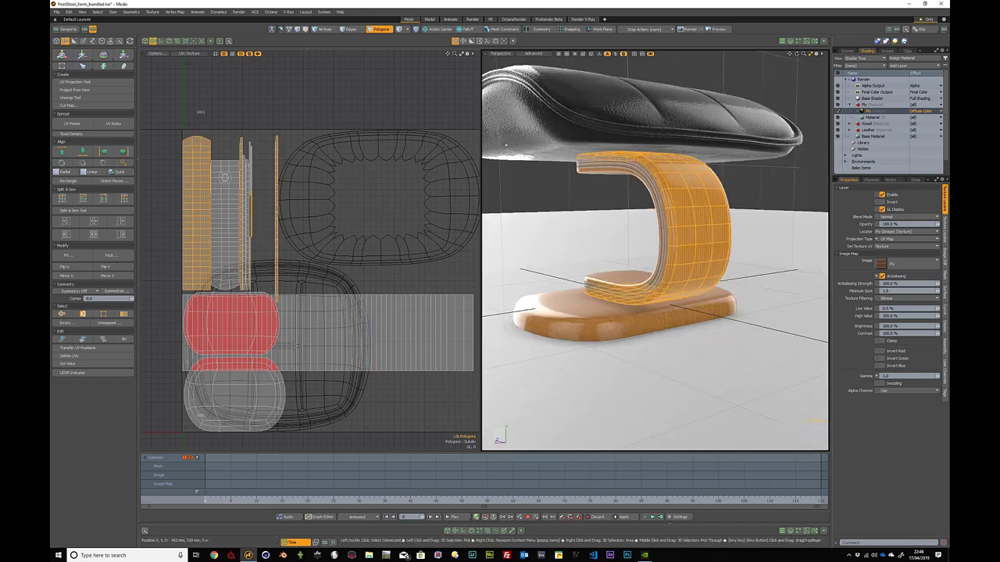
click(412, 104)
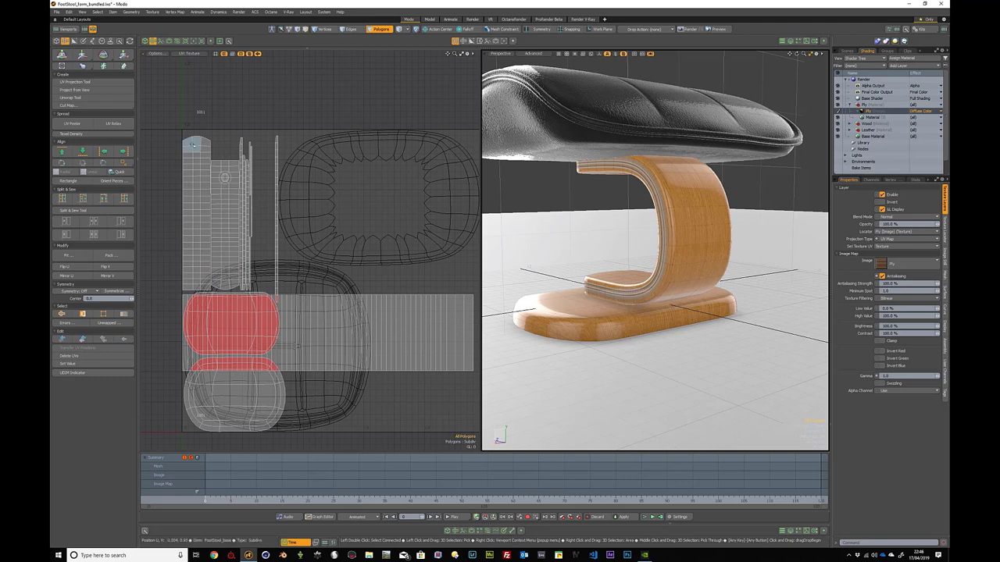
double_click(197, 146)
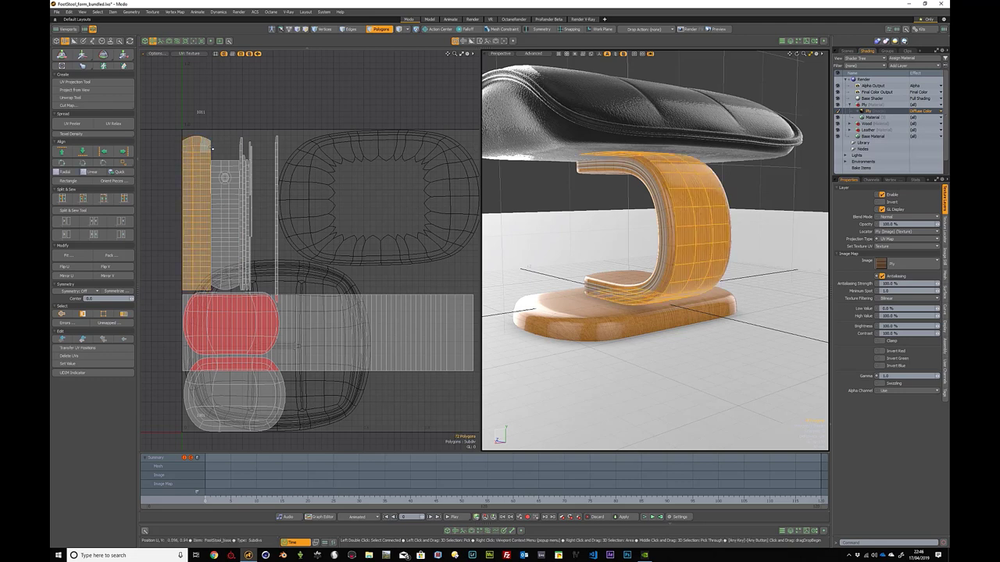
key(shift)
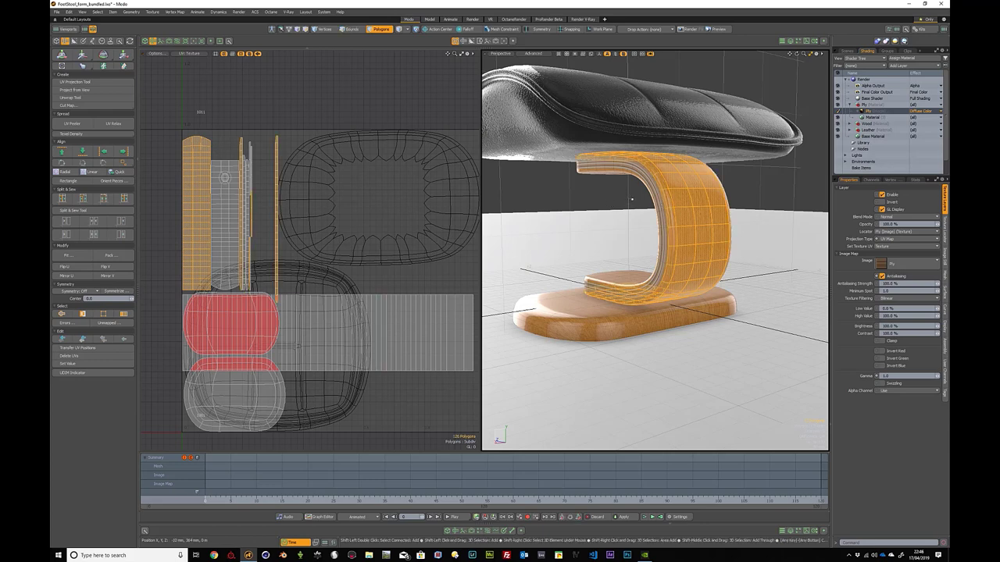
alt+drag(632, 199, 593, 187)
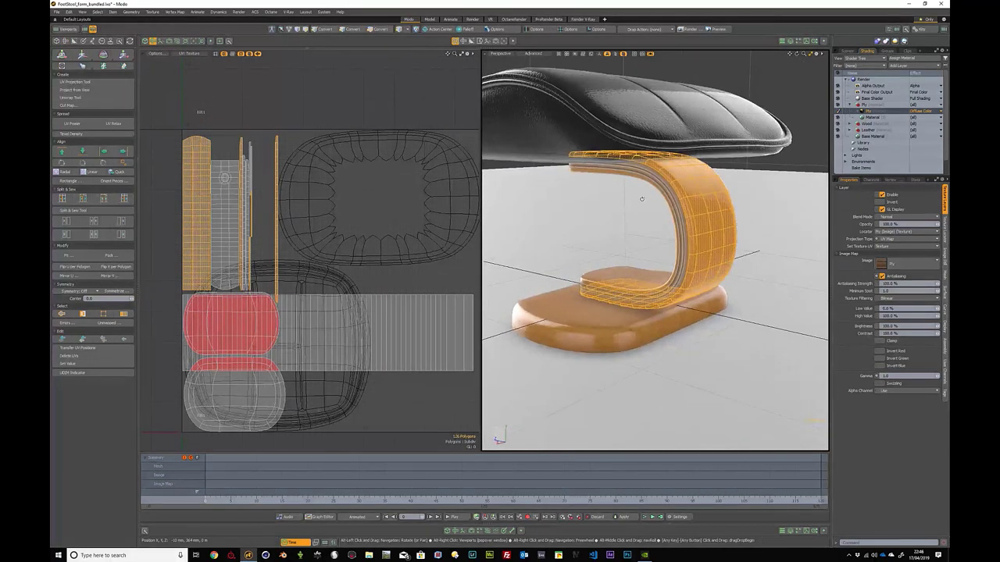
click(70, 98)
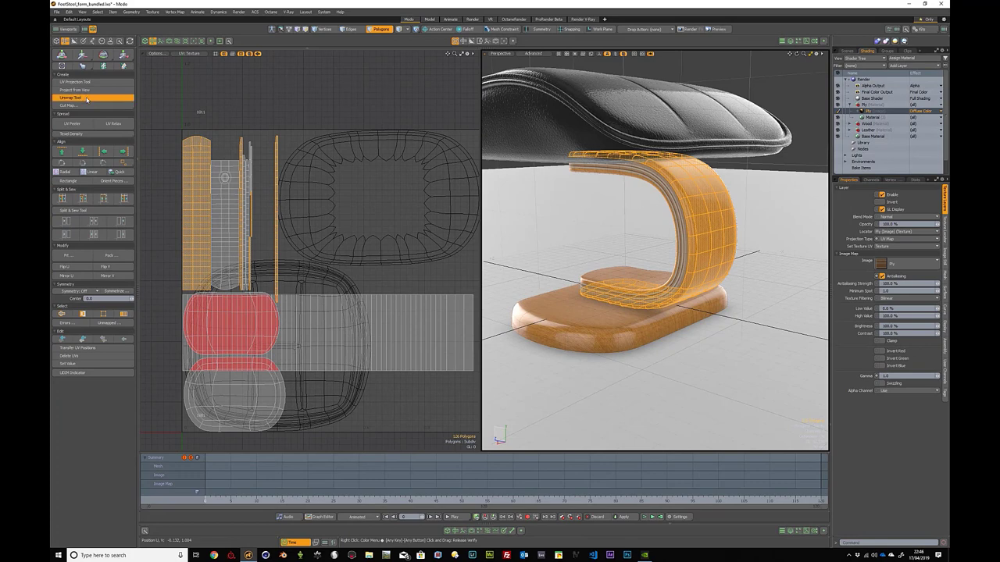
click(579, 186)
key(q)
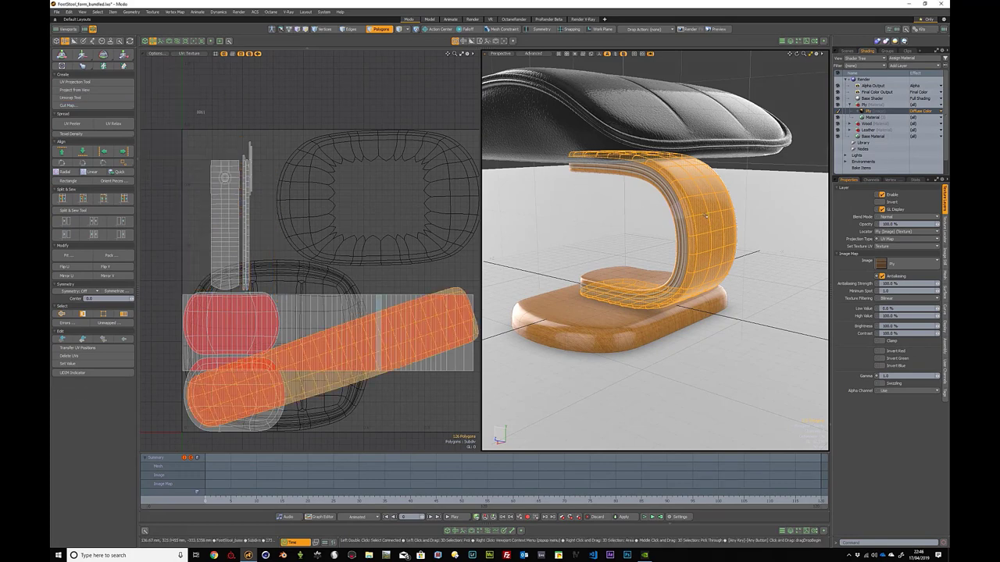
Step: Rotate the bent plywood UV island to lie horizontally
alt+drag(578, 186, 605, 213)
click(604, 213)
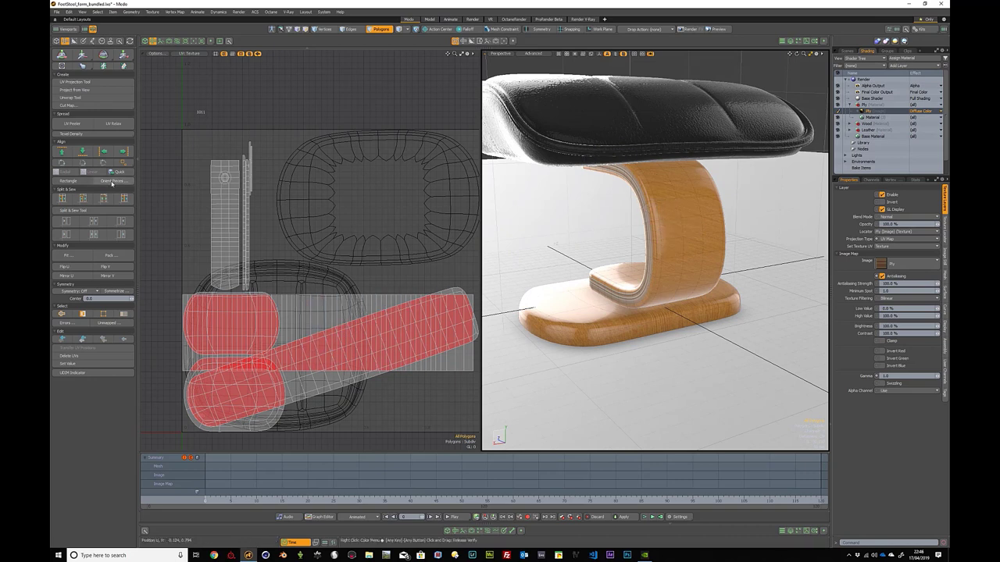
double_click(330, 390)
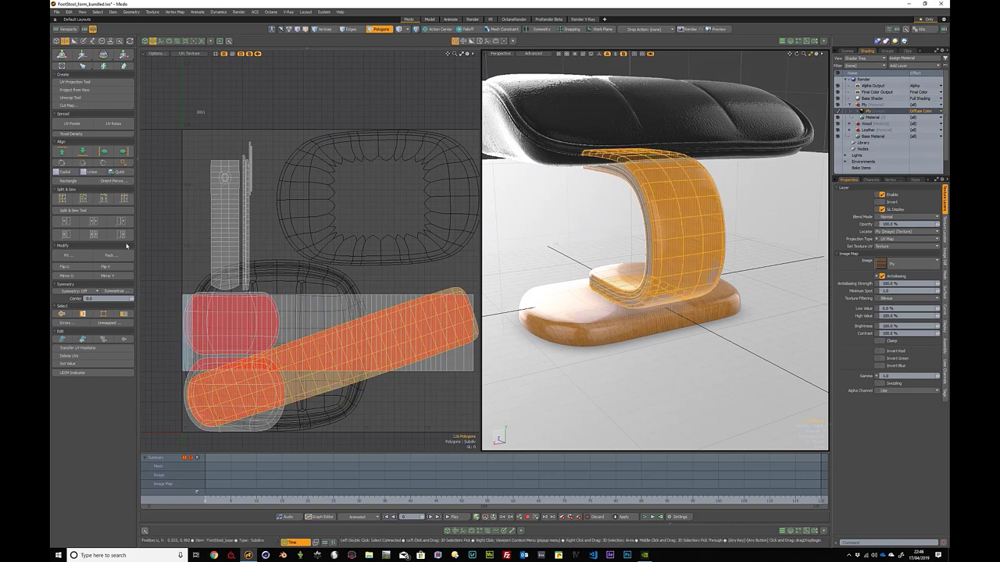
click(114, 181)
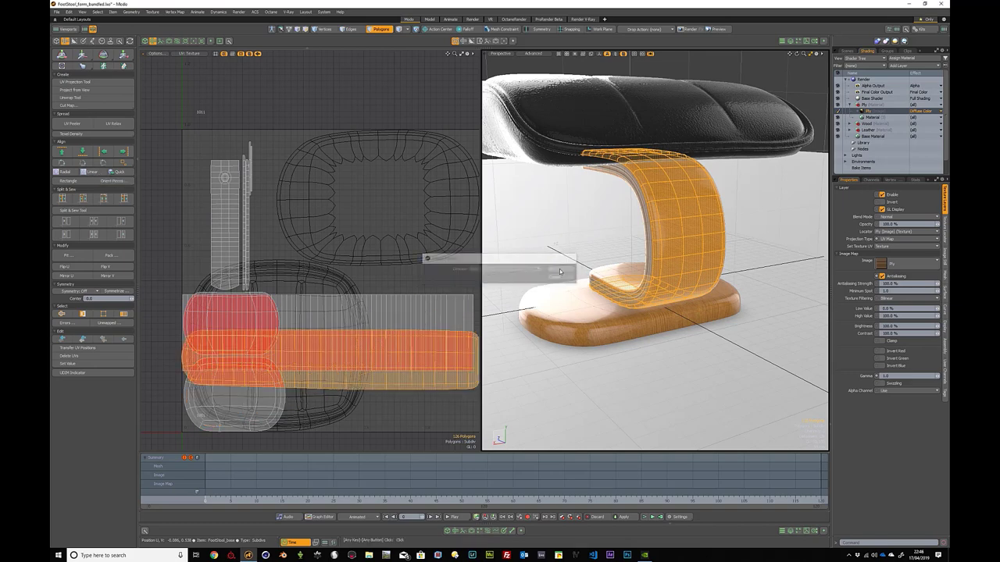
key(5)
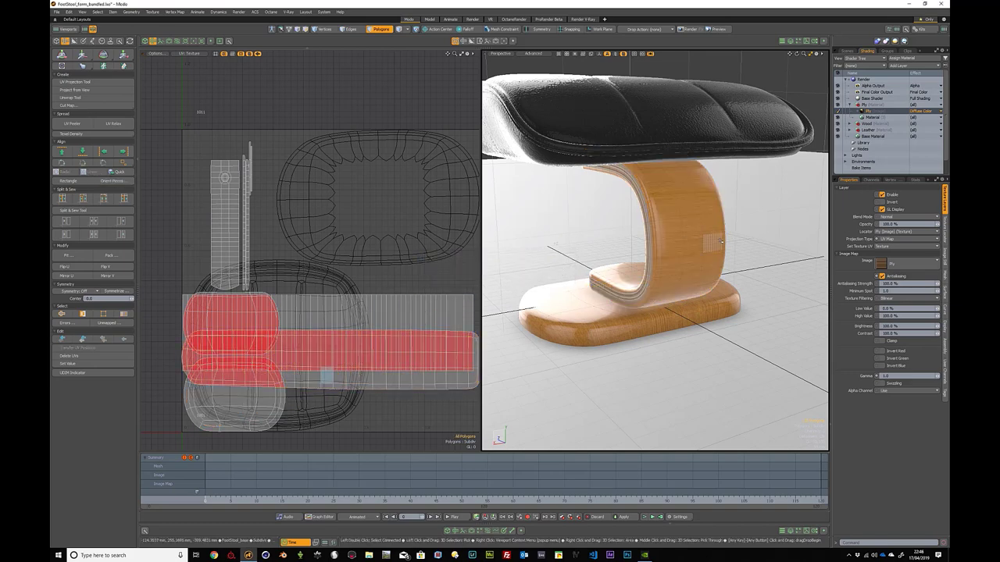
Step: Select the plywood mesh's polygons and rotate its UV island upright by -90 degrees
mouse_move(712, 242)
alt+mouse_down()
mouse_move(694, 234)
mouse_move(709, 212)
alt+mouse_up()
scroll(639, 231, up, 3)
key(3)
double_click(416, 388)
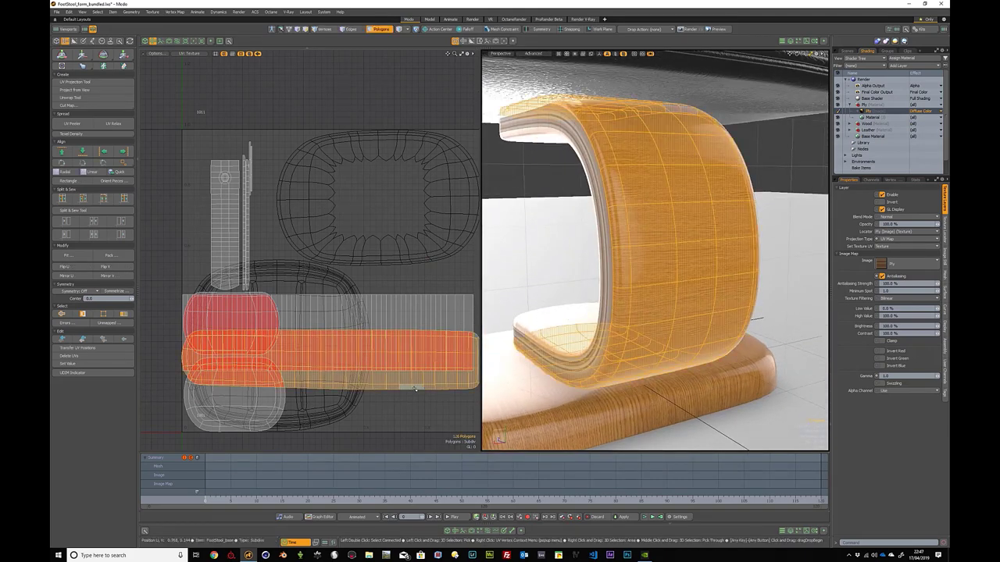
key(e)
drag(371, 333, 366, 389)
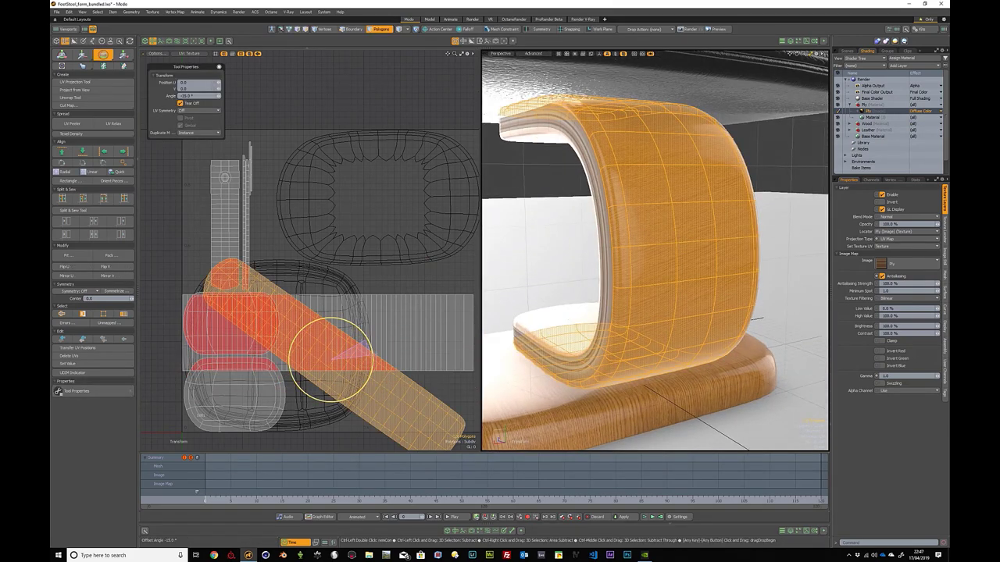
Step: Finish the rotation and repack the UV islands
key(space)
click(547, 234)
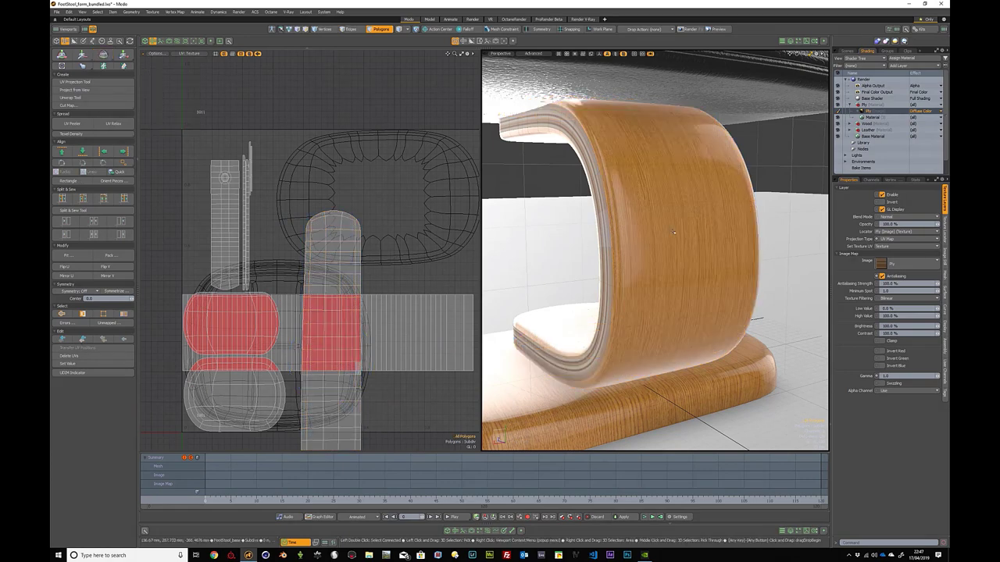
mouse_move(593, 234)
alt+mouse_down()
mouse_move(704, 227)
mouse_move(664, 231)
alt+mouse_up()
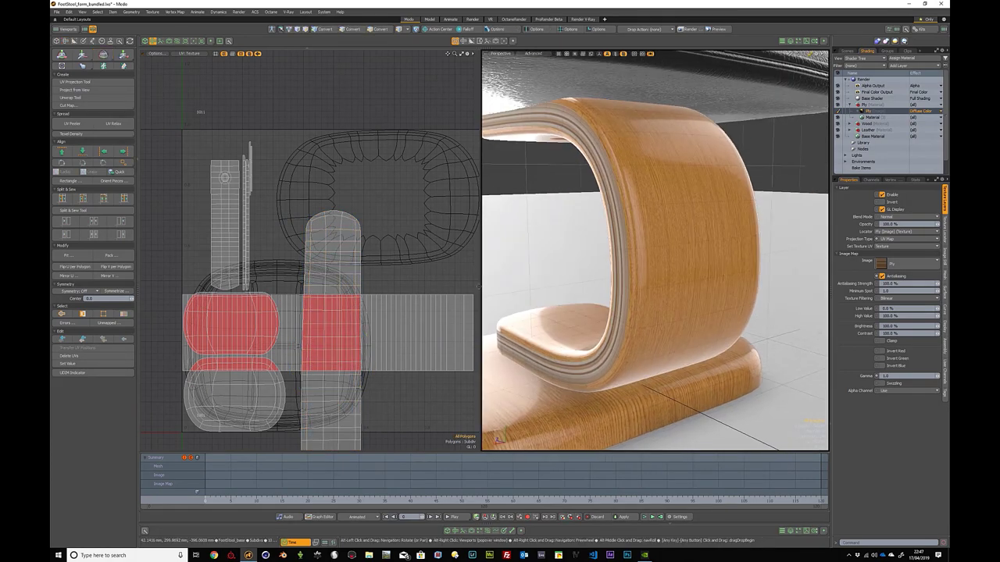
click(110, 255)
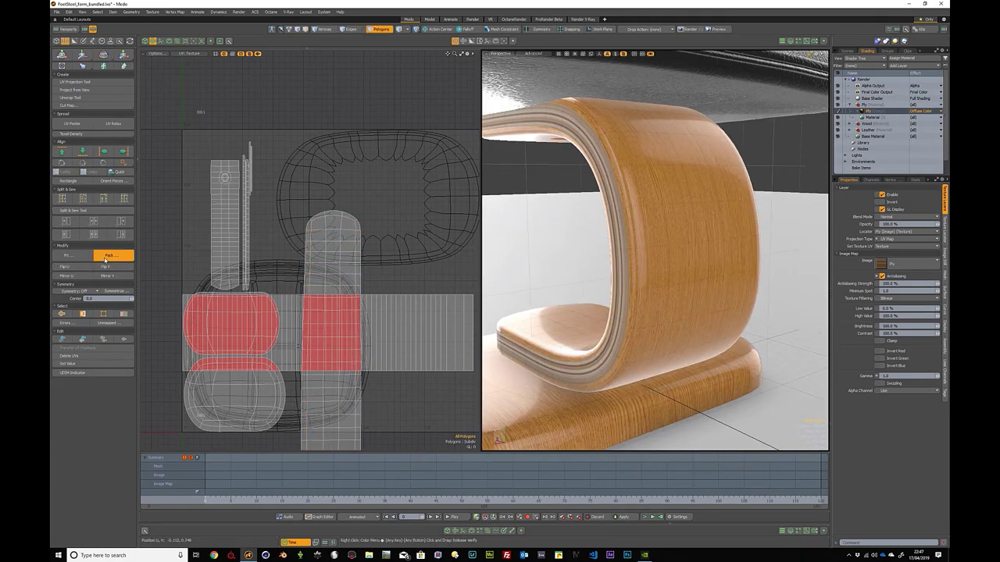
click(560, 205)
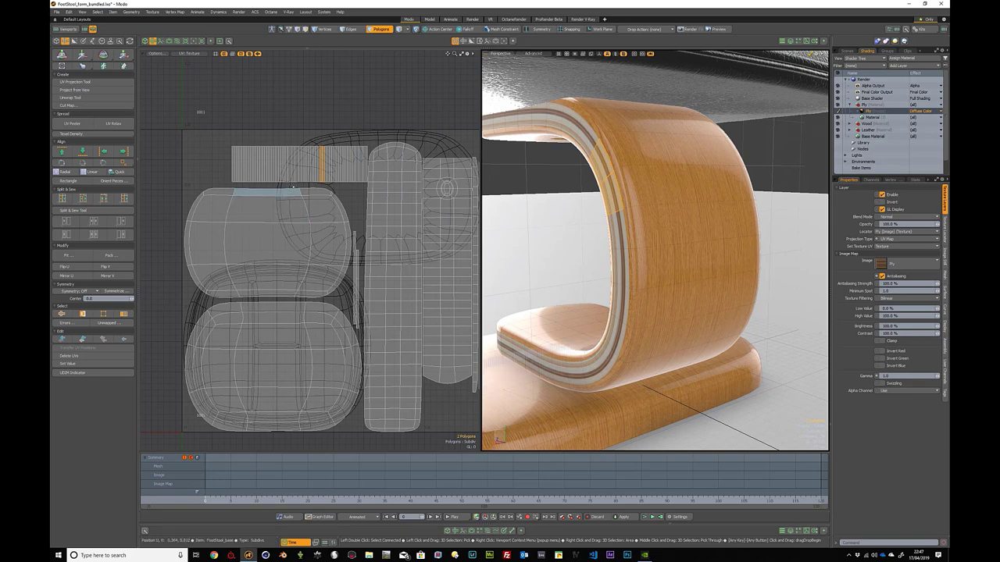
Step: Enlarge the ply edge strip's UVs horizontally and vertically, then shift them right and down
double_click(289, 164)
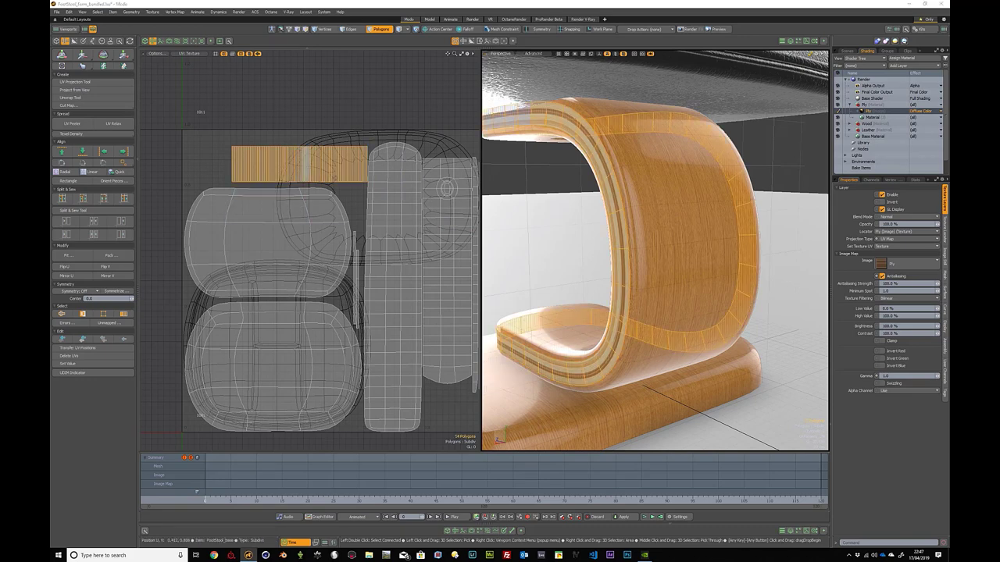
key(y)
scroll(303, 199, down, 3)
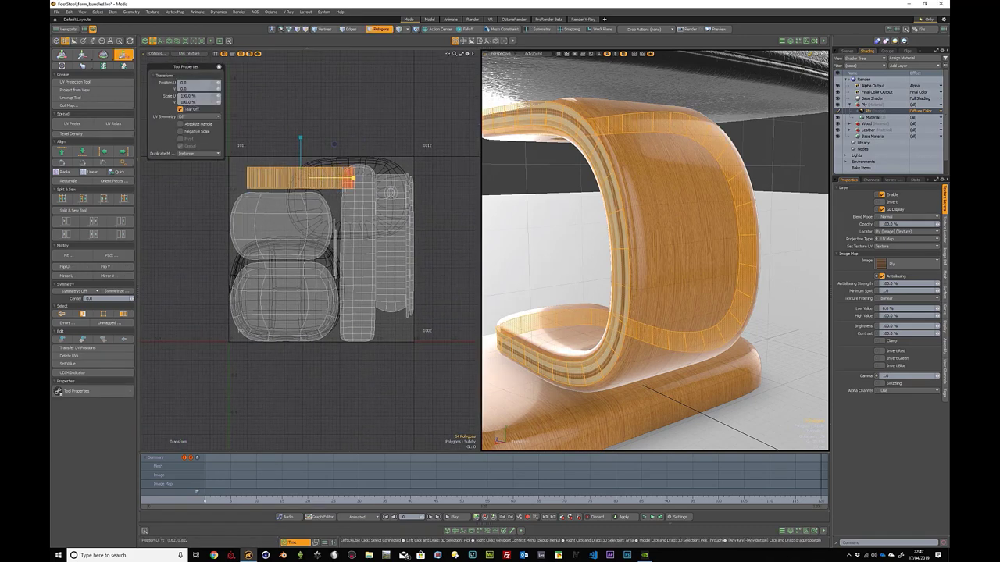
drag(353, 178, 378, 178)
key(w)
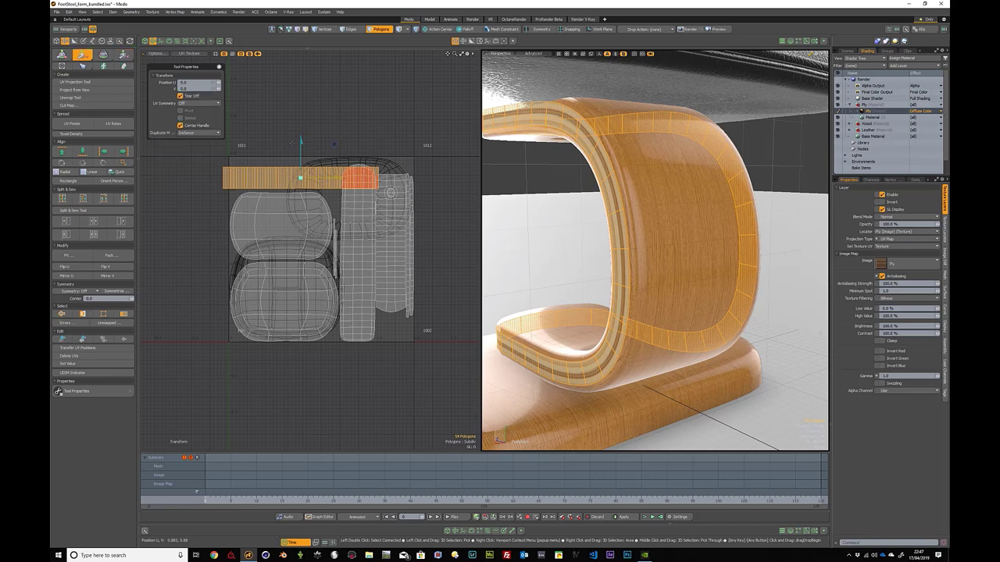
key(r)
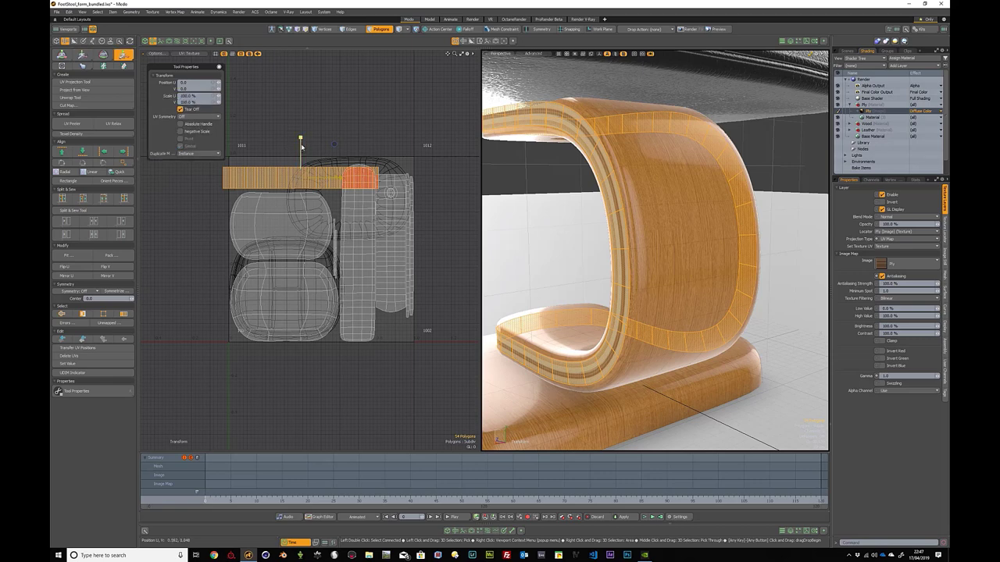
drag(300, 144, 300, 81)
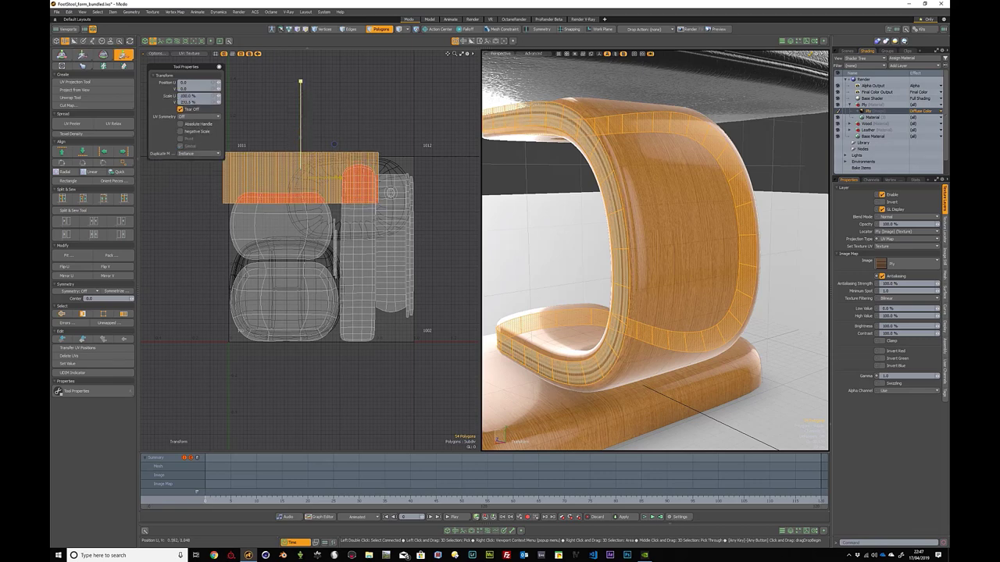
key(w)
drag(325, 169, 335, 199)
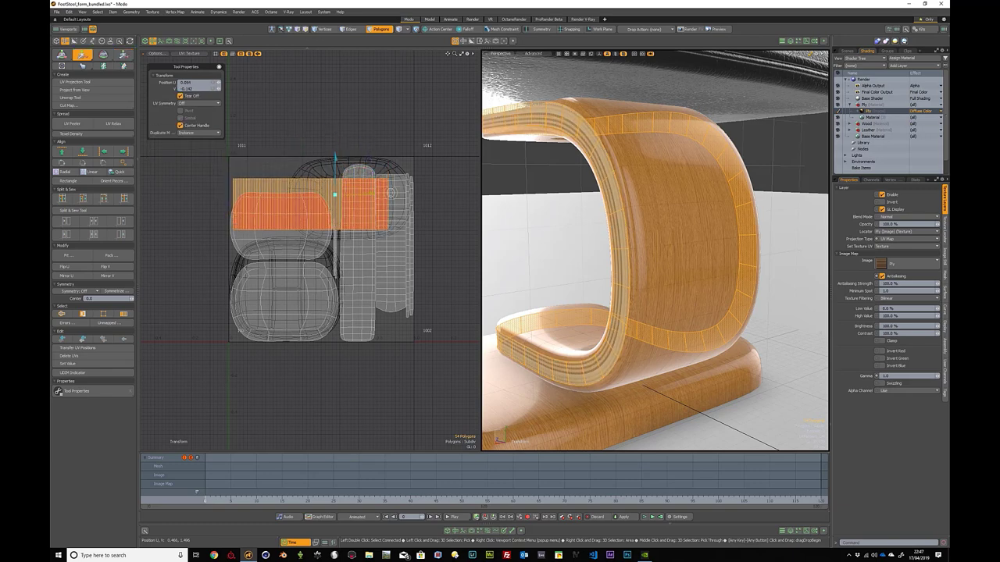
key(q)
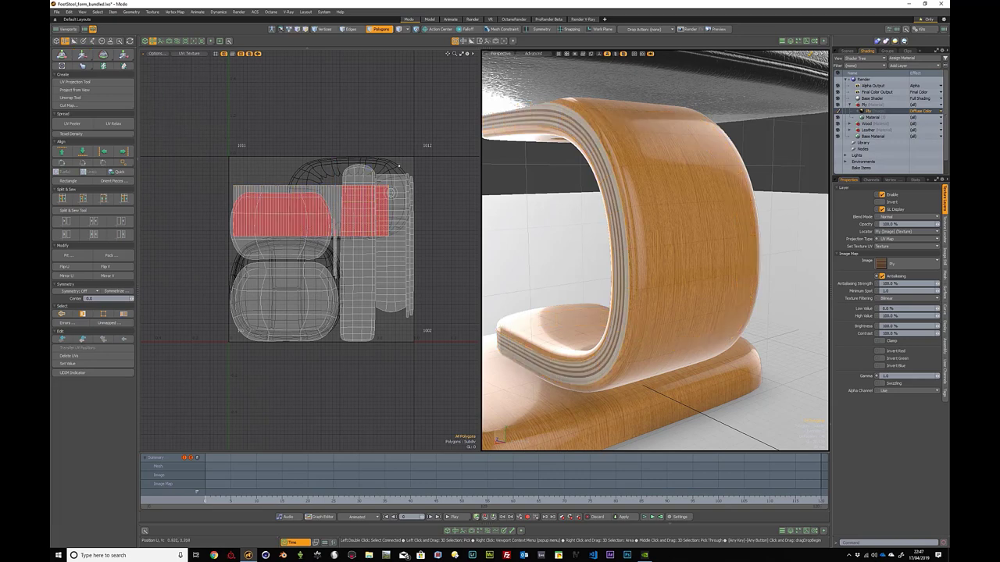
key(ctrl+space)
Step: View through the render camera and replace the 008_desk clip with Wood_Hires.png
click(701, 242)
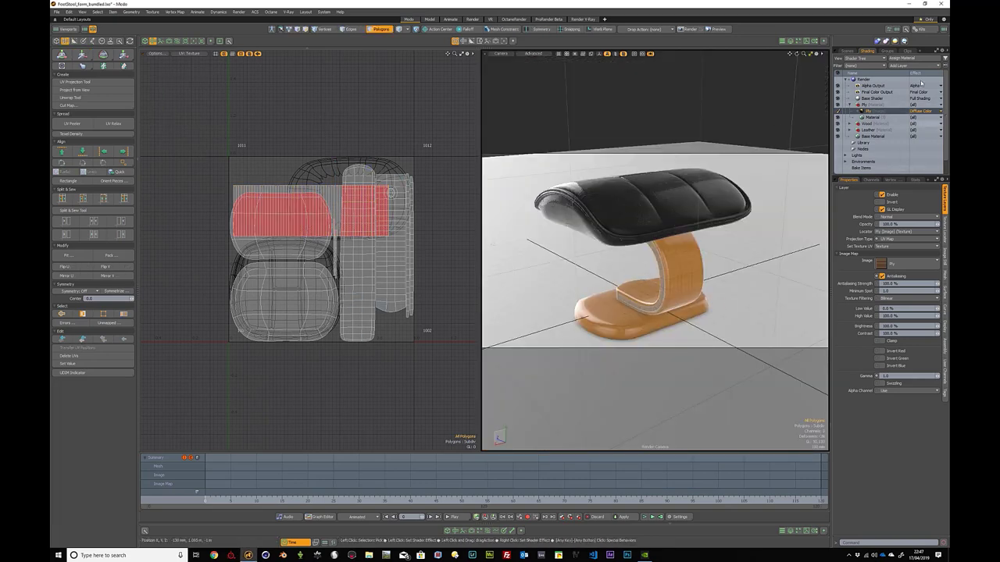
click(908, 51)
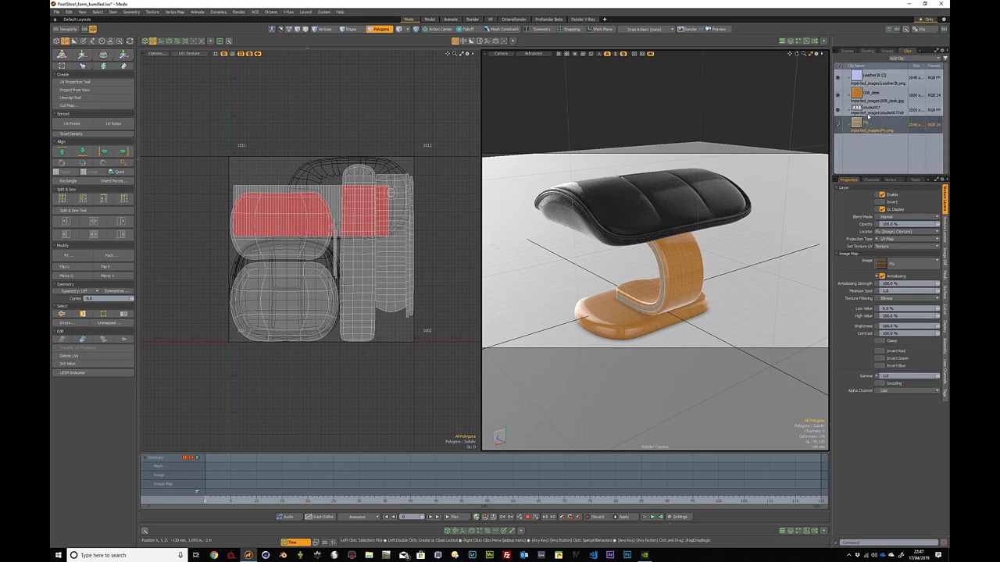
click(904, 100)
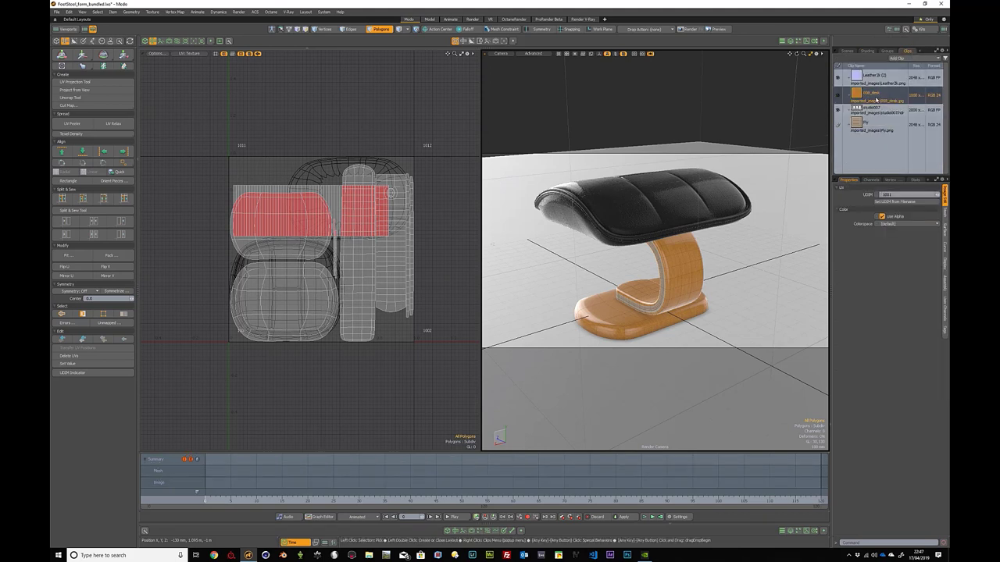
right_click(876, 99)
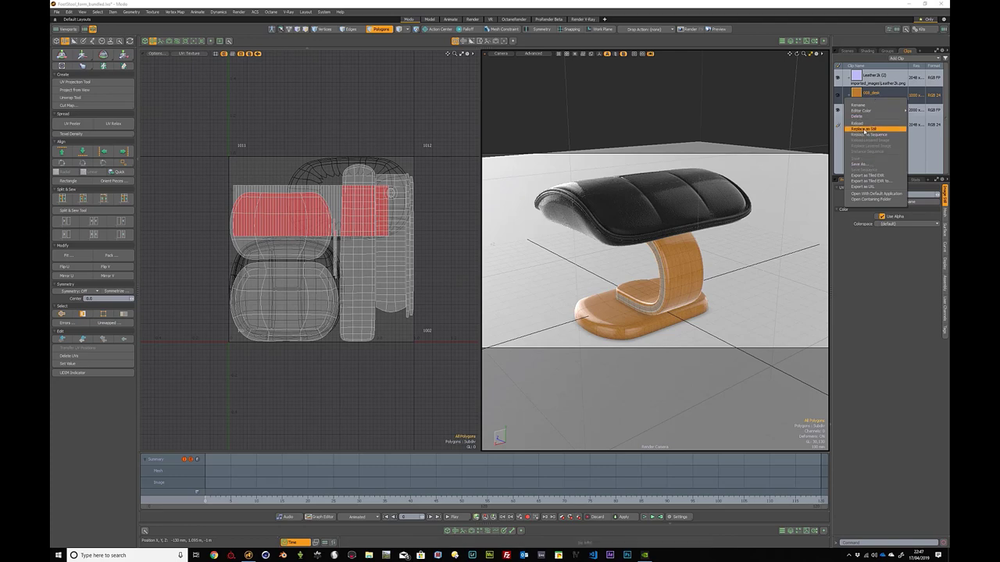
click(863, 129)
double_click(321, 75)
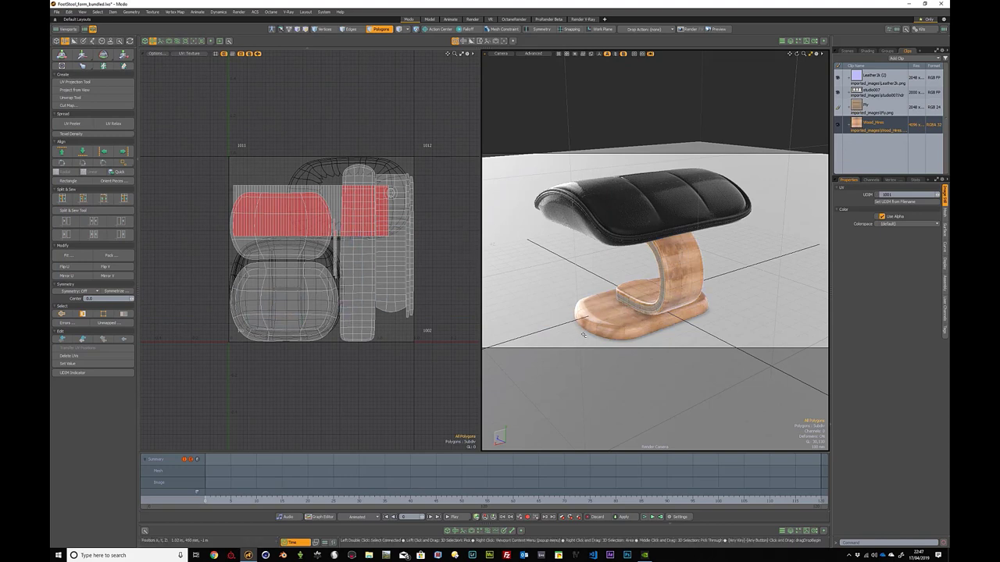
Step: Switch to perspective and orbit in close to inspect the new wood grain on the base
key(ctrl+space)
click(679, 218)
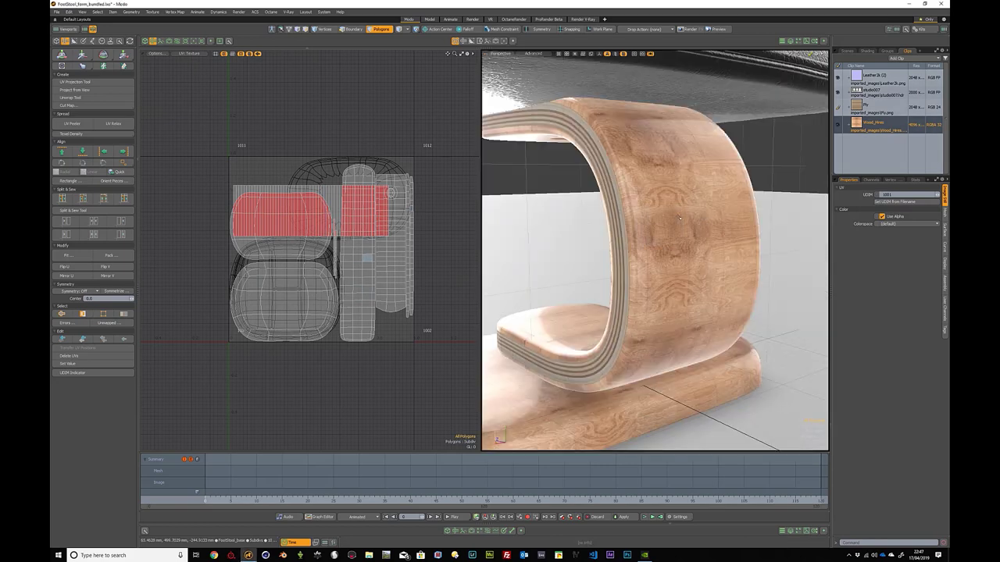
scroll(679, 219, up, 3)
scroll(683, 222, up, 3)
scroll(692, 233, up, 2)
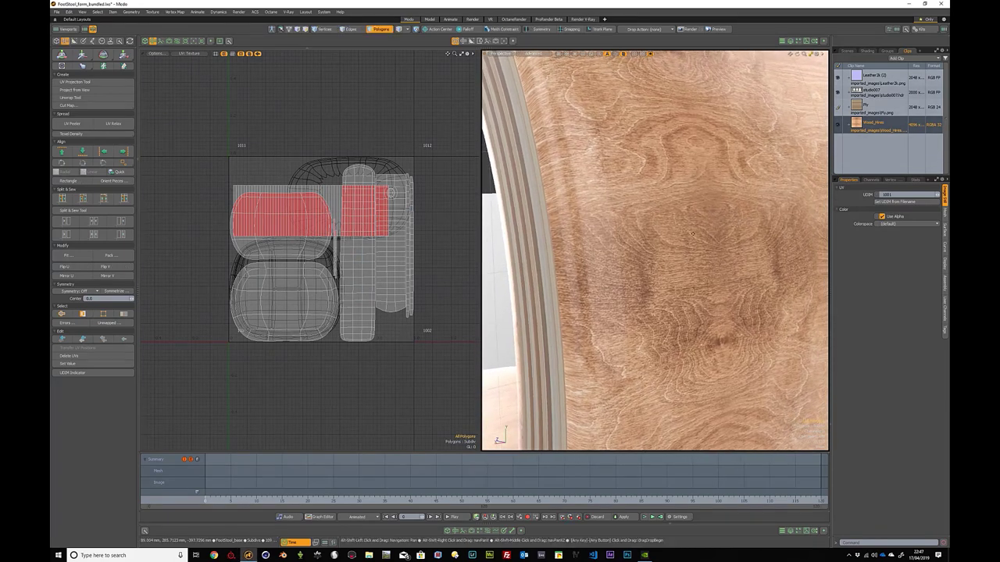
scroll(693, 233, down, 2)
scroll(697, 214, down, 2)
scroll(702, 191, down, 2)
scroll(706, 162, down, 2)
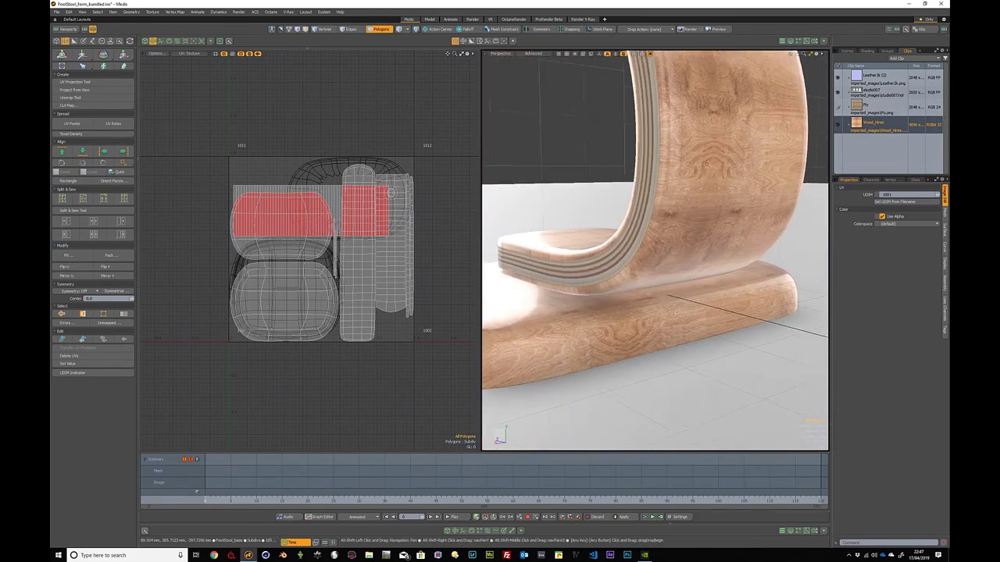
alt+drag(706, 163, 710, 299)
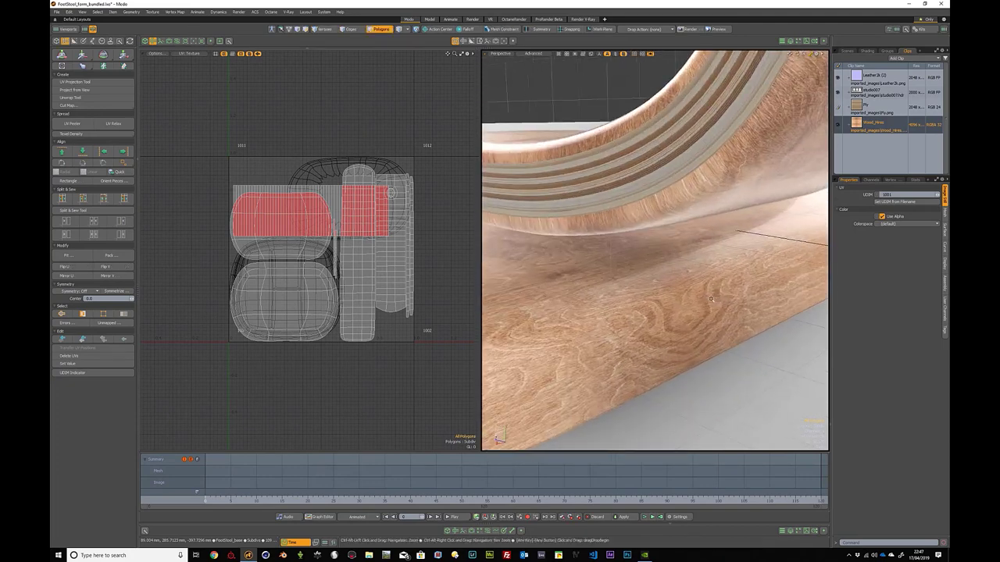
alt+drag(711, 299, 691, 223)
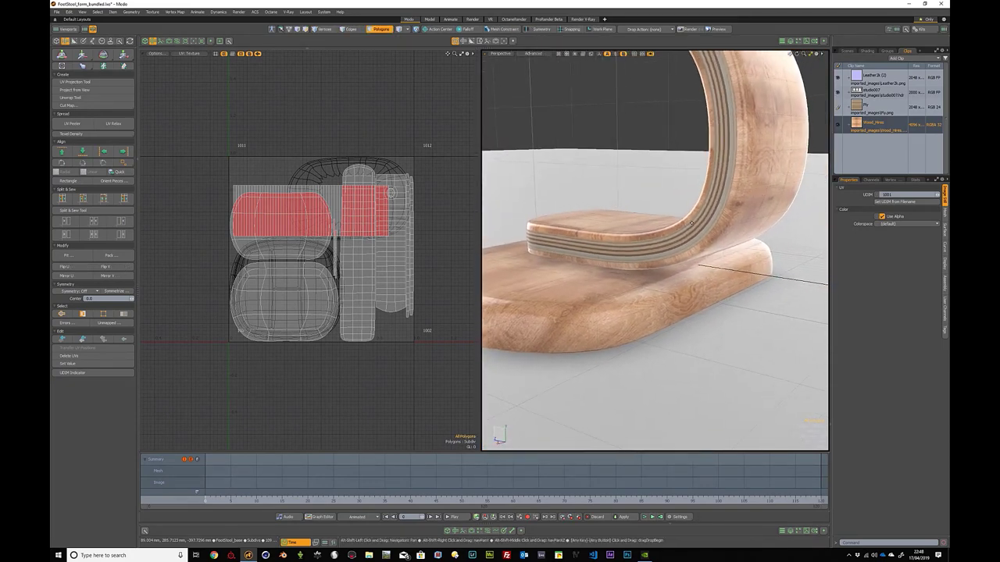
Step: Set the Wood_Hires texture layer's horizontal tiling to 2.0 in the shader tree
click(865, 51)
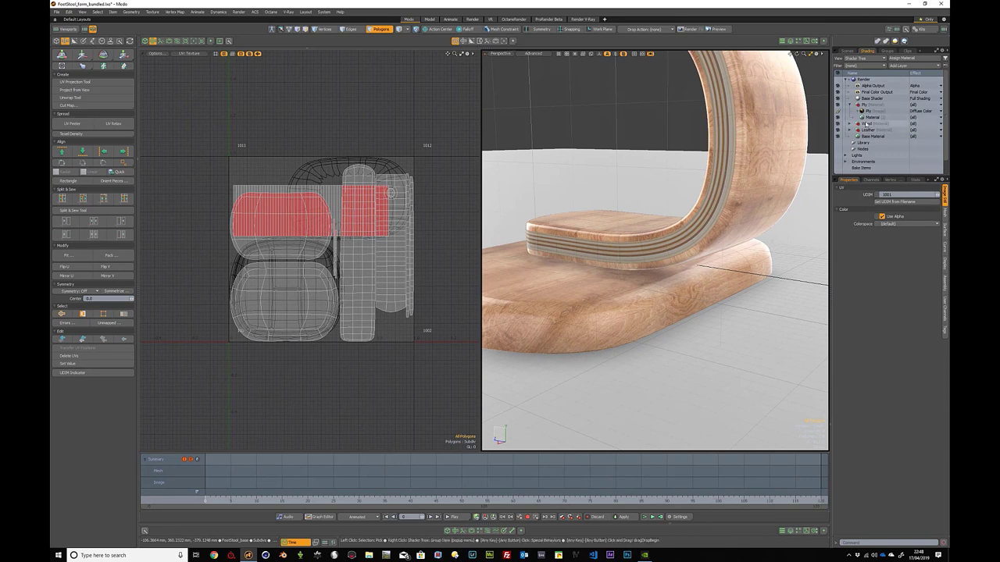
click(850, 124)
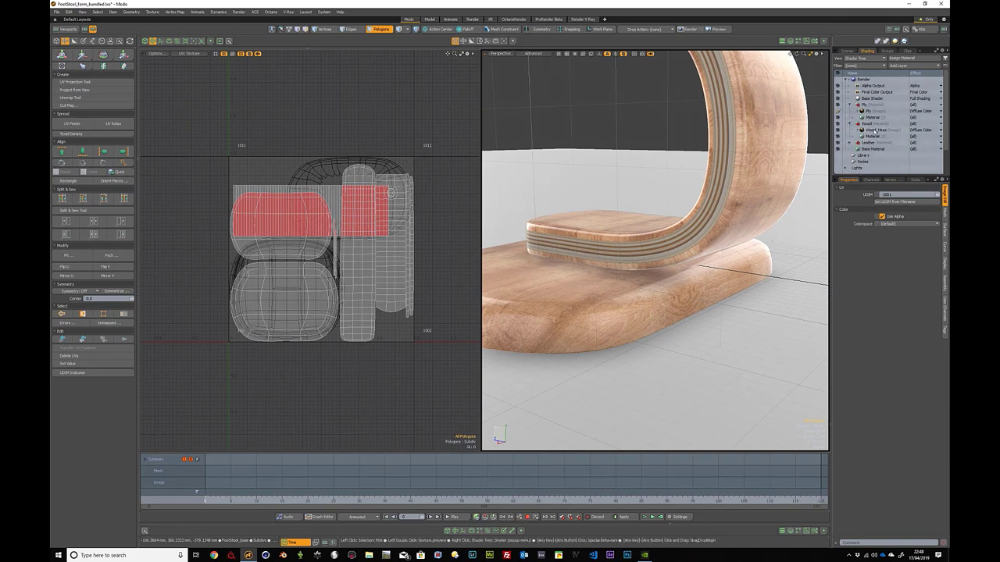
click(875, 130)
click(944, 235)
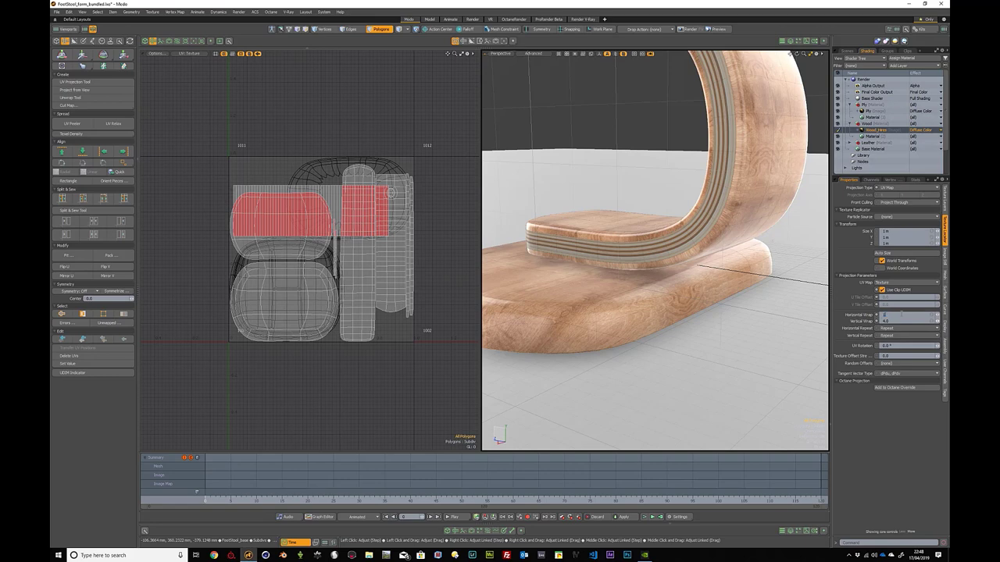
mouse_move(672, 218)
alt+mouse_down()
mouse_move(705, 215)
mouse_move(889, 287)
alt+mouse_up()
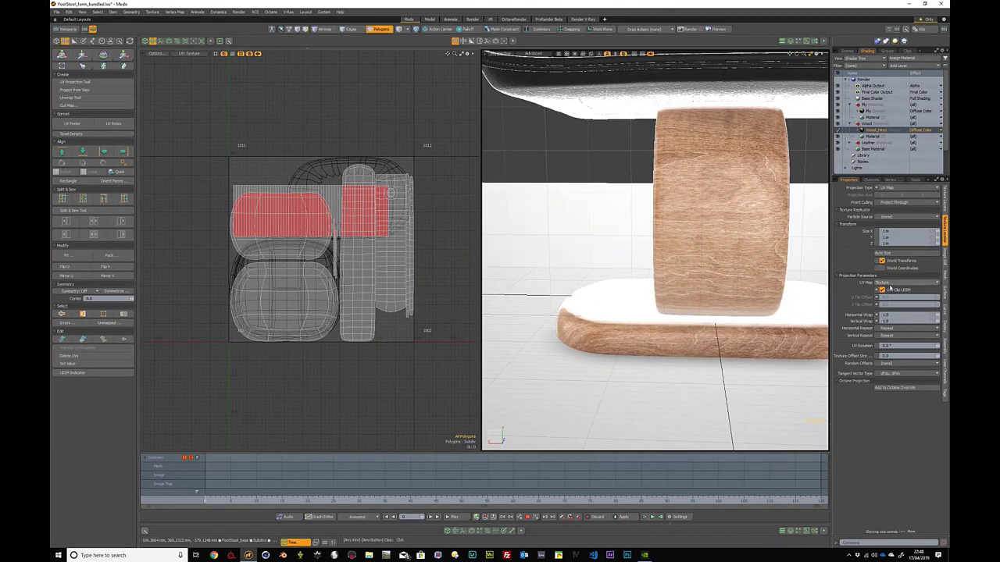
text(2)
key(Return)
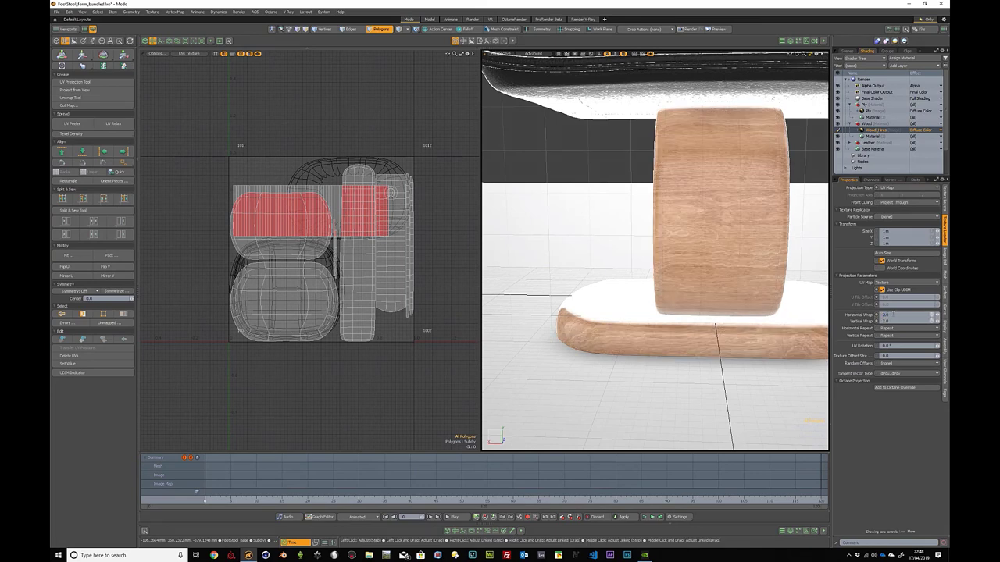
Step: Orbit to check the retiled wood, then view the stool through the render camera
mouse_move(703, 234)
alt+mouse_down()
mouse_move(615, 174)
mouse_move(609, 199)
alt+mouse_up()
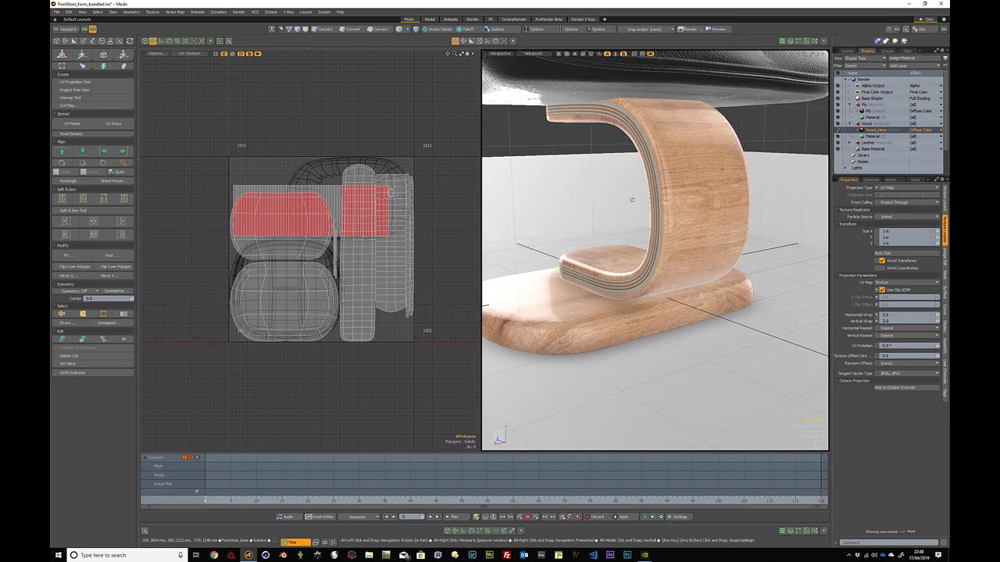
mouse_move(609, 199)
alt+mouse_down()
mouse_move(649, 208)
mouse_move(670, 248)
mouse_move(654, 239)
alt+mouse_up()
key(ctrl+space)
click(657, 263)
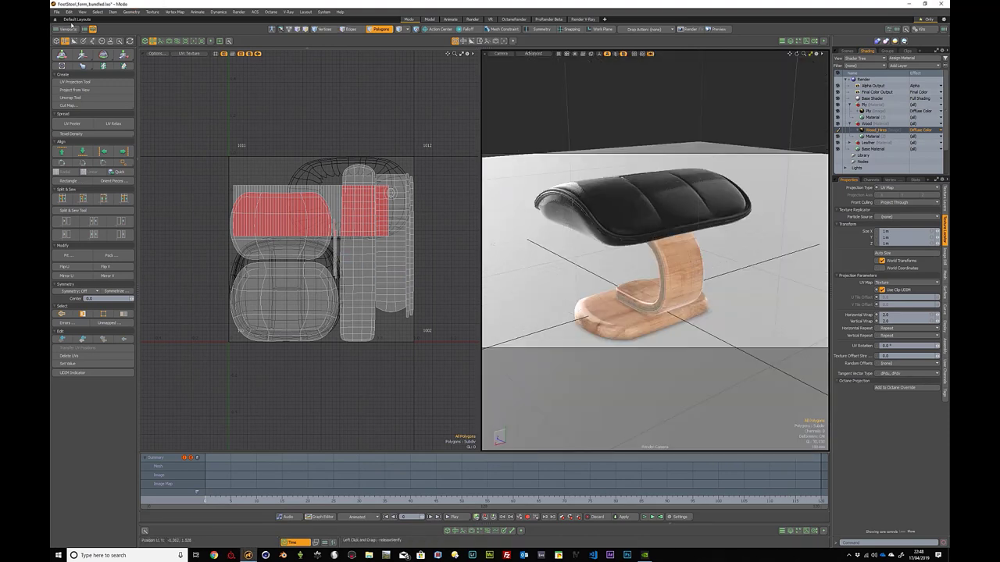
Step: Turn the left UV view into a running Preview render, then switch it to OctaneRender
click(194, 41)
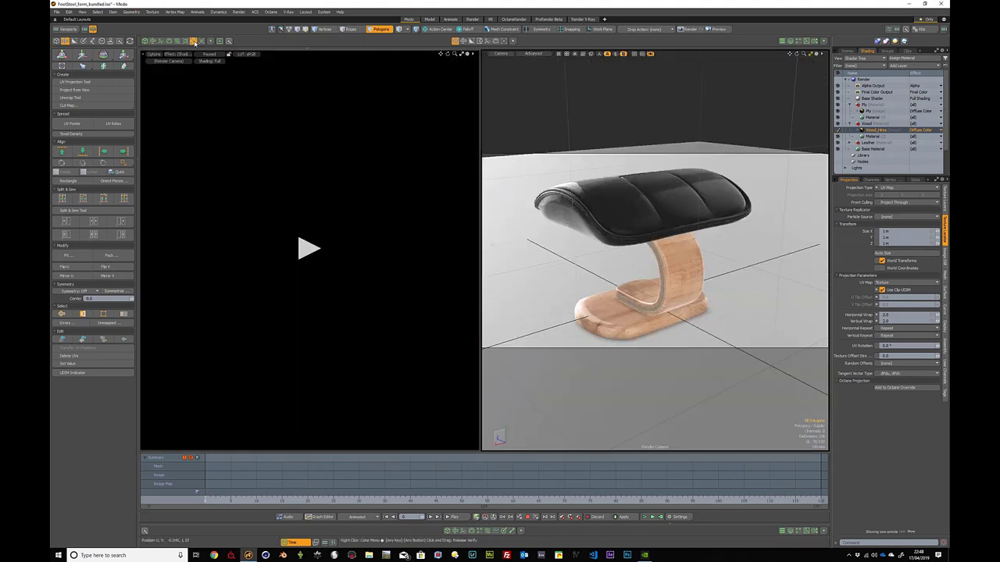
click(304, 250)
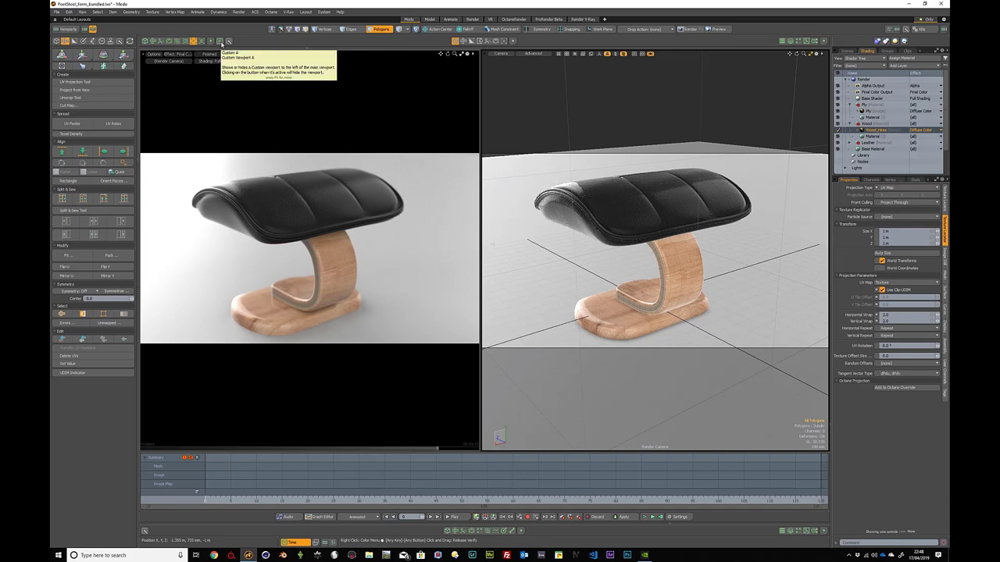
click(221, 42)
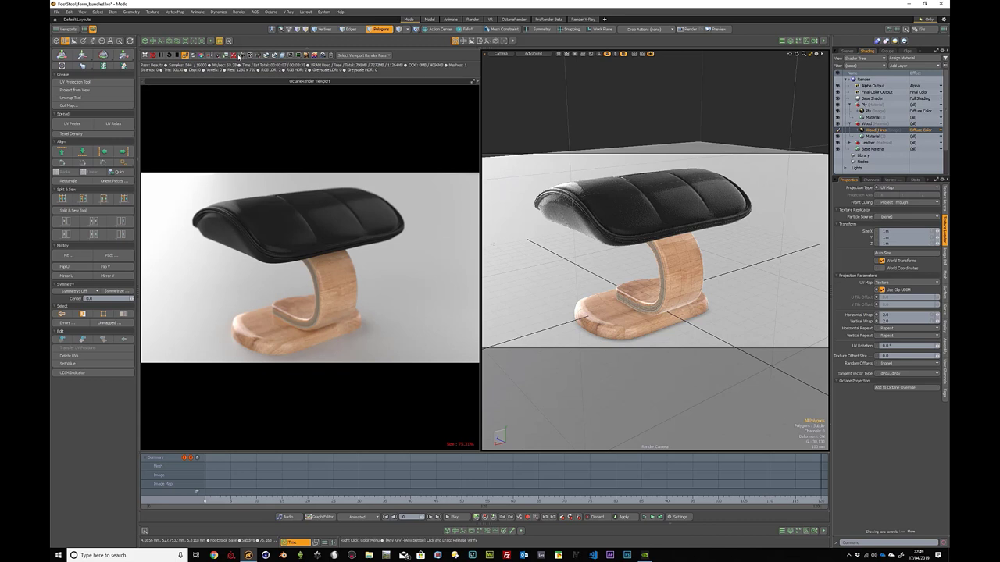
Step: Set the Octane Max Samples to 400 and close the render settings
click(243, 56)
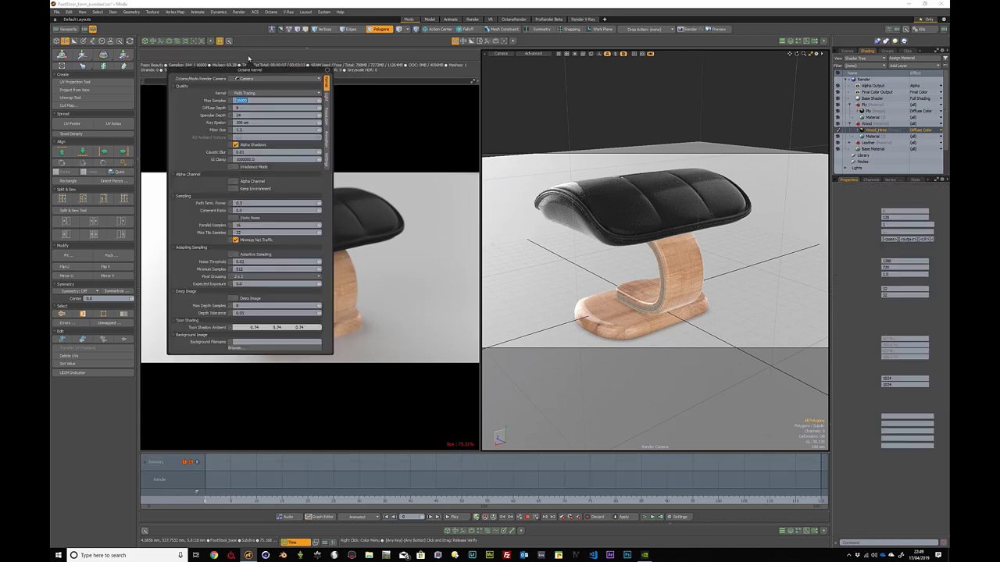
text(48)
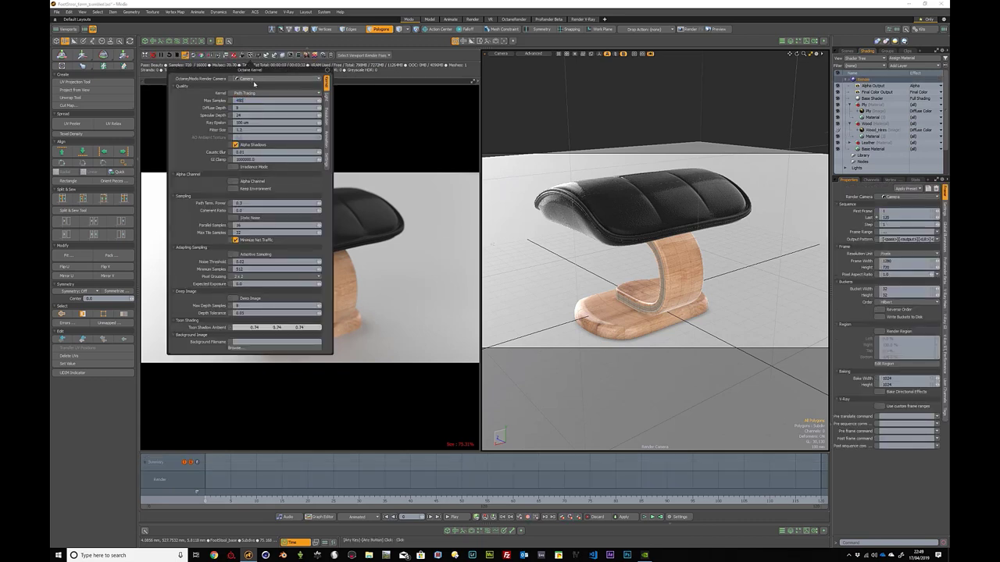
key(Return)
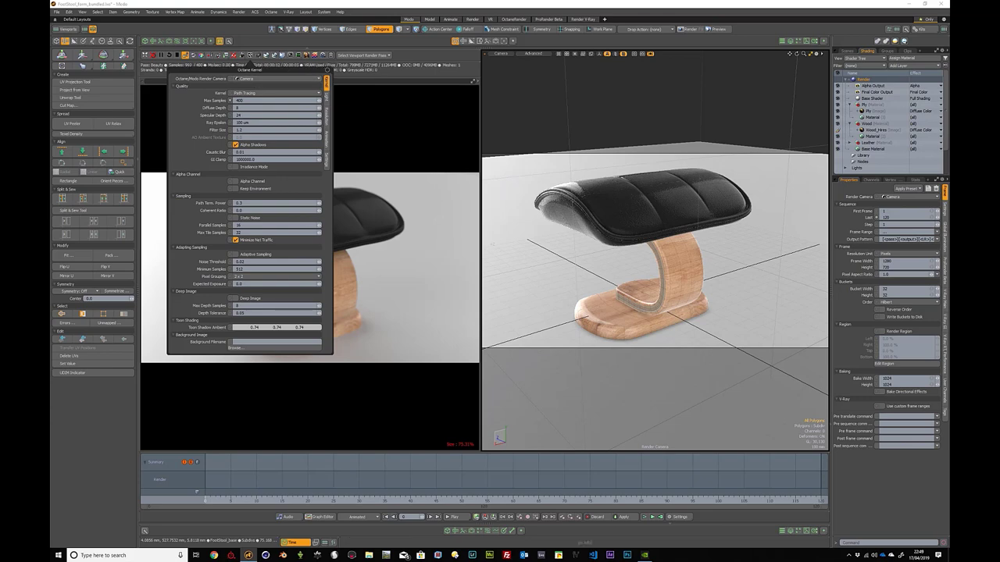
mouse_move(657, 234)
alt+mouse_down()
mouse_move(743, 231)
mouse_move(655, 220)
mouse_move(656, 199)
alt+mouse_up()
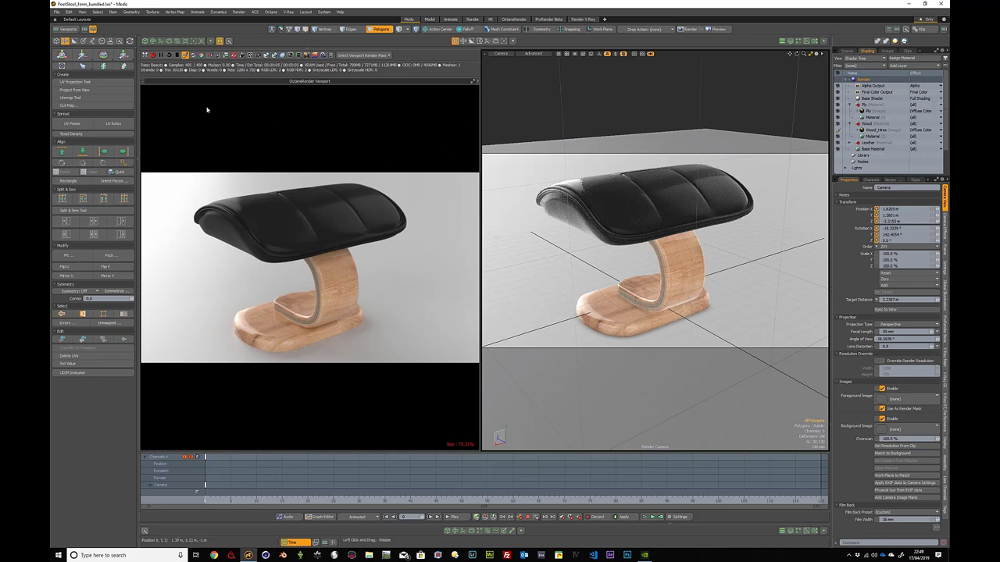
Step: Switch the viewport to Modo's preview and start rendering the footstool
click(193, 42)
click(316, 247)
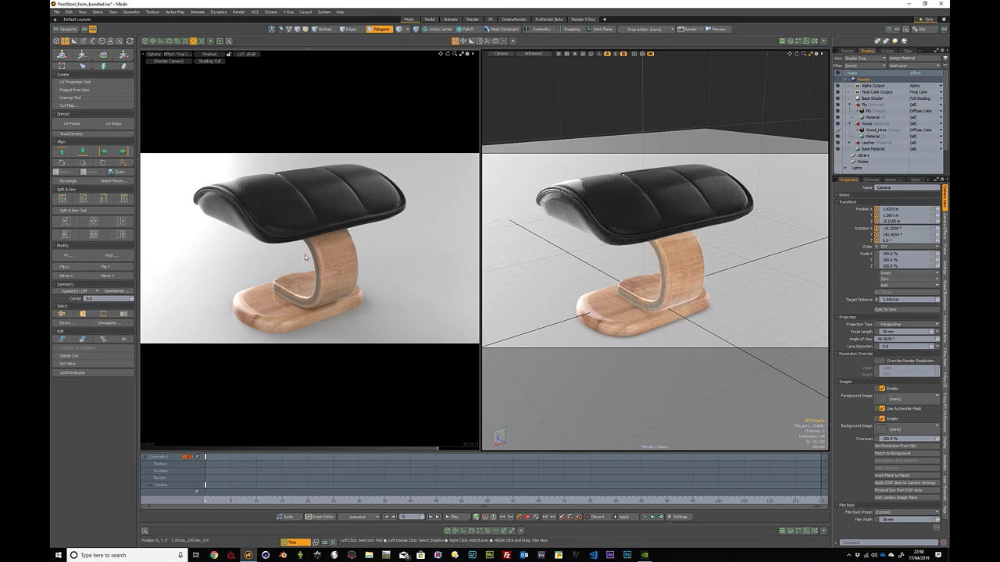
scroll(304, 254, up, 2)
scroll(316, 258, up, 2)
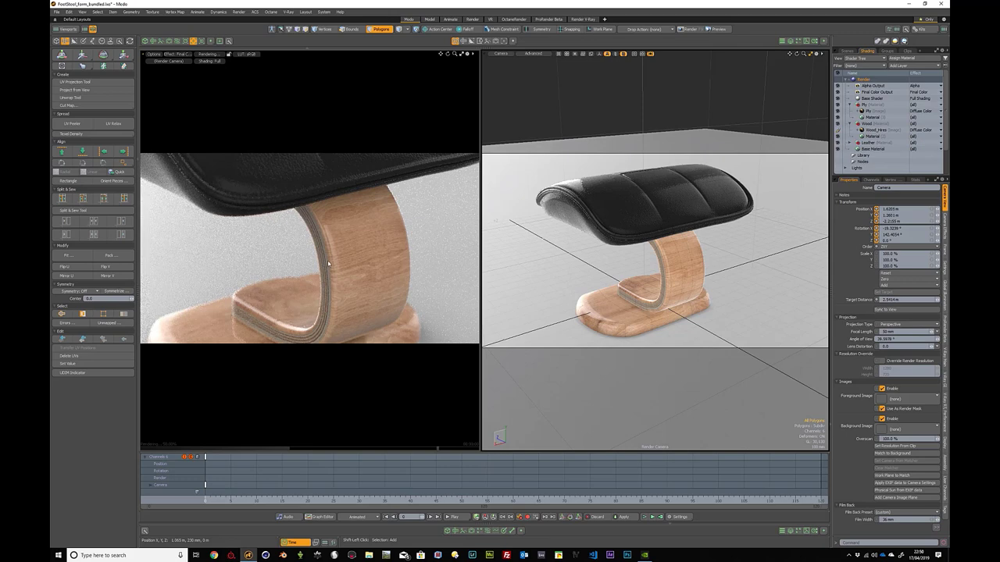
scroll(328, 264, up, 1)
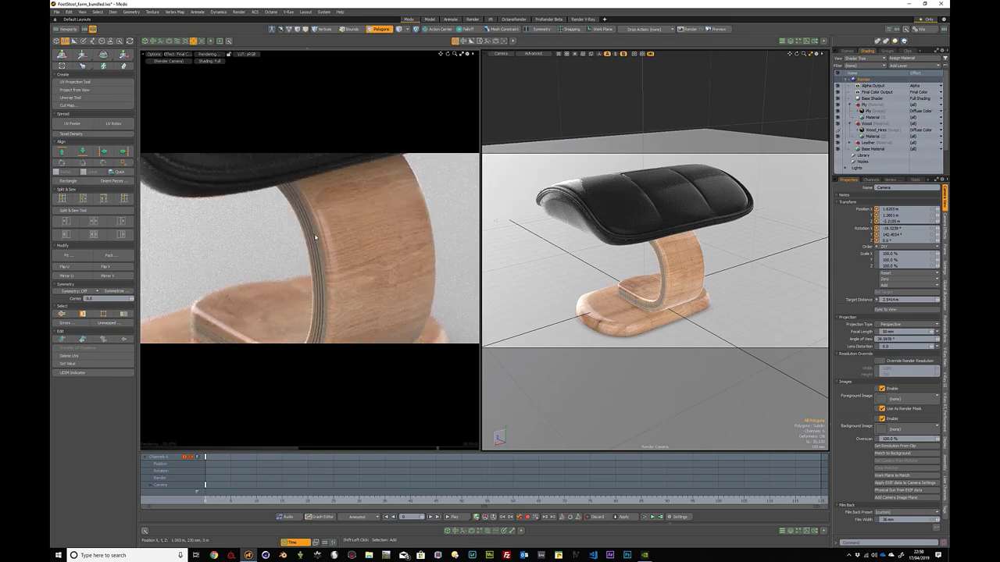
scroll(315, 237, down, 1)
scroll(314, 235, down, 1)
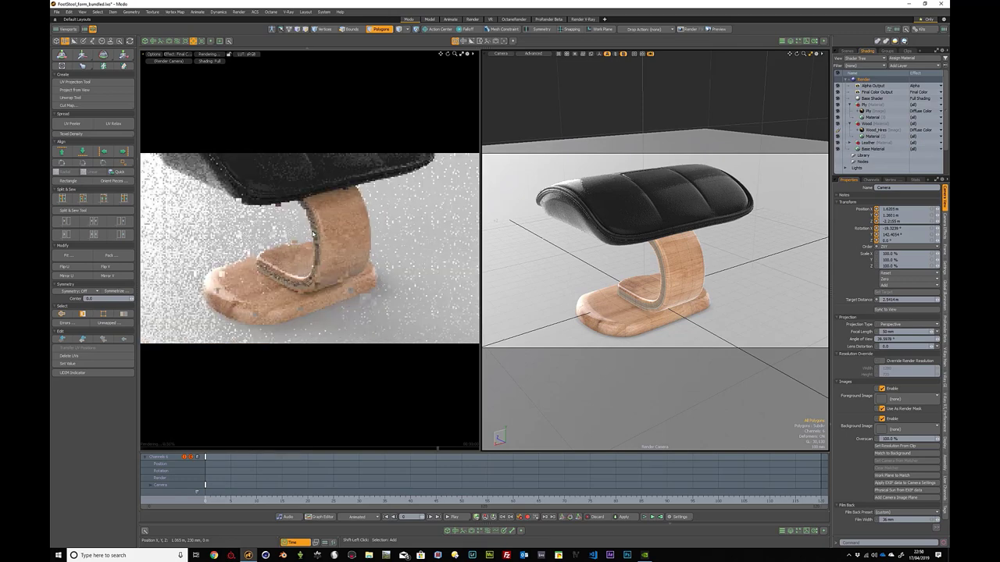
scroll(312, 234, down, 1)
scroll(296, 227, down, 1)
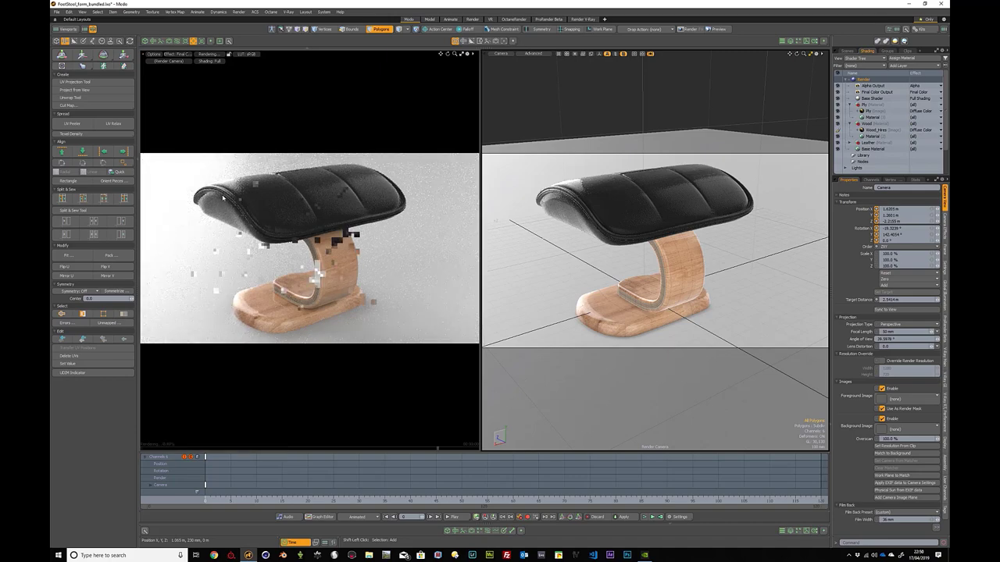
scroll(225, 199, up, 1)
scroll(250, 214, up, 2)
scroll(274, 227, up, 1)
scroll(288, 238, up, 1)
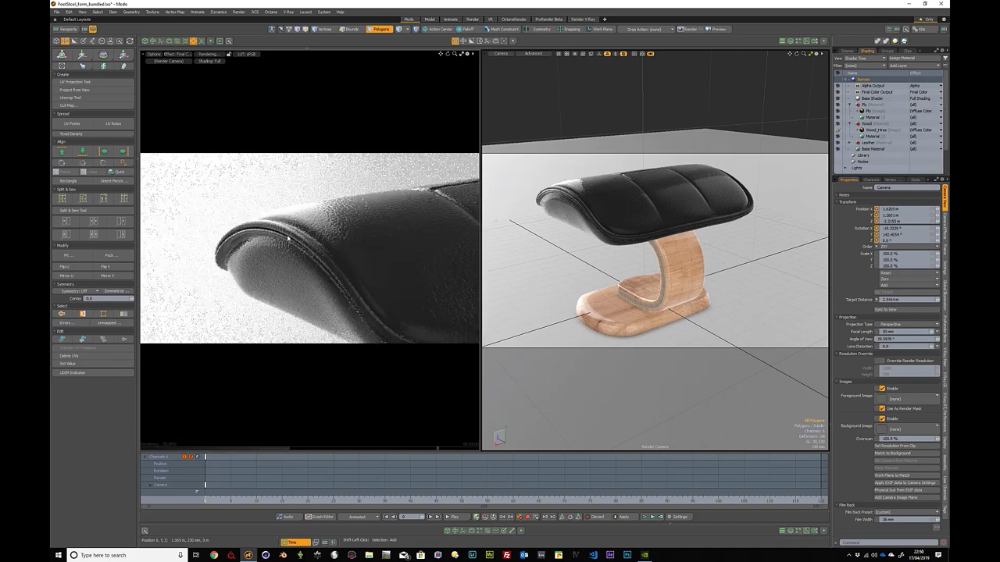
scroll(288, 238, down, 1)
scroll(289, 239, down, 1)
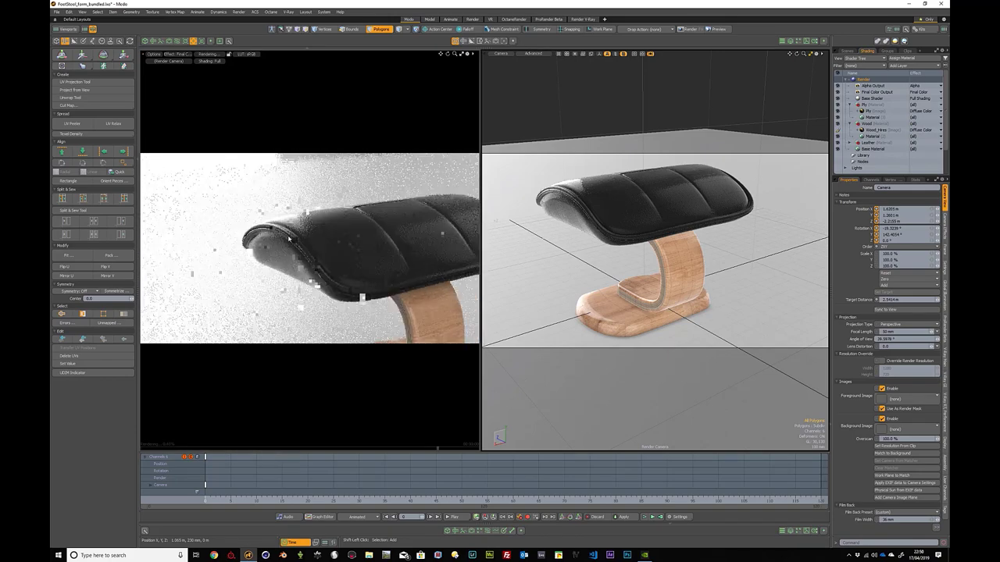
scroll(289, 238, down, 2)
scroll(328, 228, up, 1)
scroll(373, 219, up, 2)
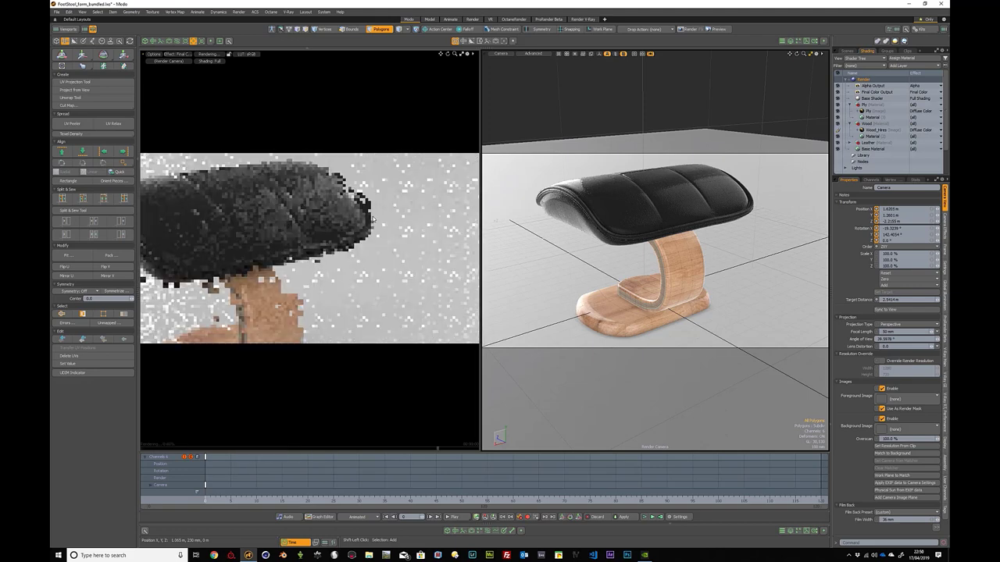
scroll(351, 230, up, 1)
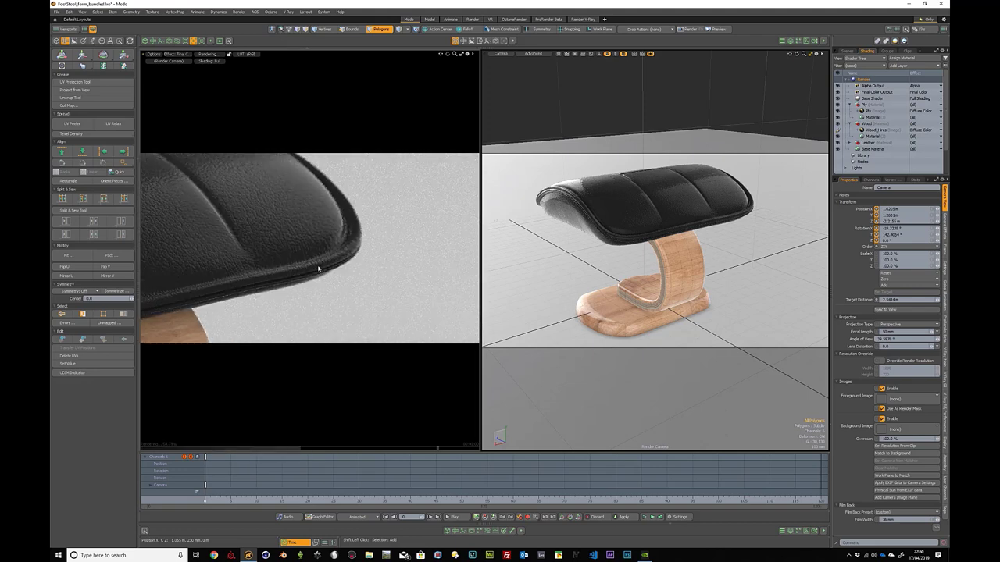
scroll(286, 244, down, 2)
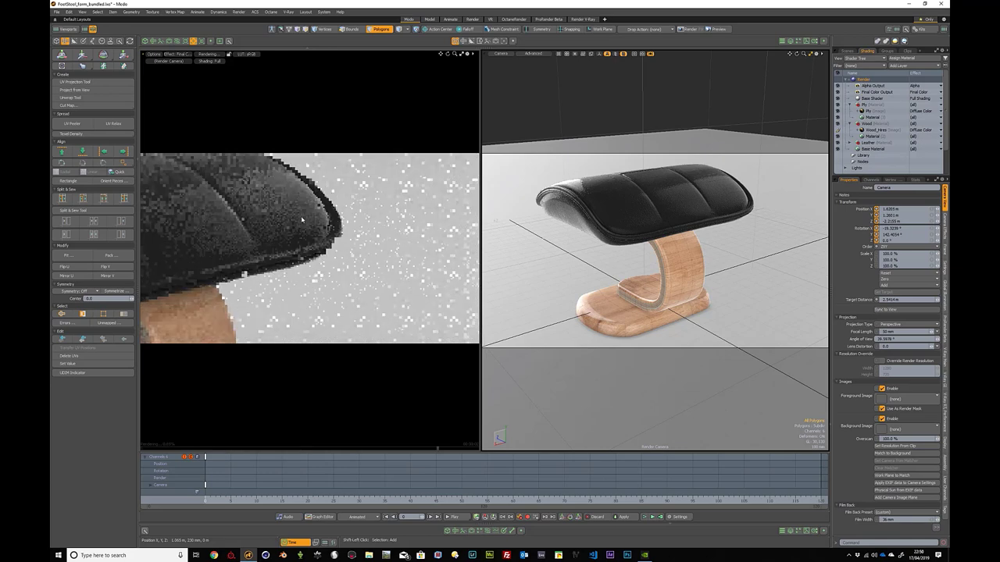
scroll(213, 318, up, 1)
scroll(234, 312, up, 1)
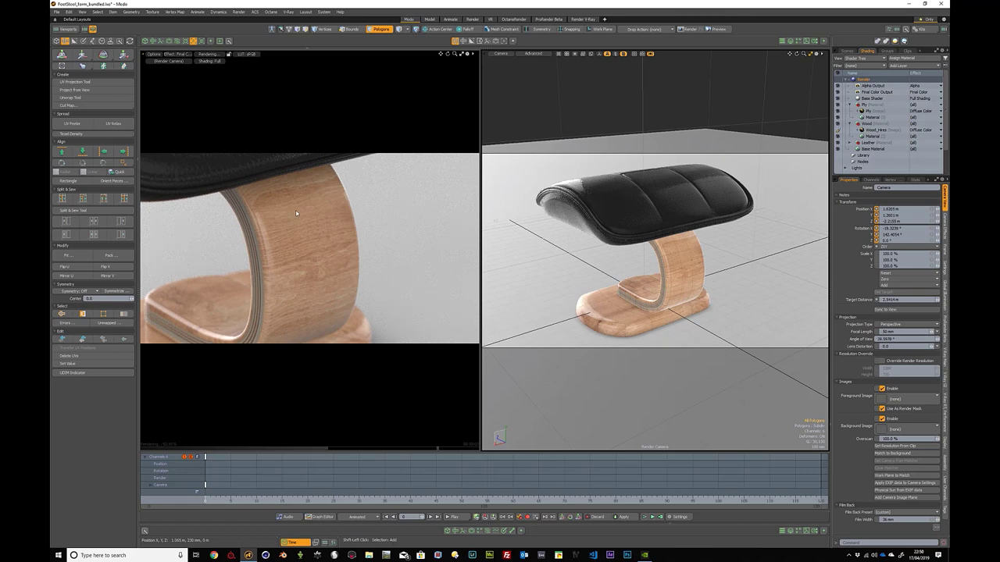
Step: Select the wood material, then add the Ply Material to edit both together
click(296, 256)
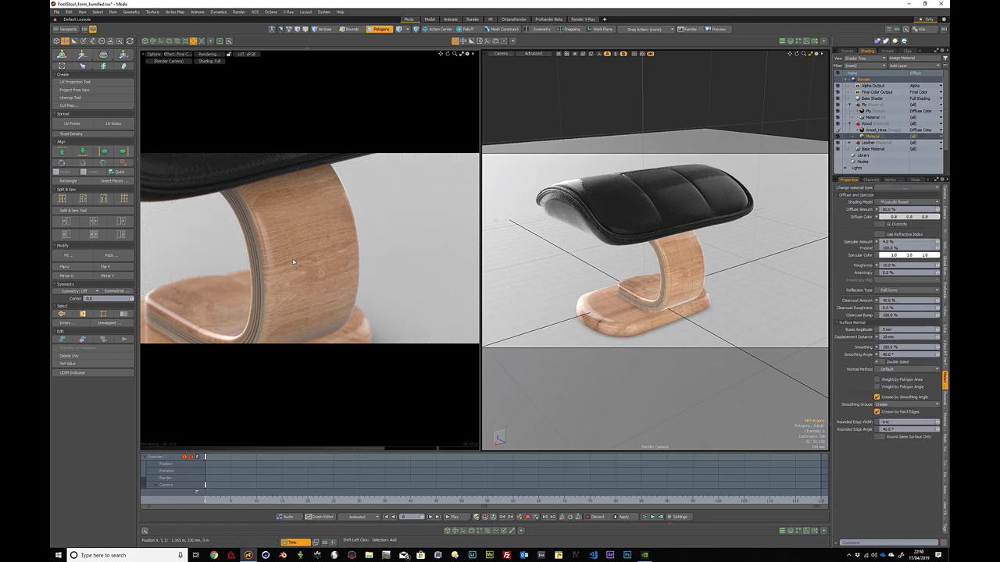
scroll(272, 281, down, 2)
scroll(271, 284, down, 2)
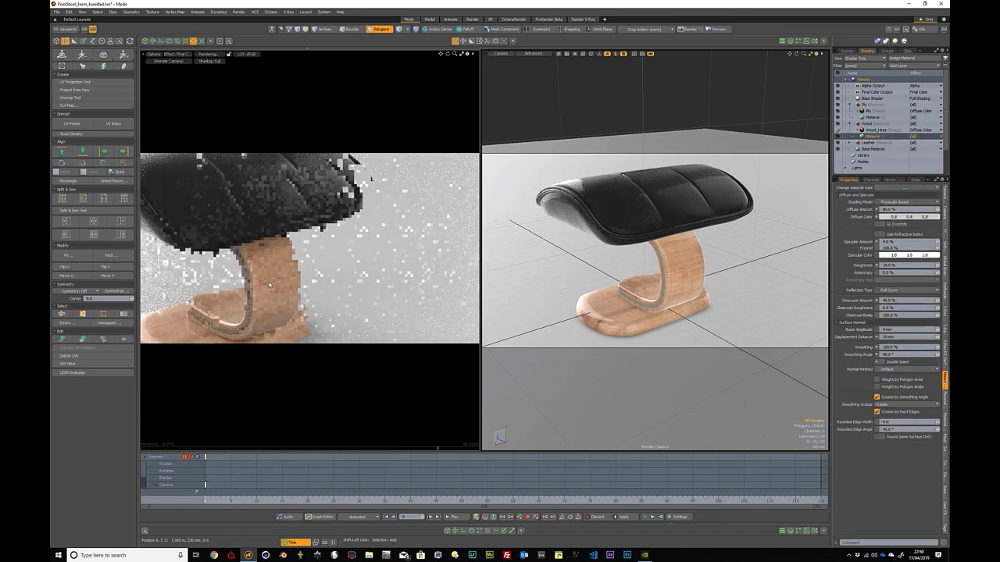
scroll(281, 293, down, 1)
scroll(293, 300, up, 2)
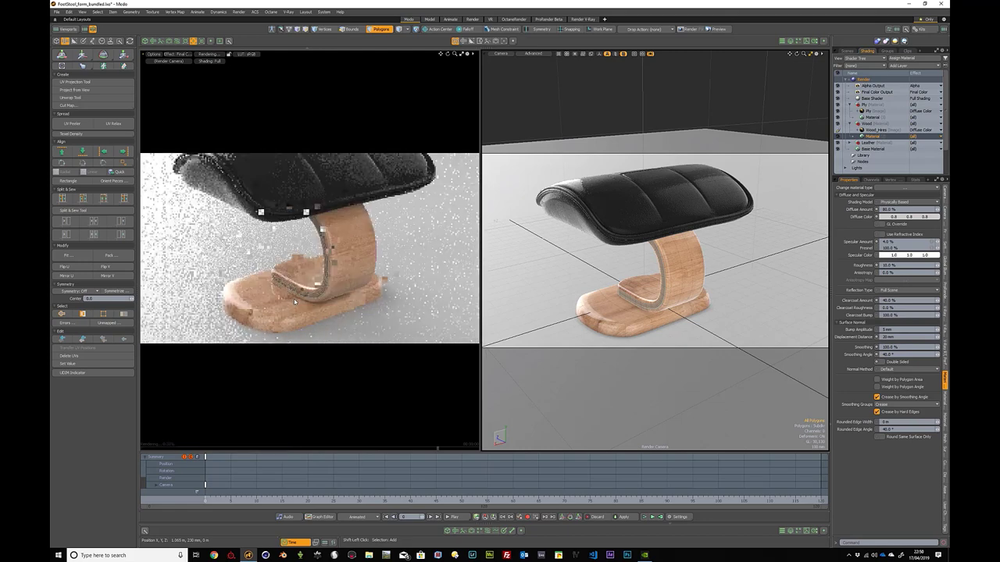
scroll(297, 292, up, 2)
scroll(300, 285, up, 1)
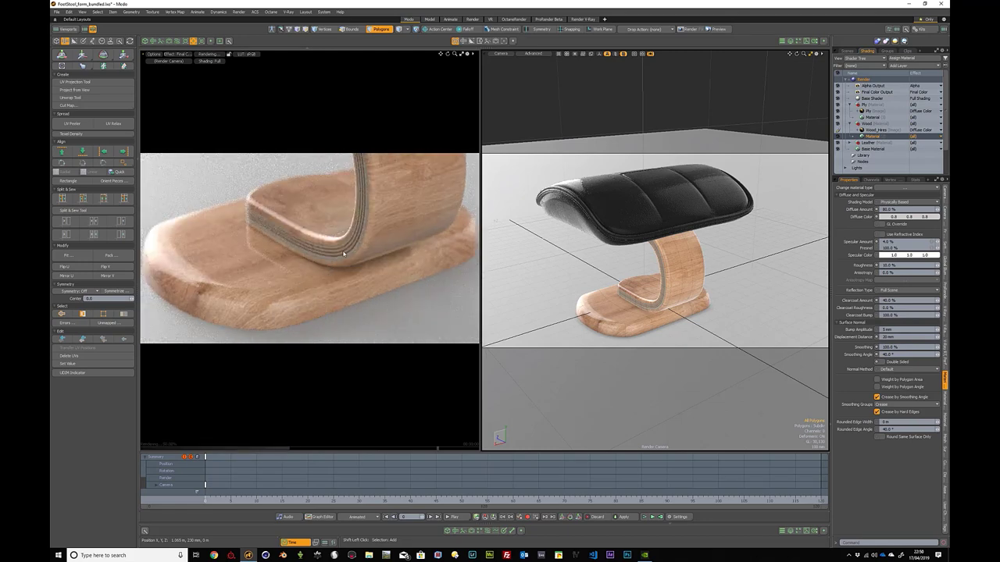
shift+click(343, 252)
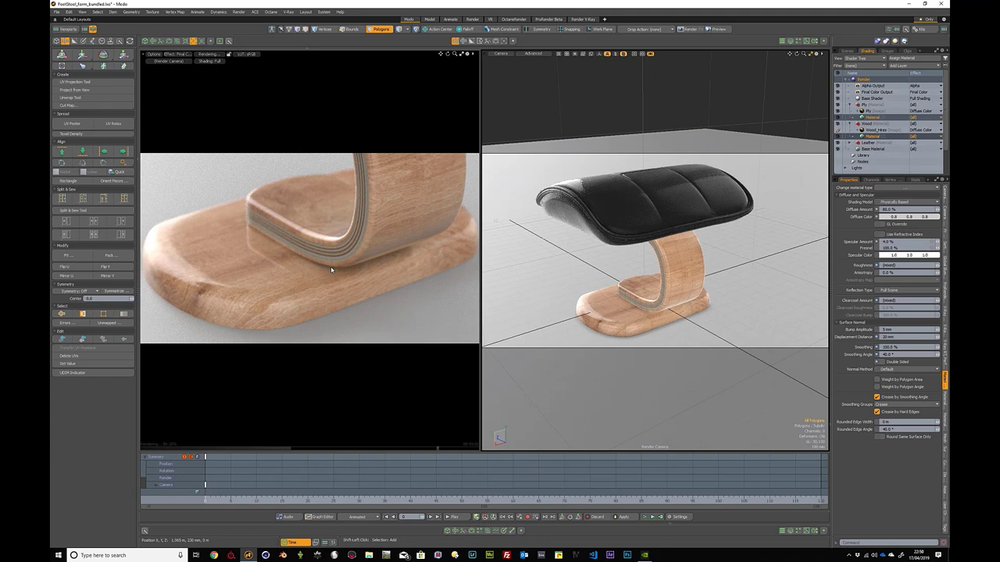
scroll(352, 240, down, 2)
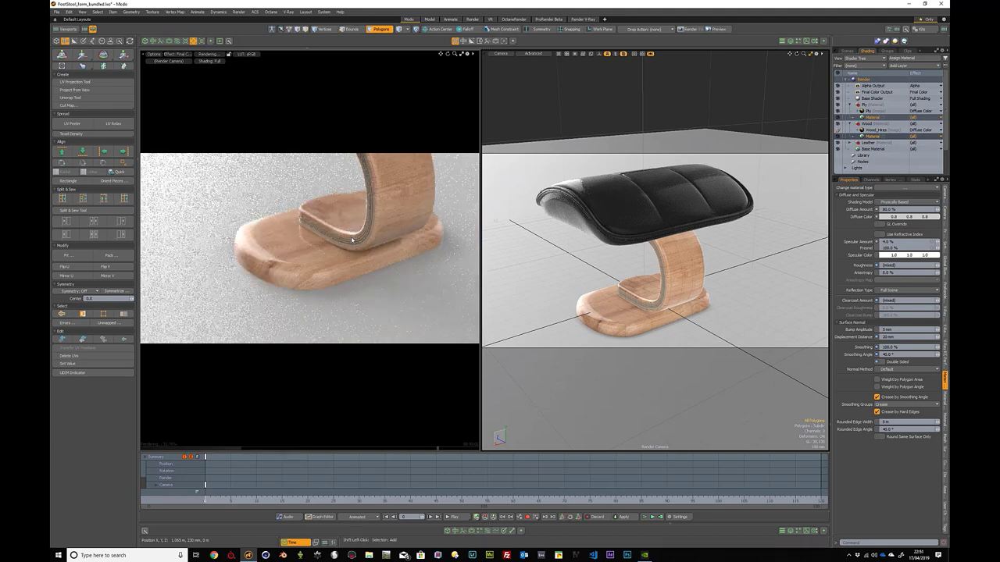
scroll(352, 240, down, 2)
scroll(328, 246, down, 1)
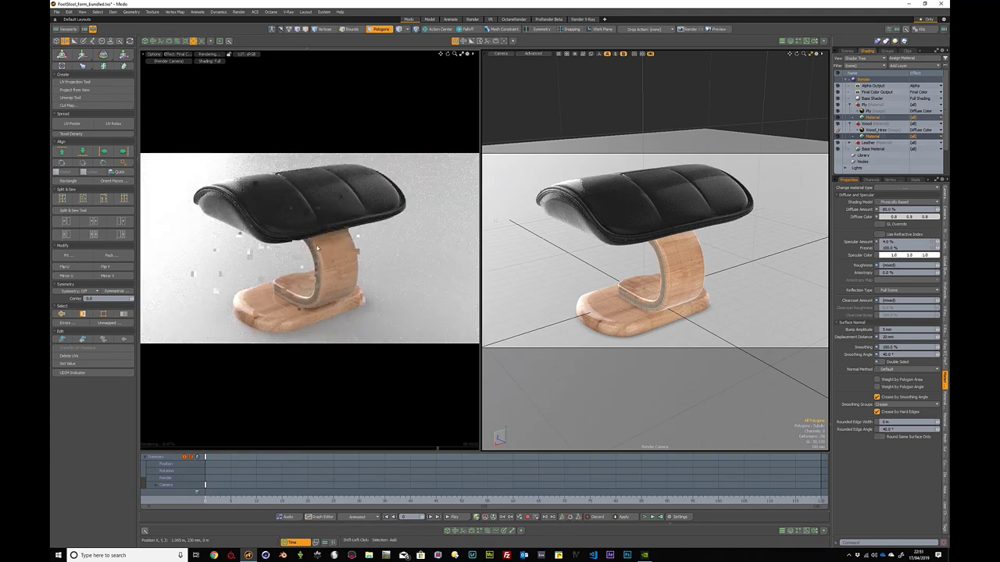
scroll(317, 248, up, 1)
scroll(315, 249, up, 1)
scroll(313, 250, up, 1)
scroll(309, 253, up, 1)
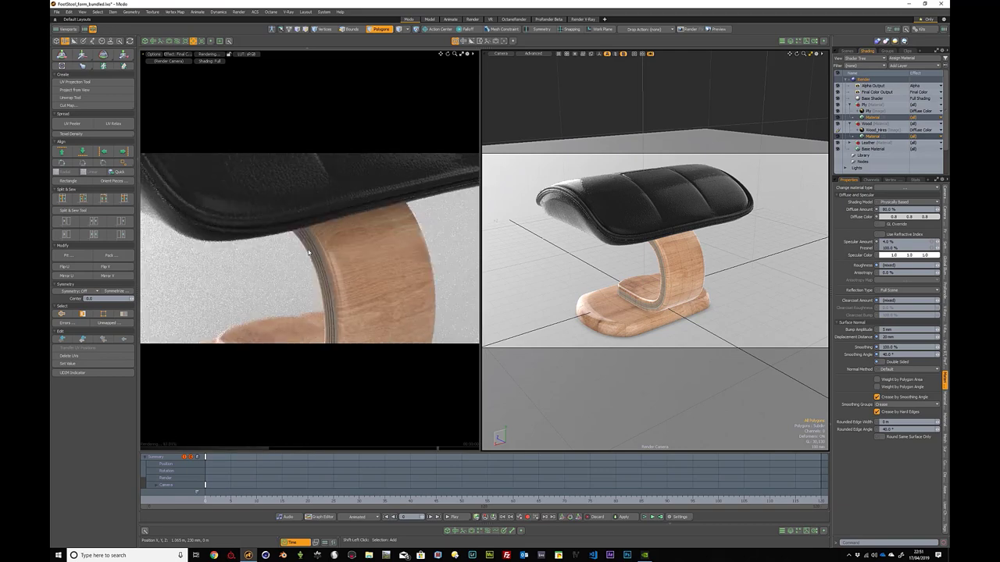
scroll(308, 253, down, 1)
scroll(309, 254, down, 1)
scroll(310, 255, down, 1)
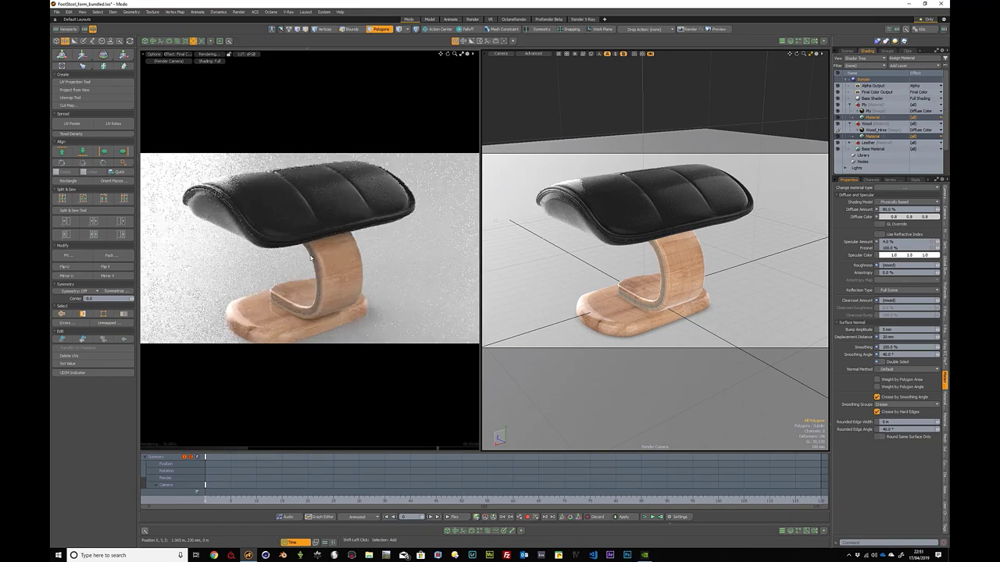
scroll(312, 259, down, 1)
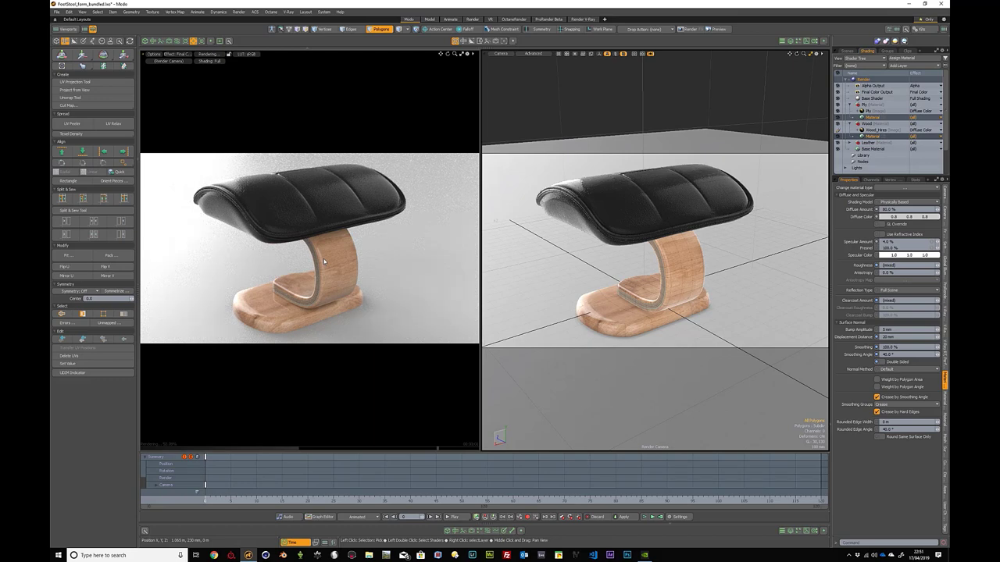
key(ctrl)
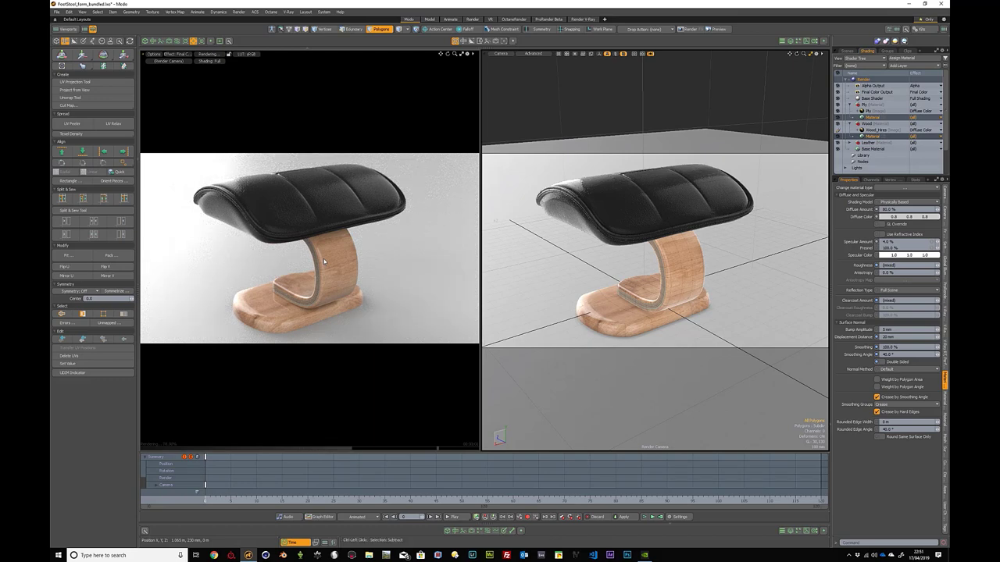